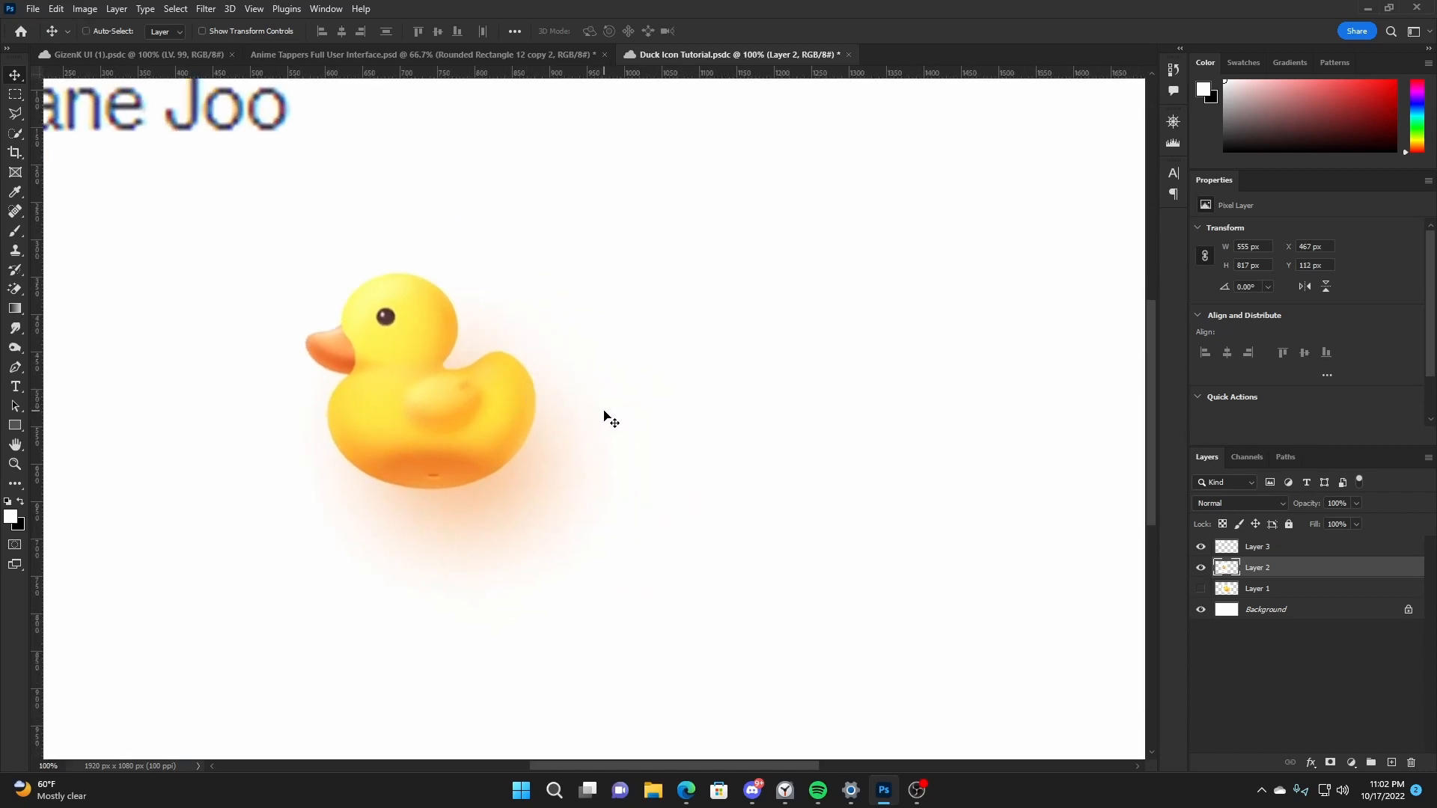
- Move the reference duck on Layer 2 right and down to about X 580 px, Y 169 px
left_click_drag(605, 412, 689, 455)
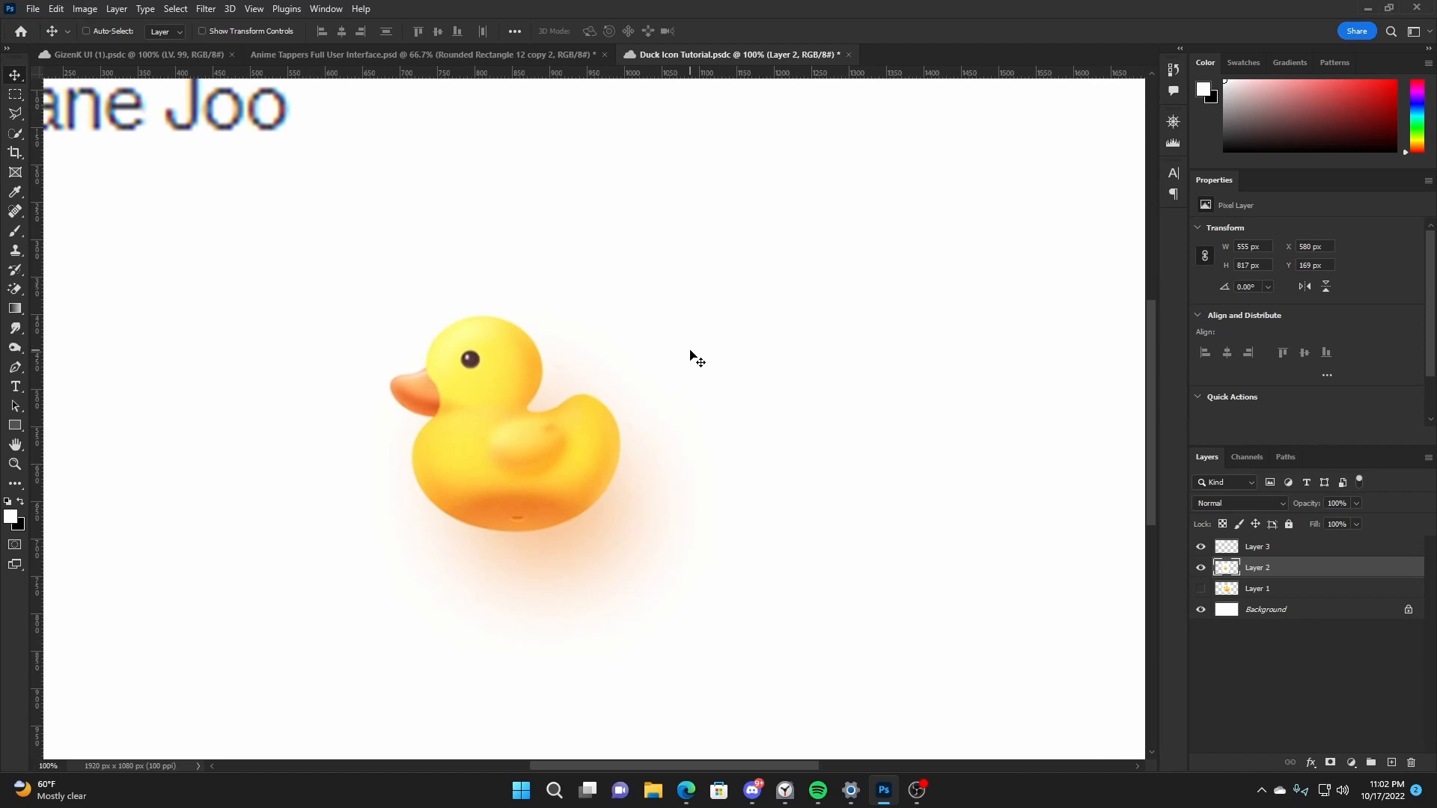
key("ctrl+plus")
key("h")
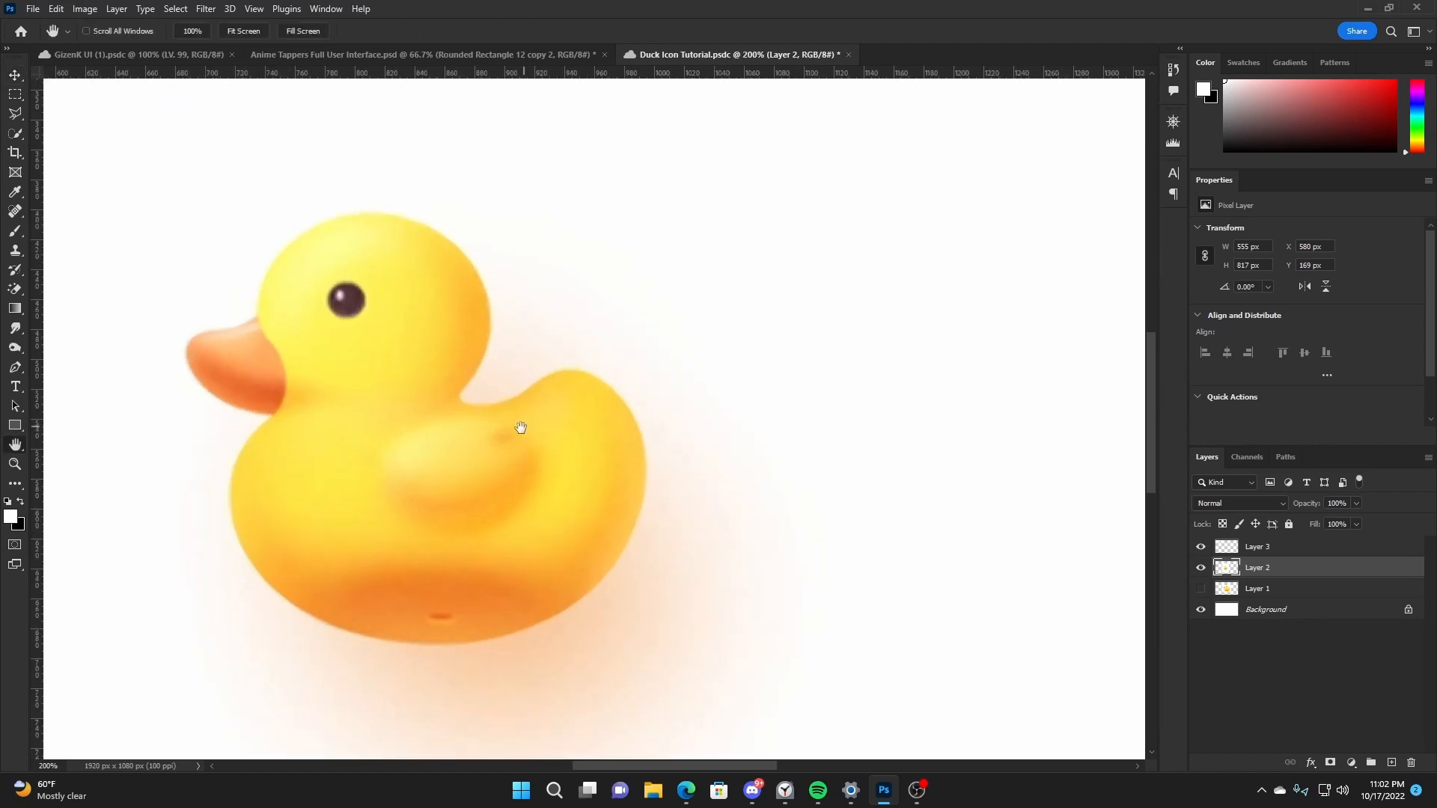
left_click_drag(521, 428, 626, 440)
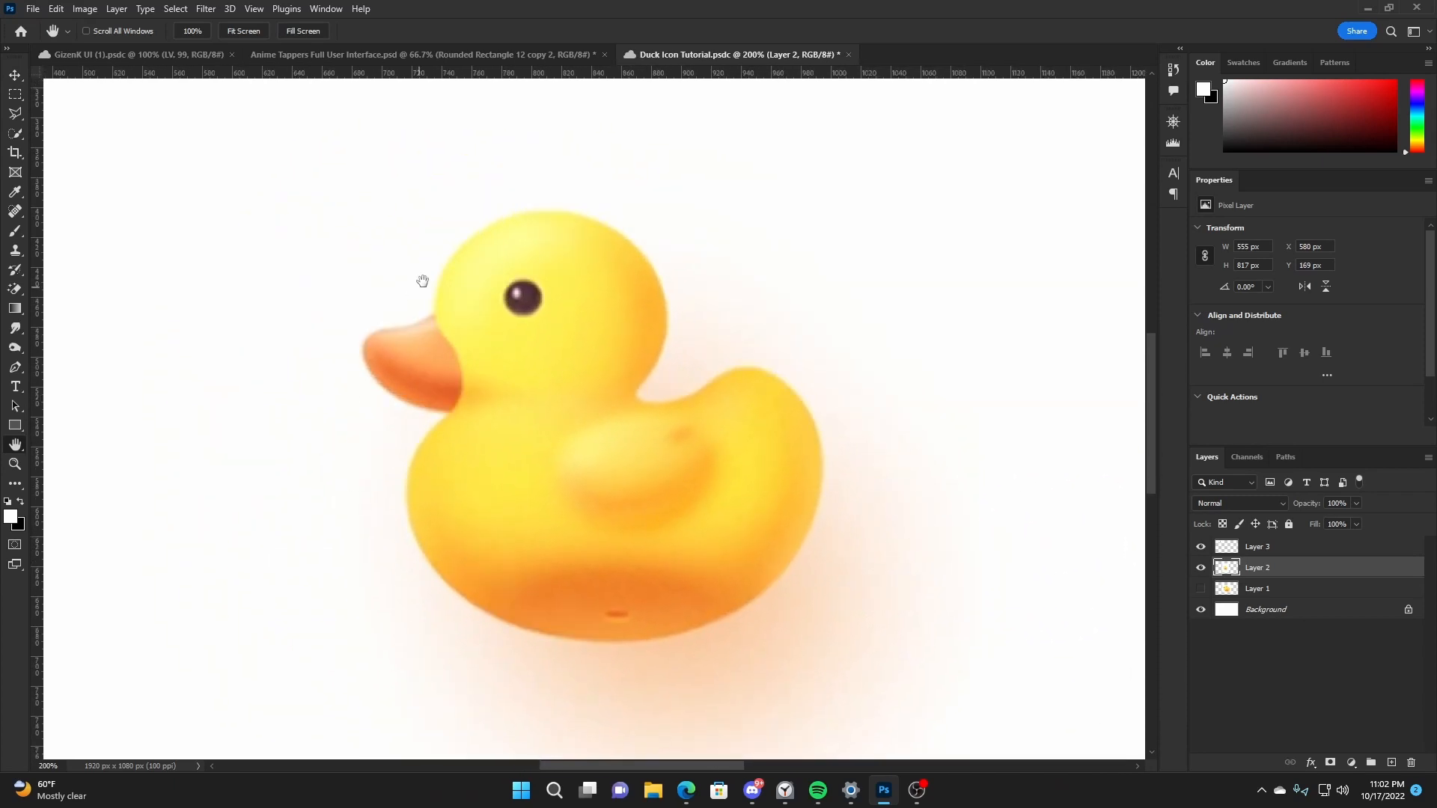
left_click_drag(449, 327, 606, 332)
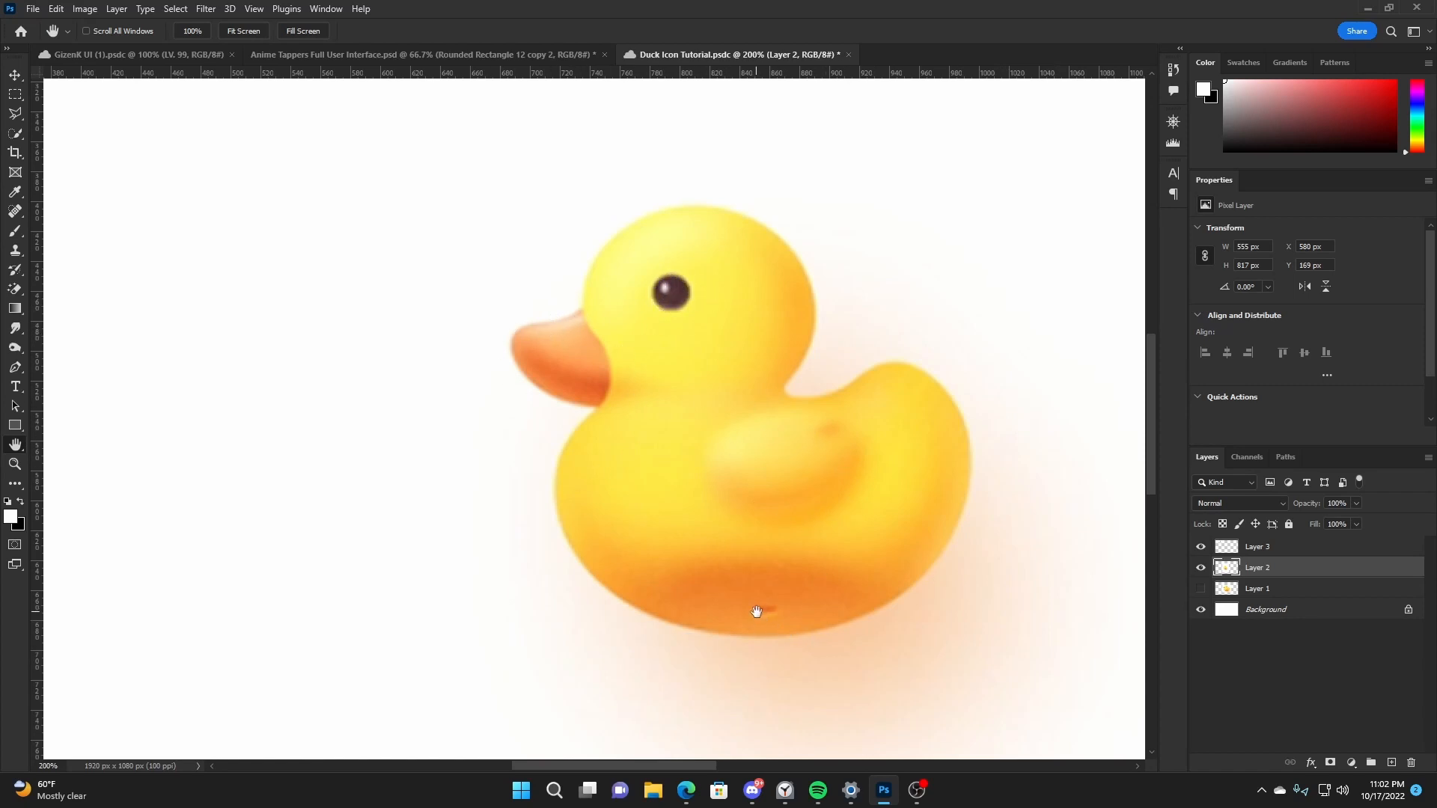
left_click_drag(919, 415, 873, 411)
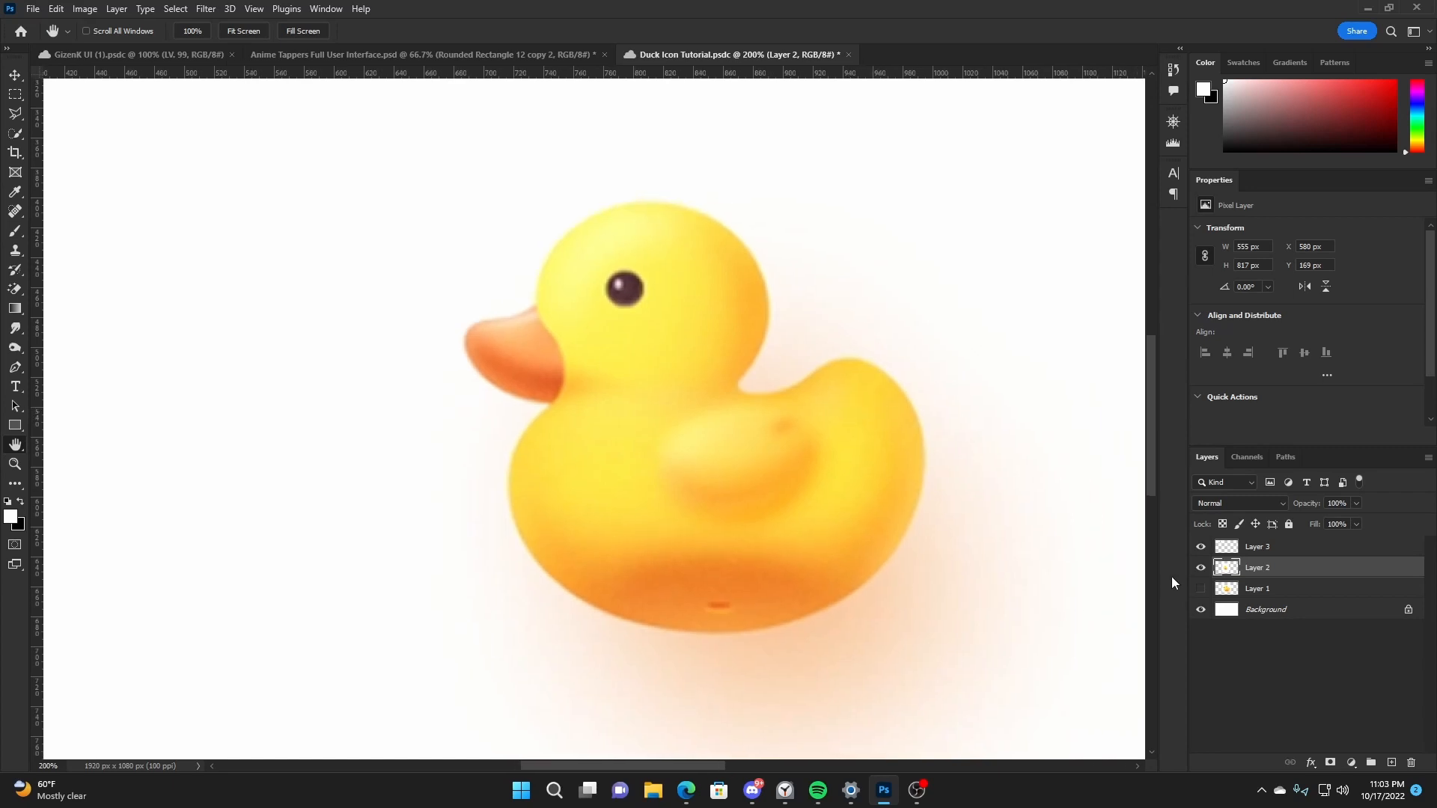
- Select Layer 3 and set the Pen tool to Shape mode with a black fill
left_click(1201, 547)
left_click(1280, 547)
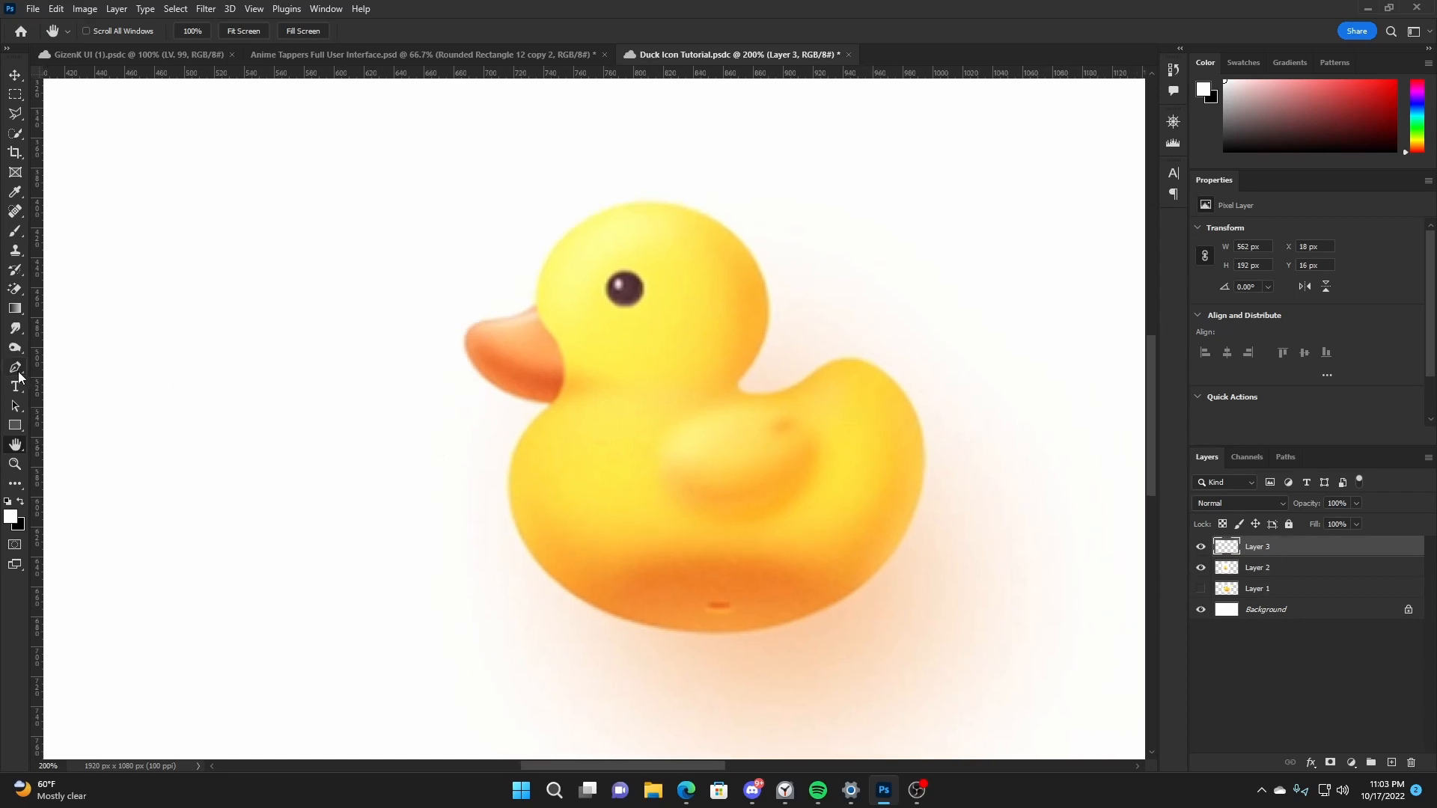
left_click(16, 370)
key("d")
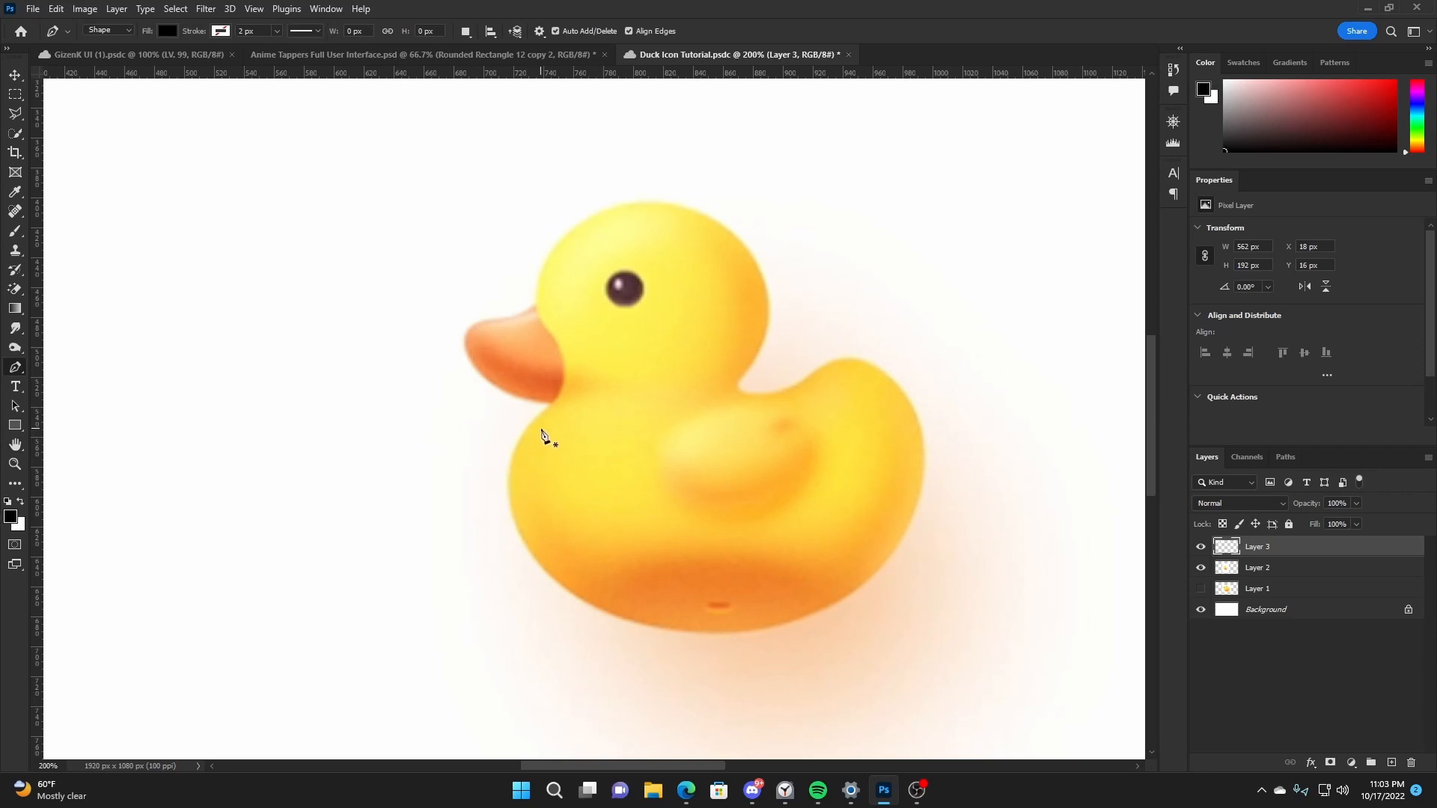
left_click(109, 30)
left_click(107, 41)
left_click(167, 32)
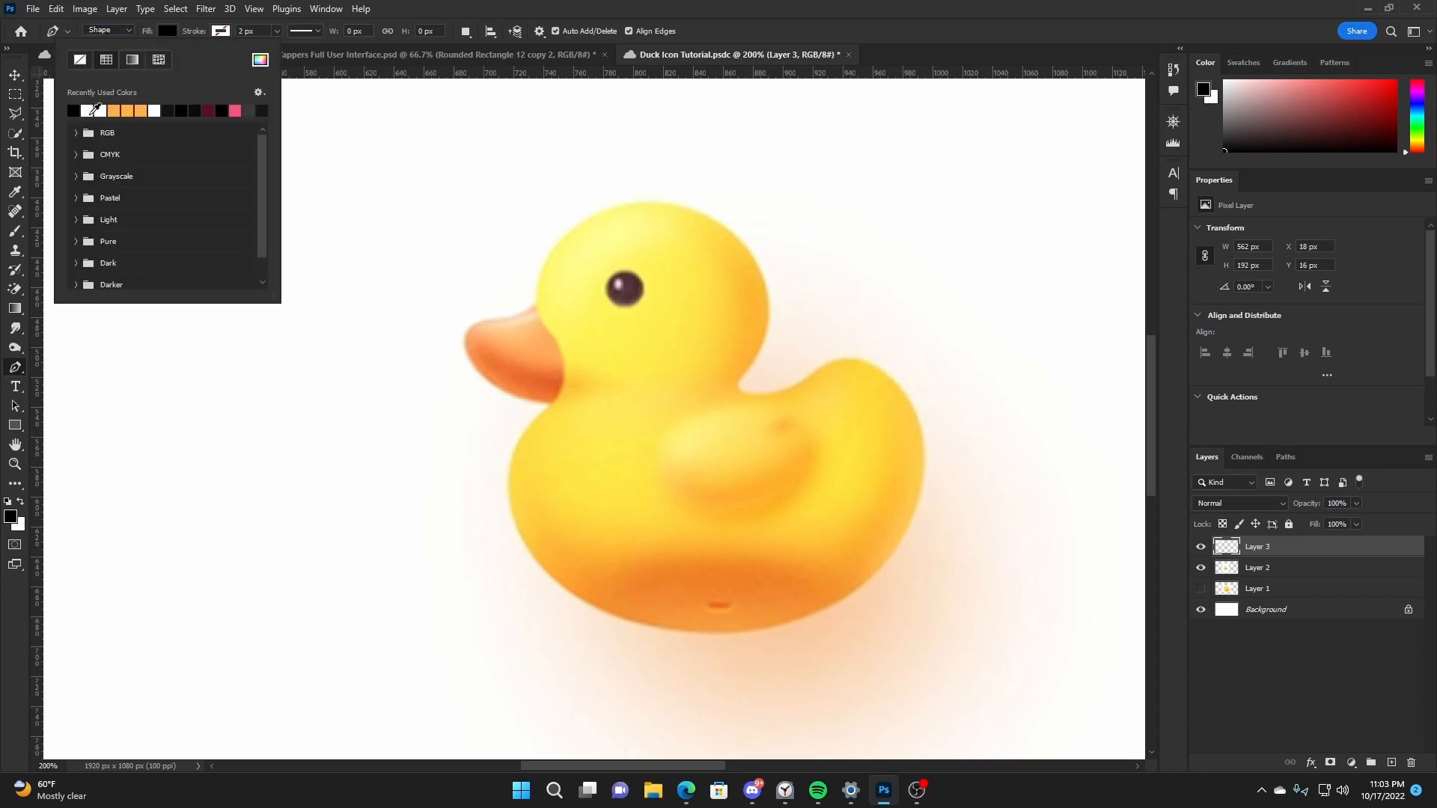
left_click(406, 10)
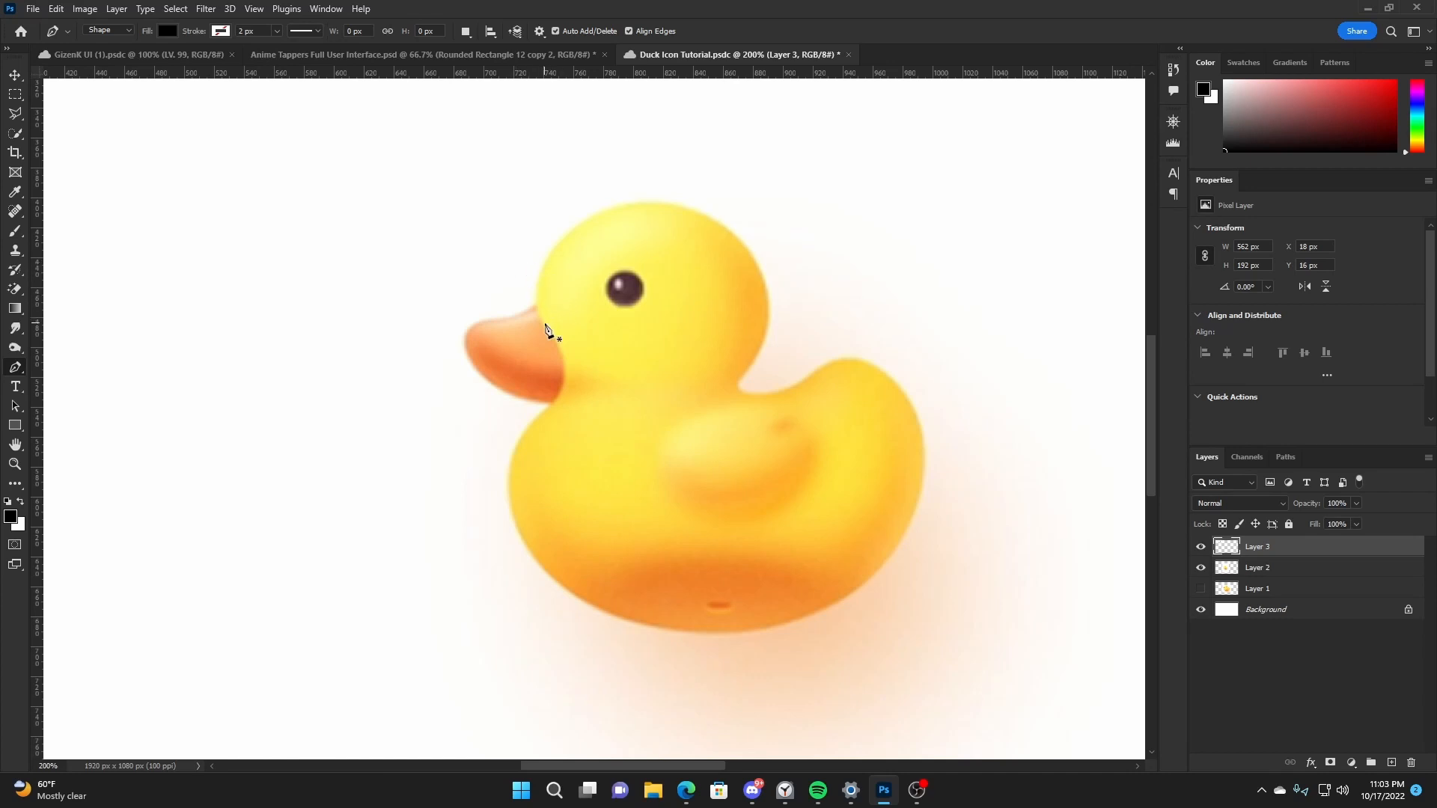
- Trace the reference duck's head and body outline, leaving out the beak, as a black vector shape
left_click(537, 286)
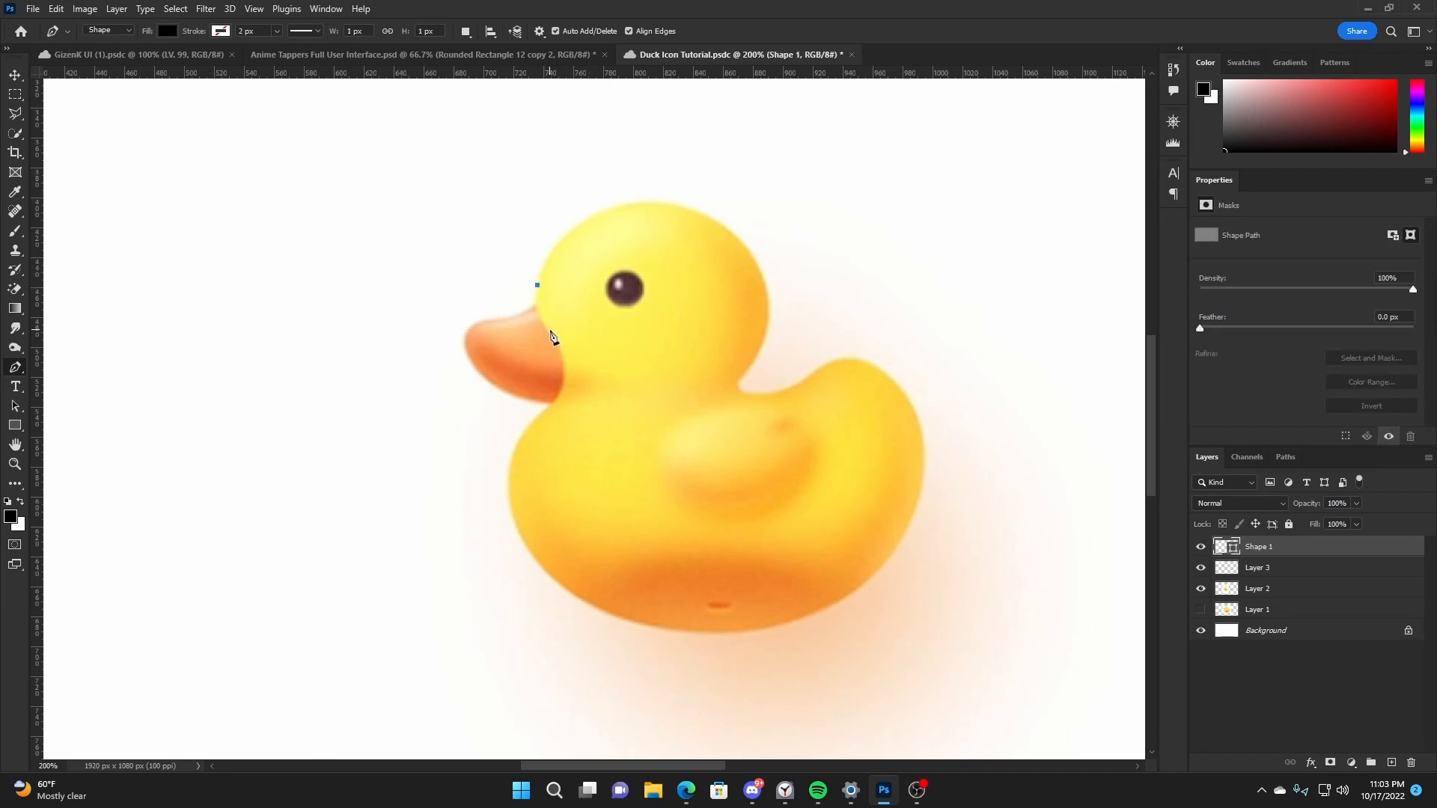
left_click_drag(552, 333, 570, 353)
left_click_drag(547, 410, 523, 427)
left_click_drag(520, 533, 553, 595)
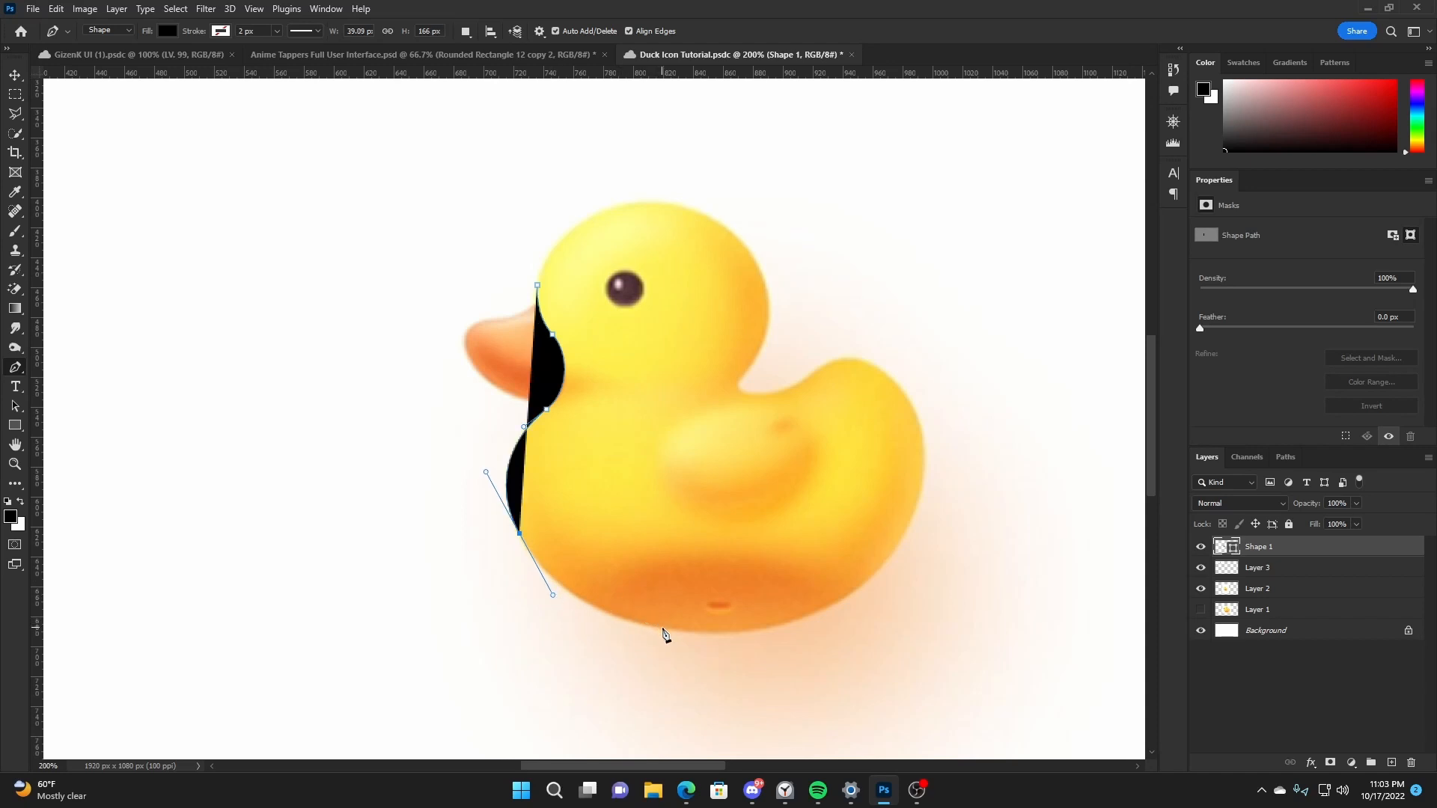
left_click_drag(669, 631, 720, 639)
left_click_drag(870, 581, 928, 528)
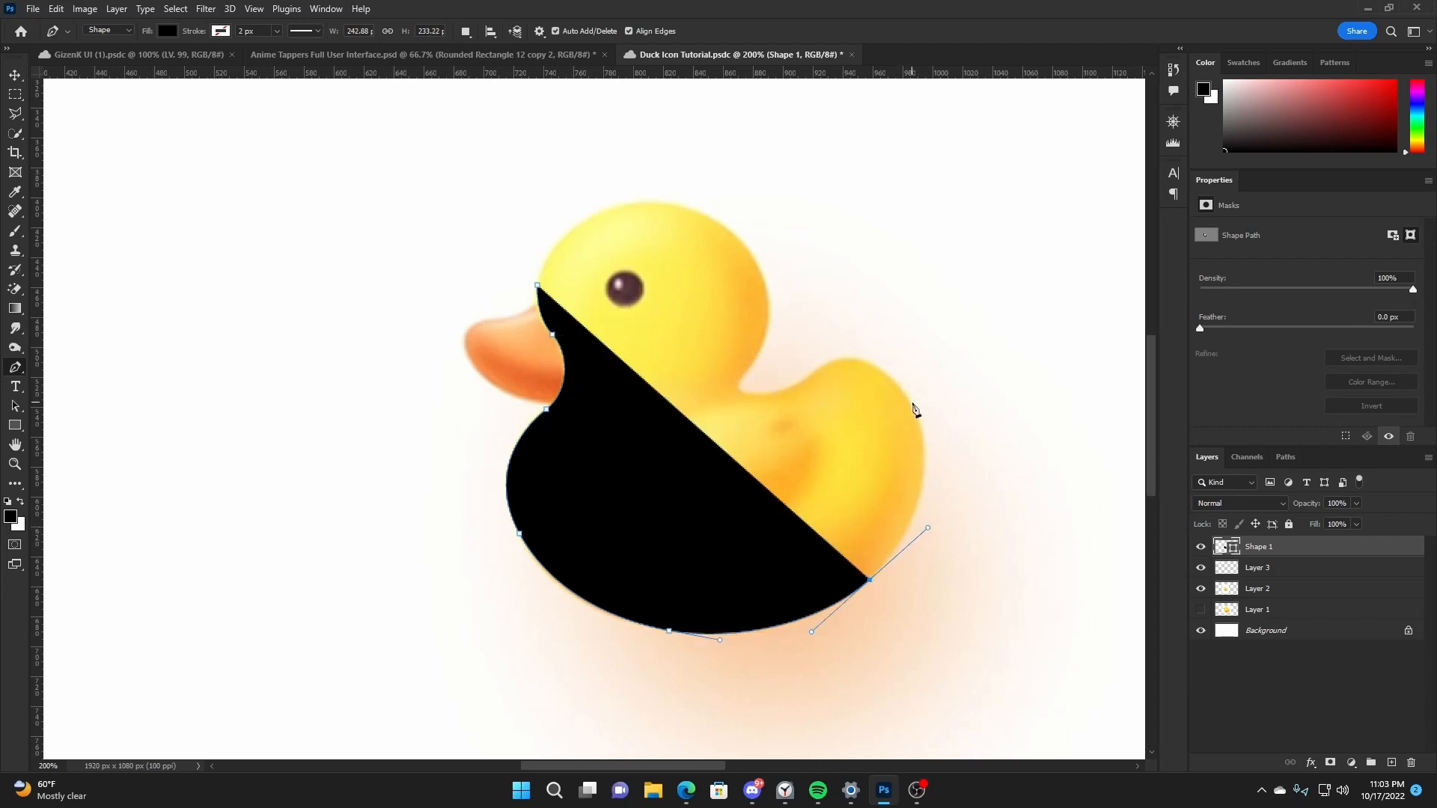
left_click_drag(906, 395, 876, 357)
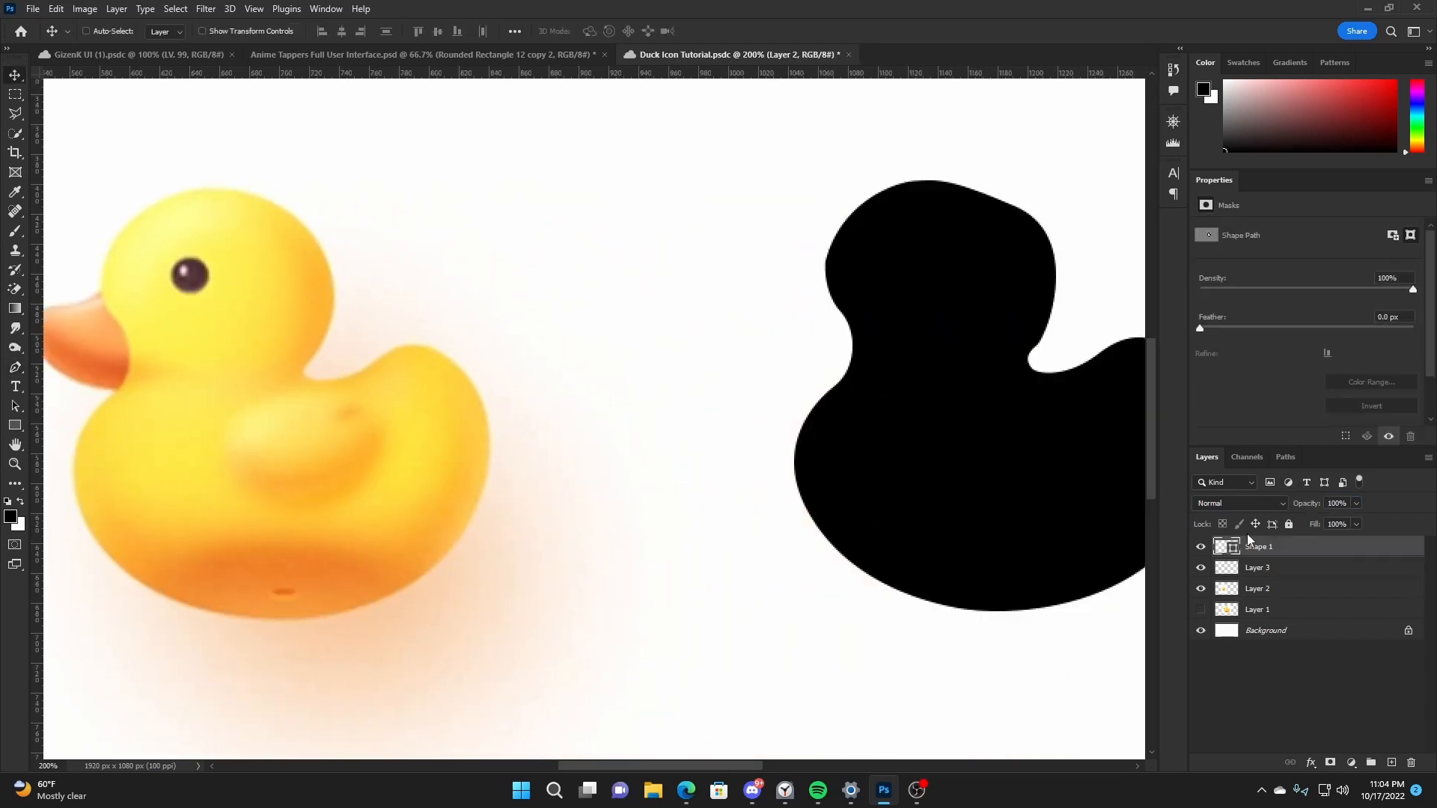
- Place the traced silhouette directly beside the reference duck, on its tail side
left_click_drag(1005, 452, 715, 457)
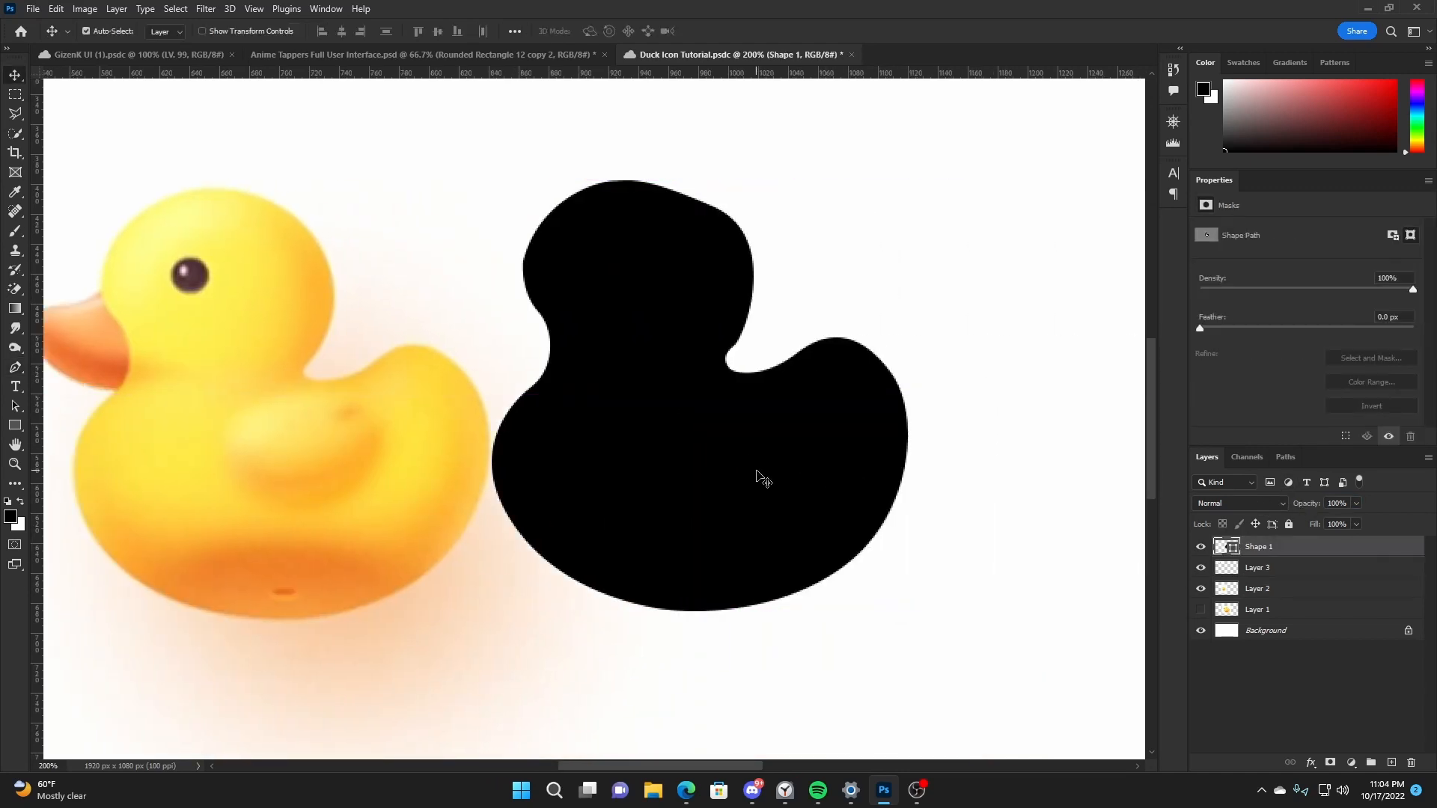
key("space")
left_click_drag(587, 465, 822, 432)
- Recolor the traced silhouette with the bright yellow sampled from the reference duck's body
double_click(1231, 547)
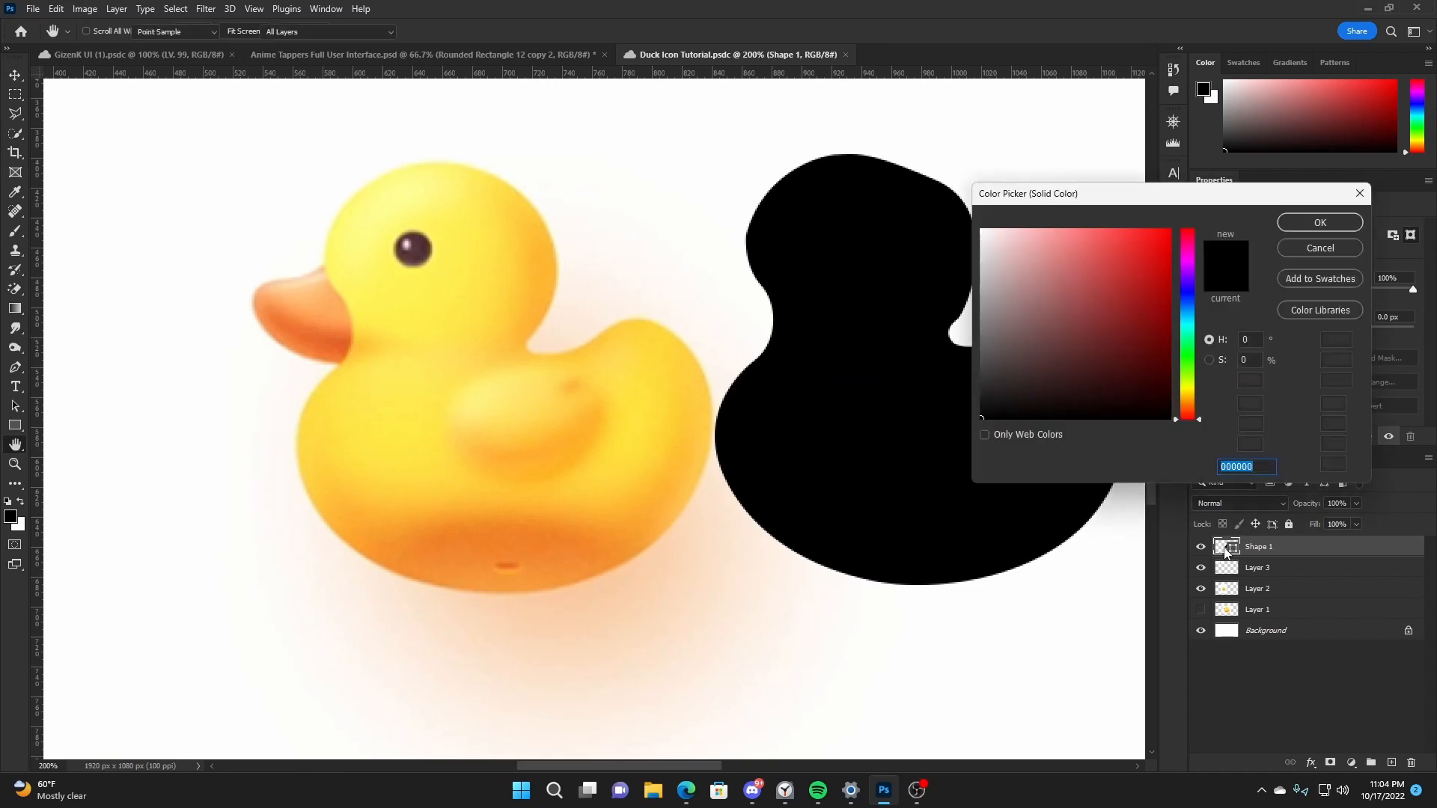
left_click(403, 425)
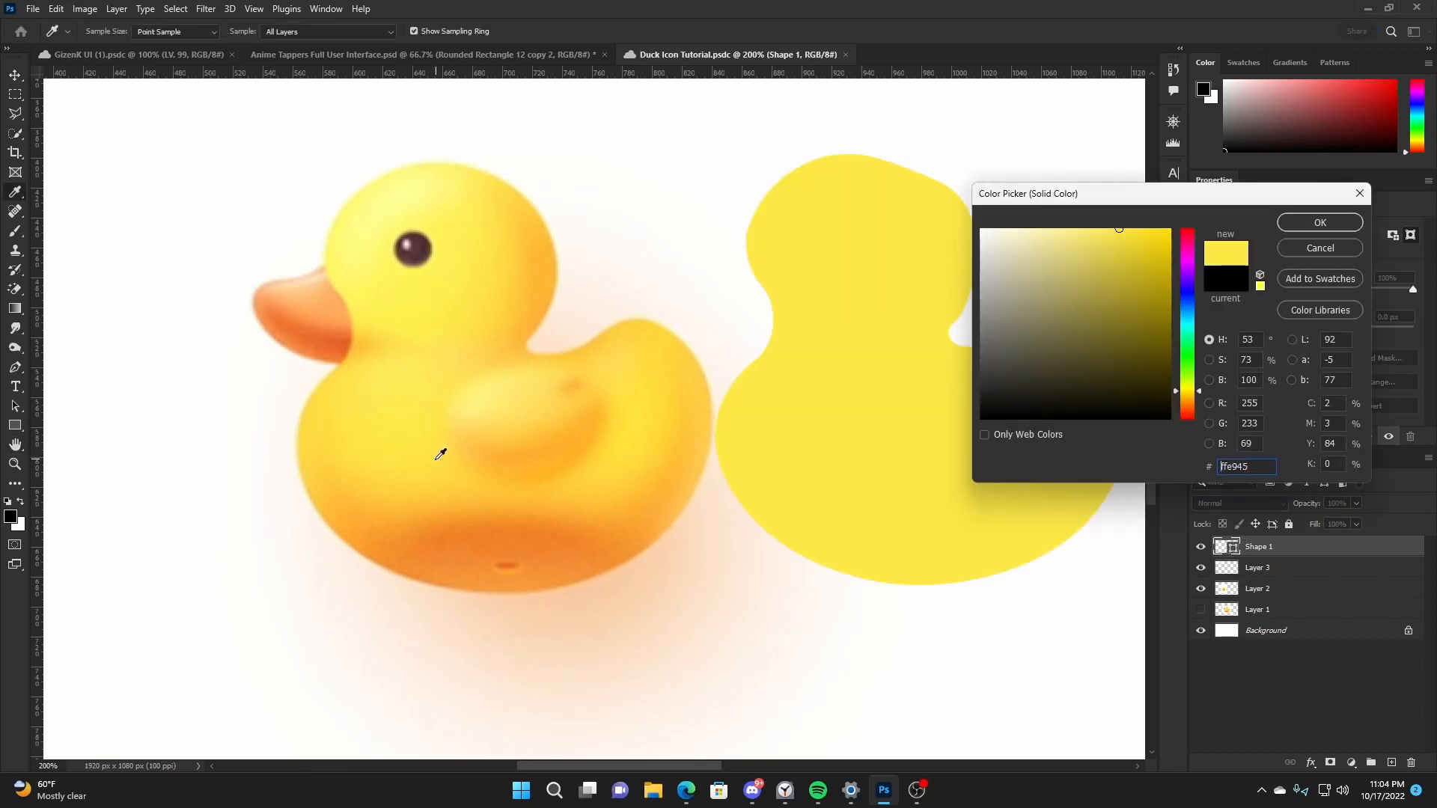
left_click_drag(438, 456, 411, 419)
double_click(1261, 468)
left_click(1356, 220)
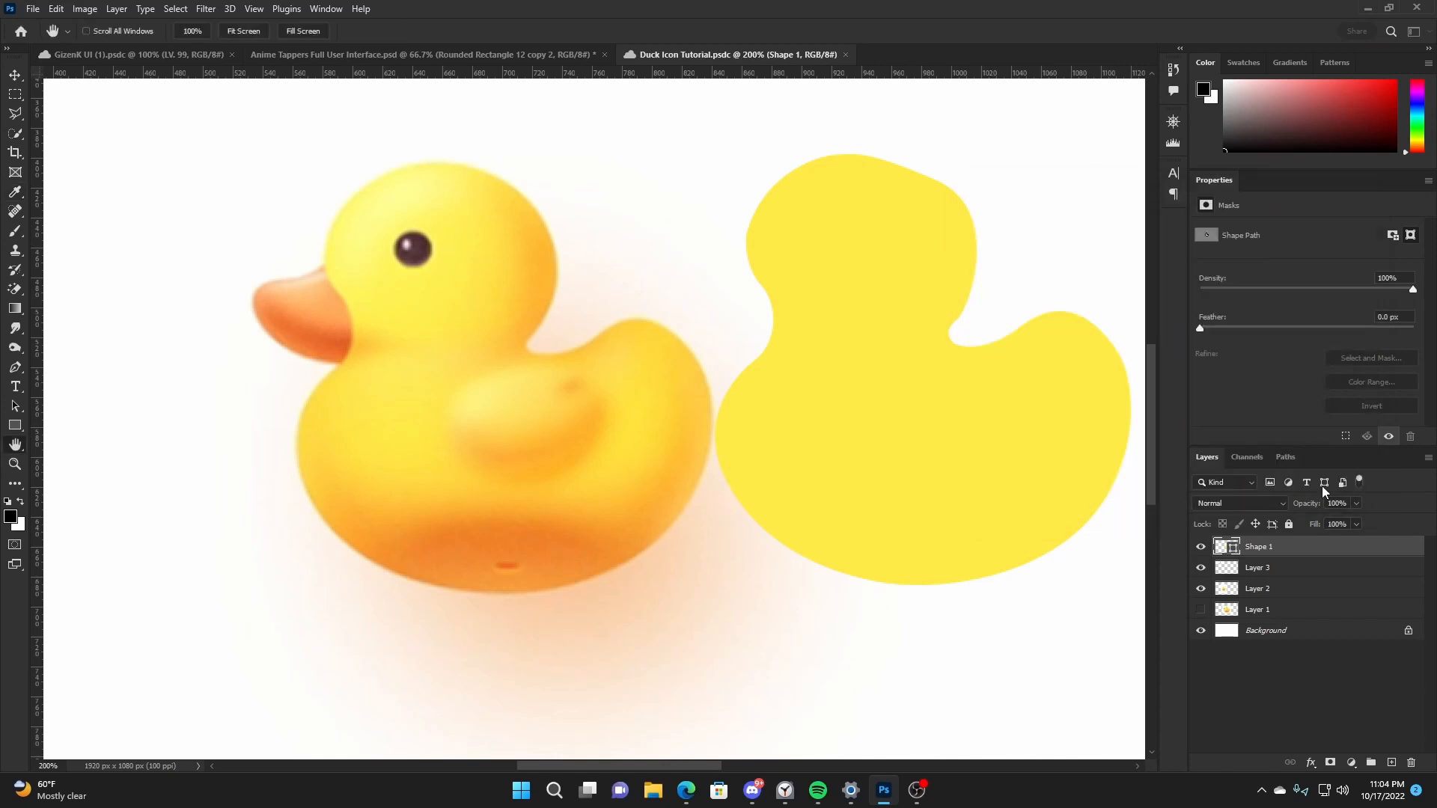
- Add a black Overlay inner shadow to the Shape 1 silhouette with 100% opacity, 0% choke and 81 px size
right_click(1310, 548)
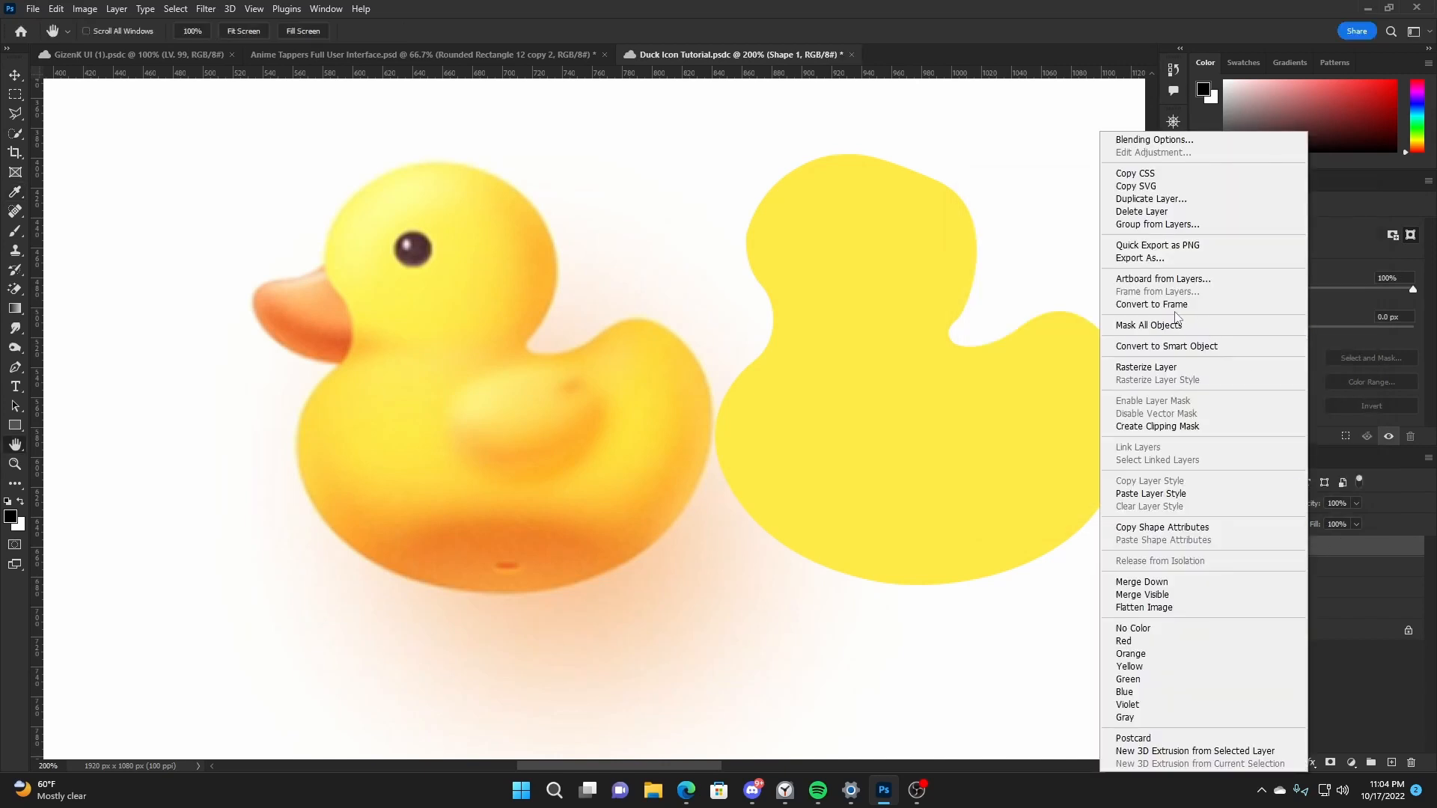
left_click(1172, 139)
left_click(891, 293)
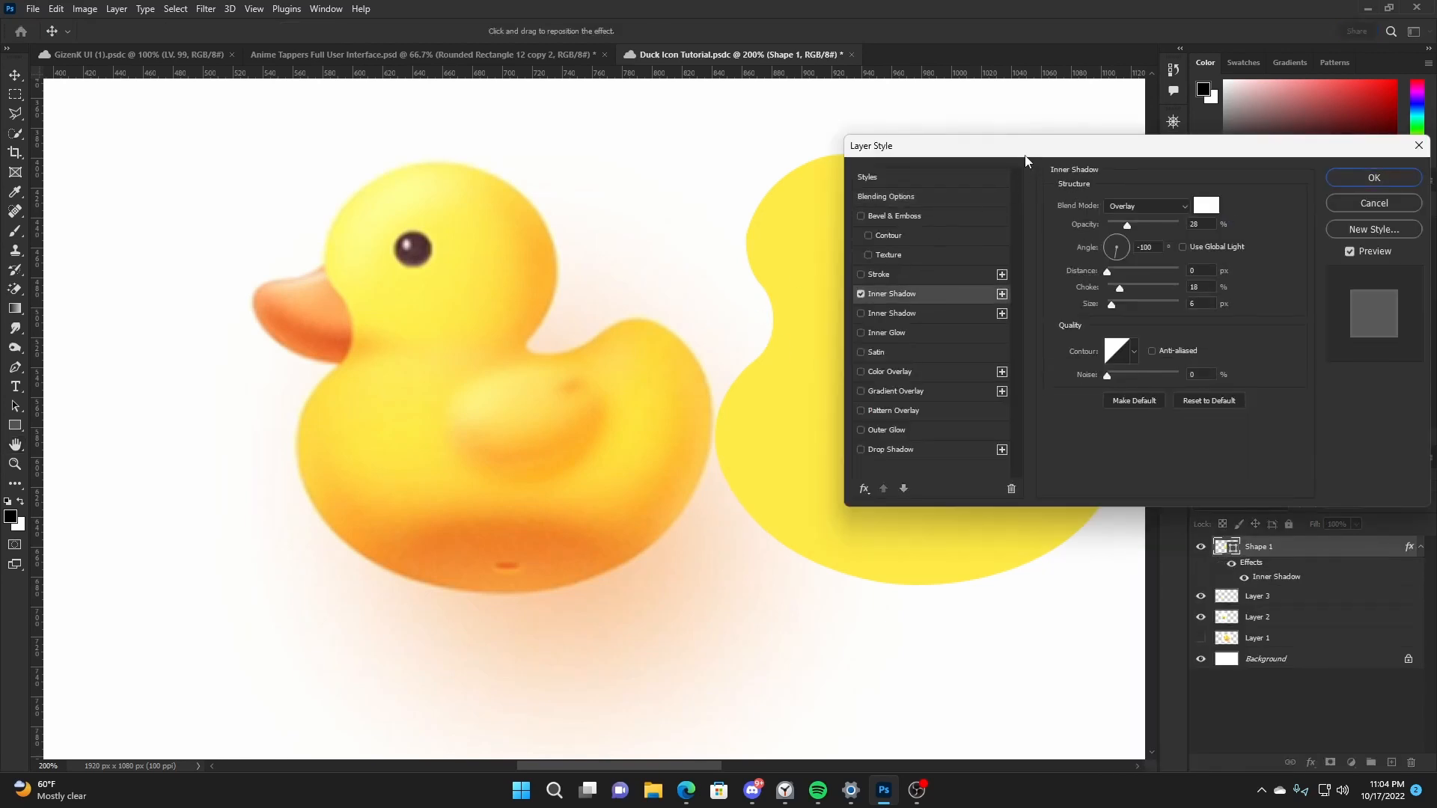
left_click_drag(1072, 146, 387, 281)
left_click(523, 345)
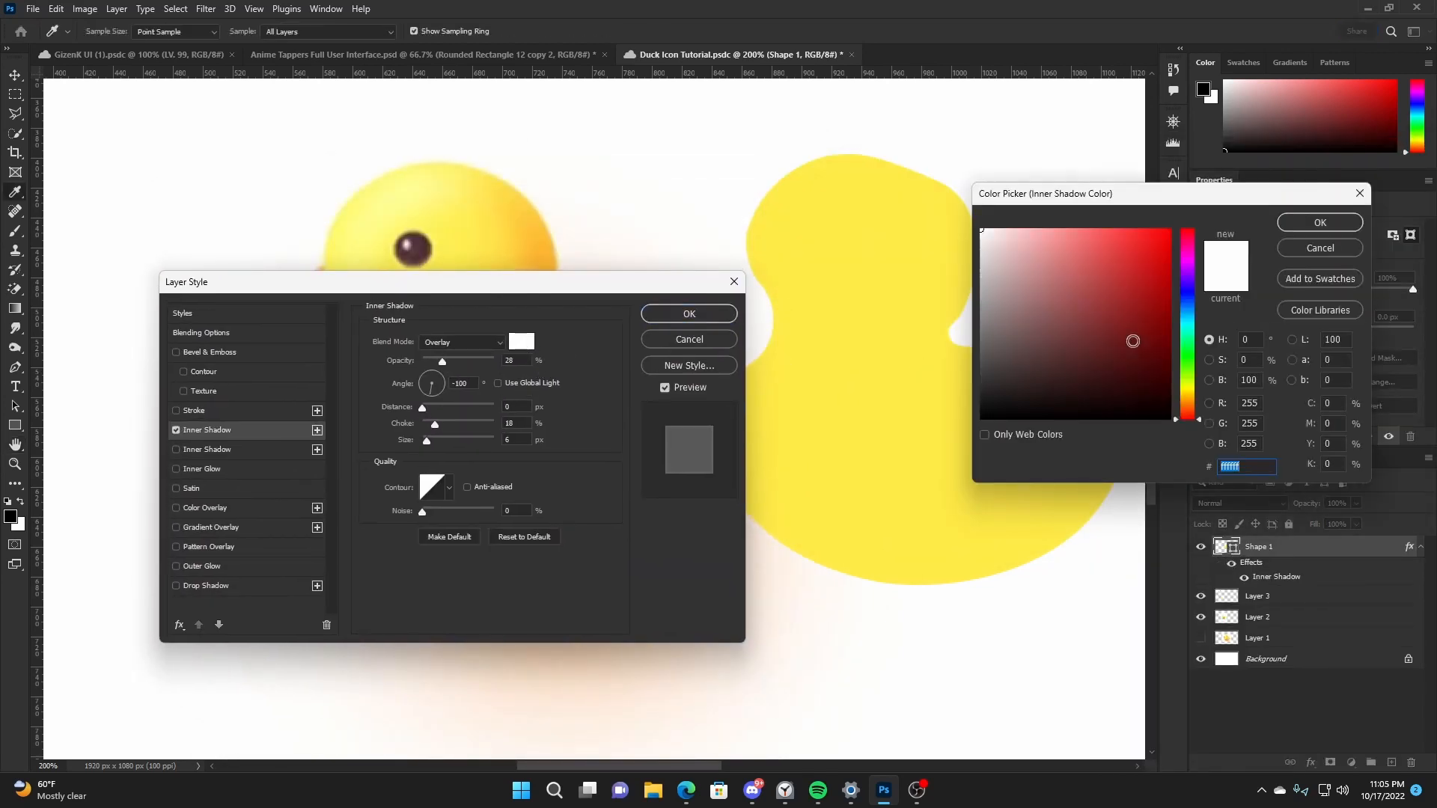
left_click_drag(1132, 340, 1139, 427)
left_click(1304, 223)
mouse_move(435, 425)
left_mouse_down()
mouse_move(401, 423)
mouse_move(479, 443)
mouse_move(456, 440)
left_mouse_up()
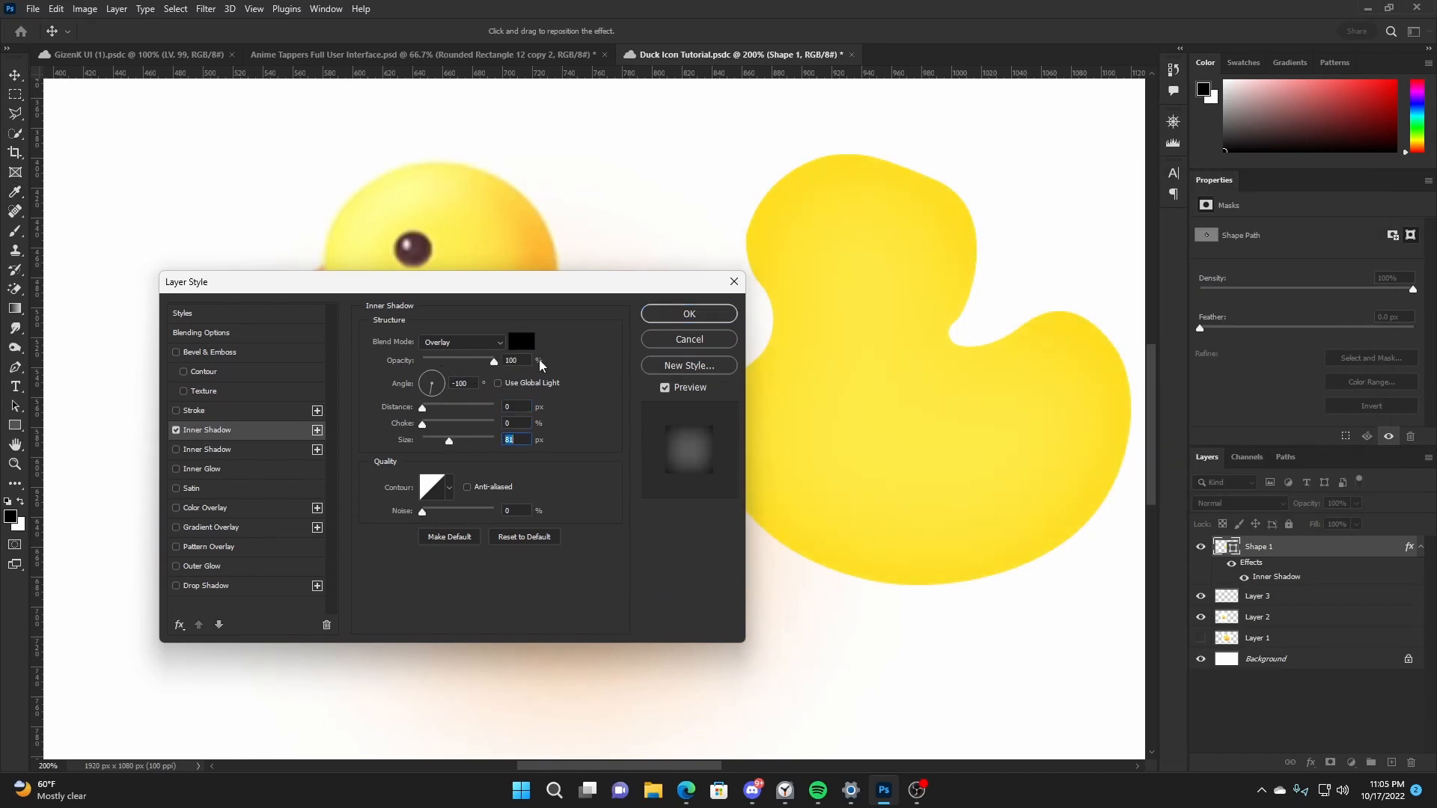
- Set the inner shadow's blend mode to Normal and its color to the orange sampled from the reference duck's underside
left_click(479, 343)
left_click(481, 355)
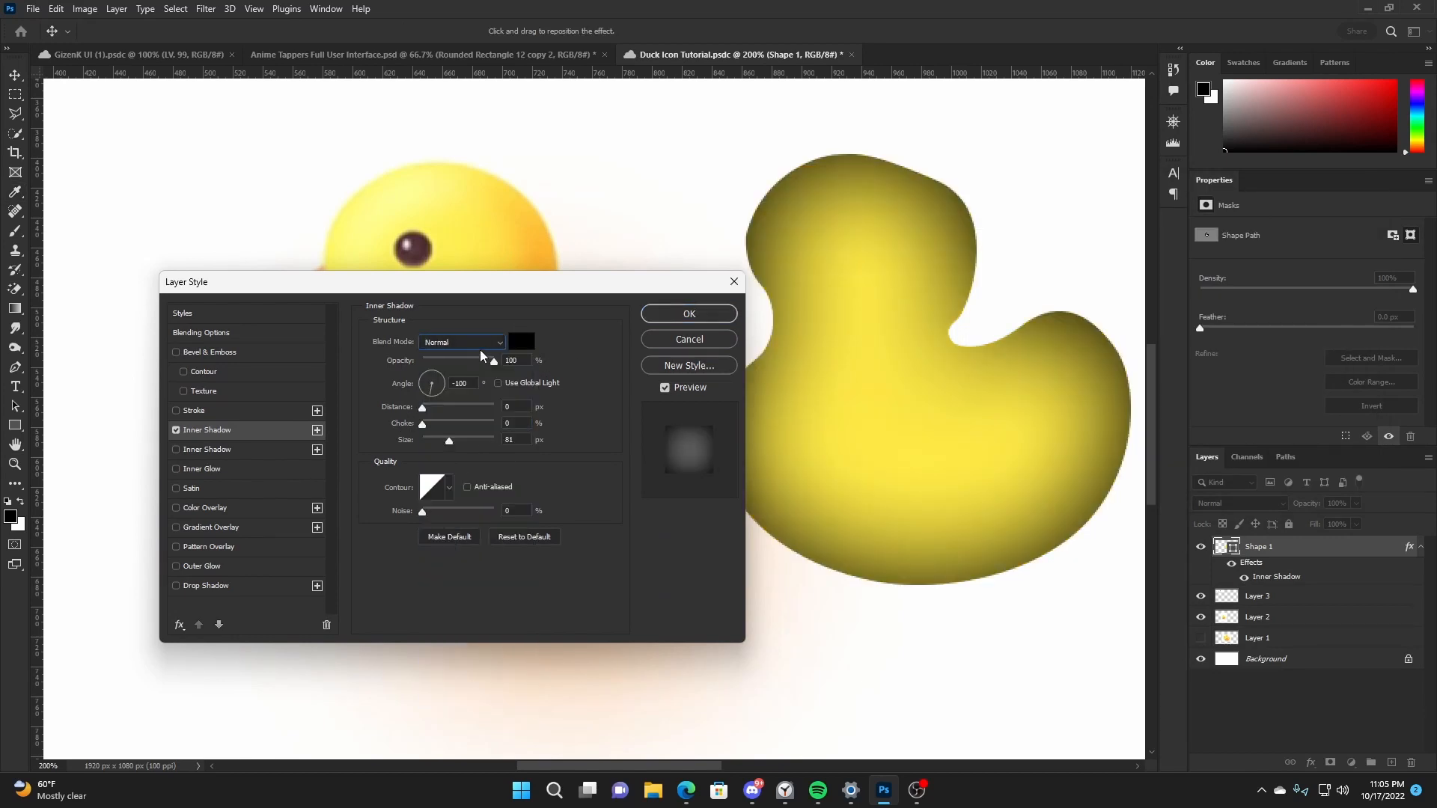
left_click_drag(479, 282, 1109, 337)
left_click(1159, 402)
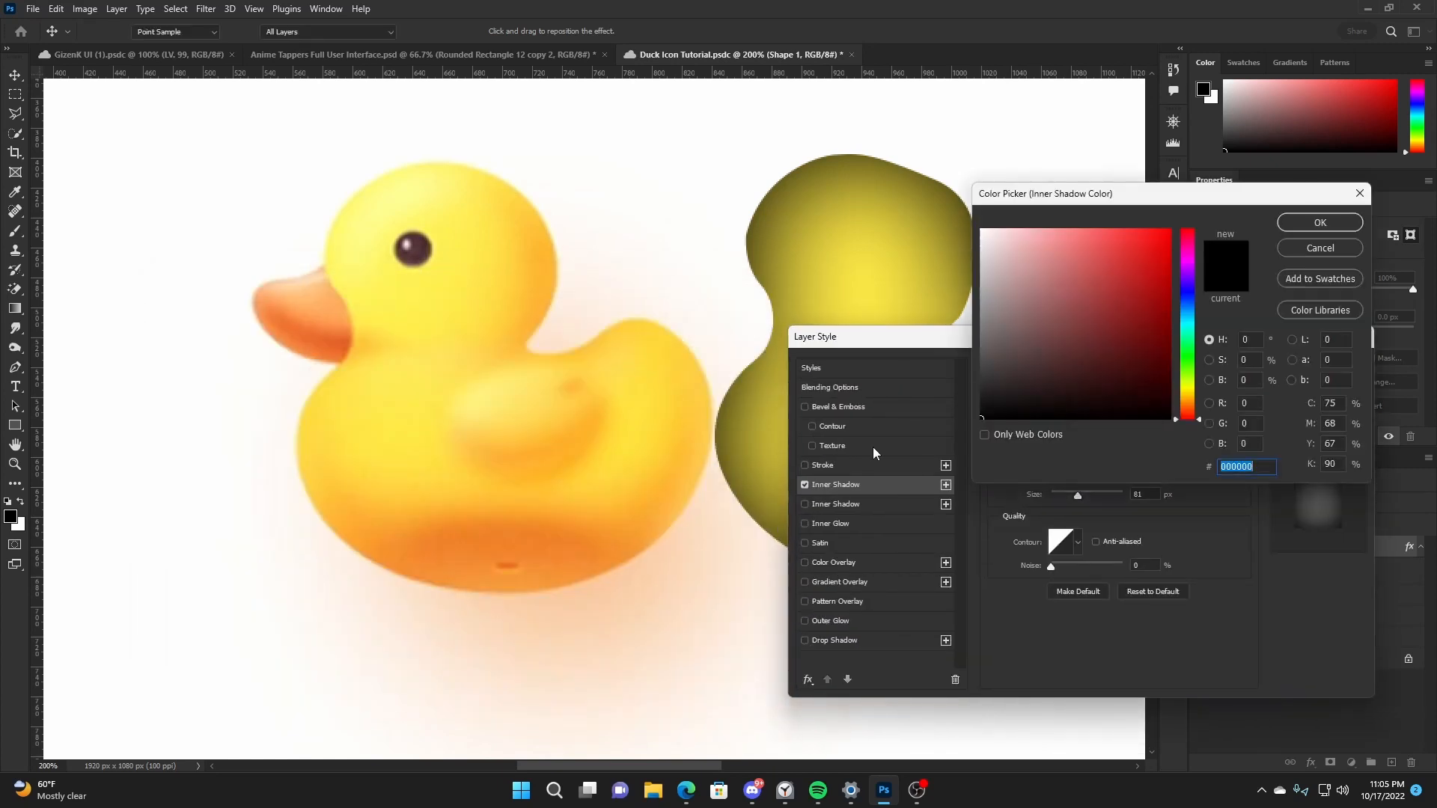
left_click(545, 539)
key("Return")
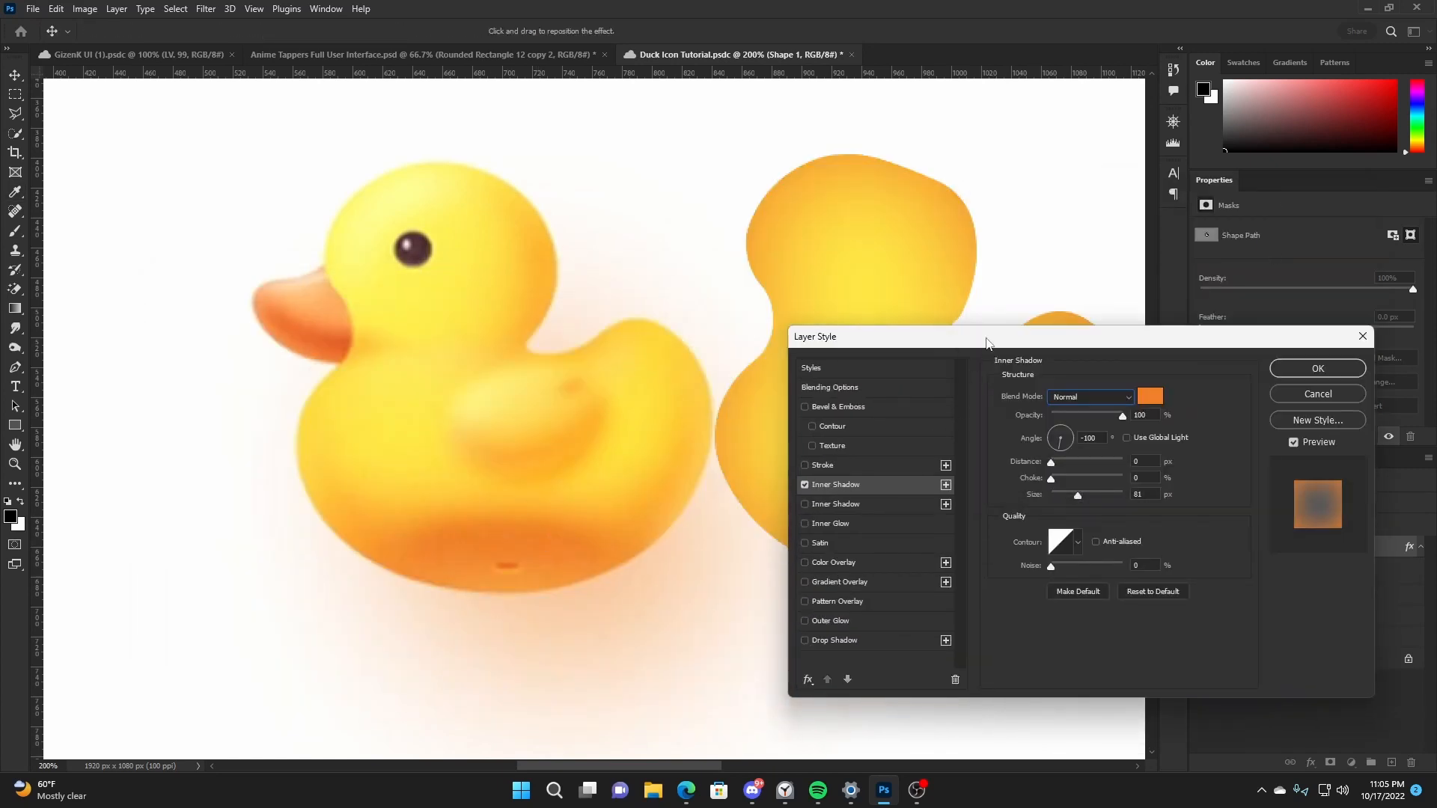
- Apply the inner shadow with a -61° angle, 14 px distance, 16% choke, 51 px size and 65% opacity
left_click_drag(985, 339, 1188, 318)
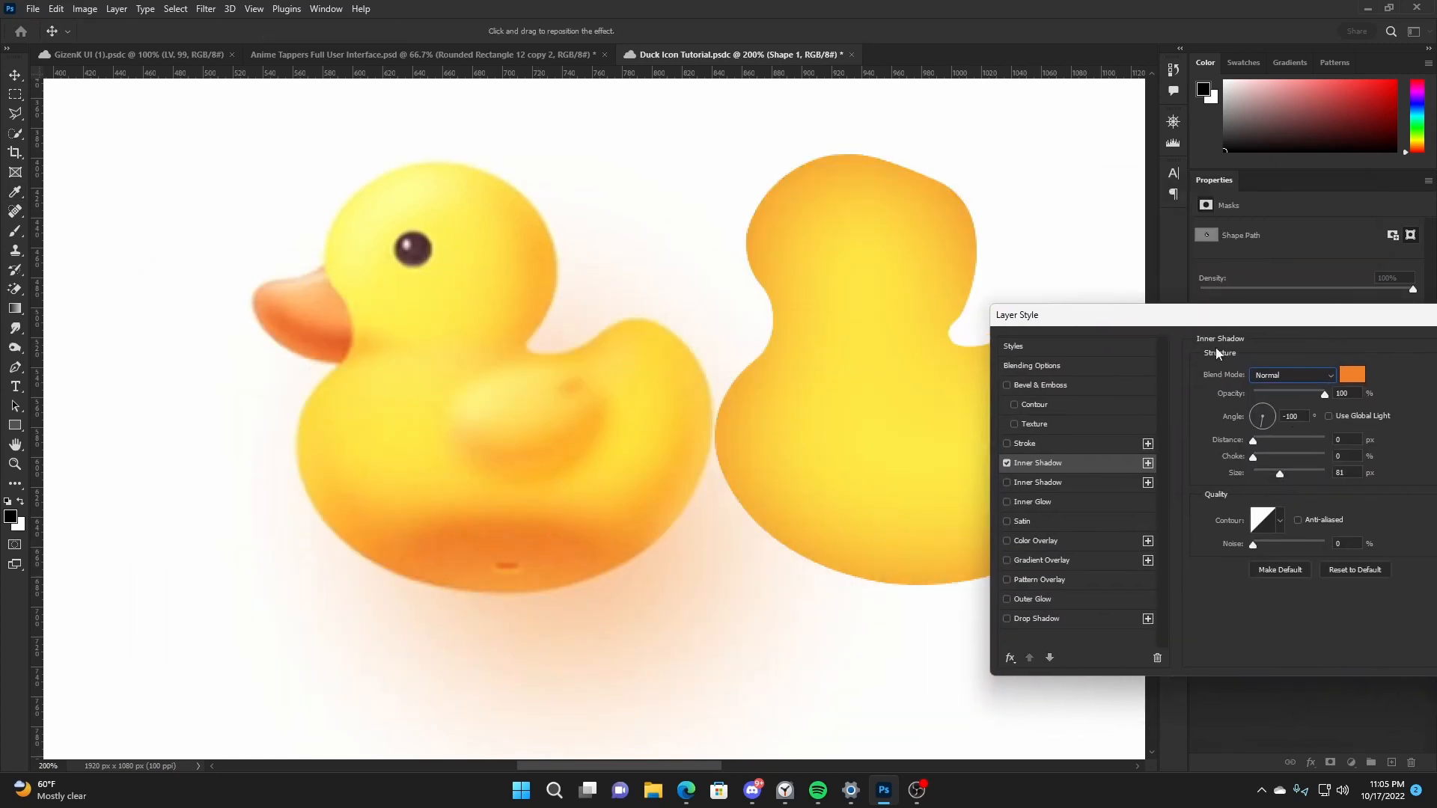
mouse_move(1254, 440)
left_mouse_down()
mouse_move(1305, 443)
mouse_move(1281, 446)
left_mouse_up()
left_click(1266, 423)
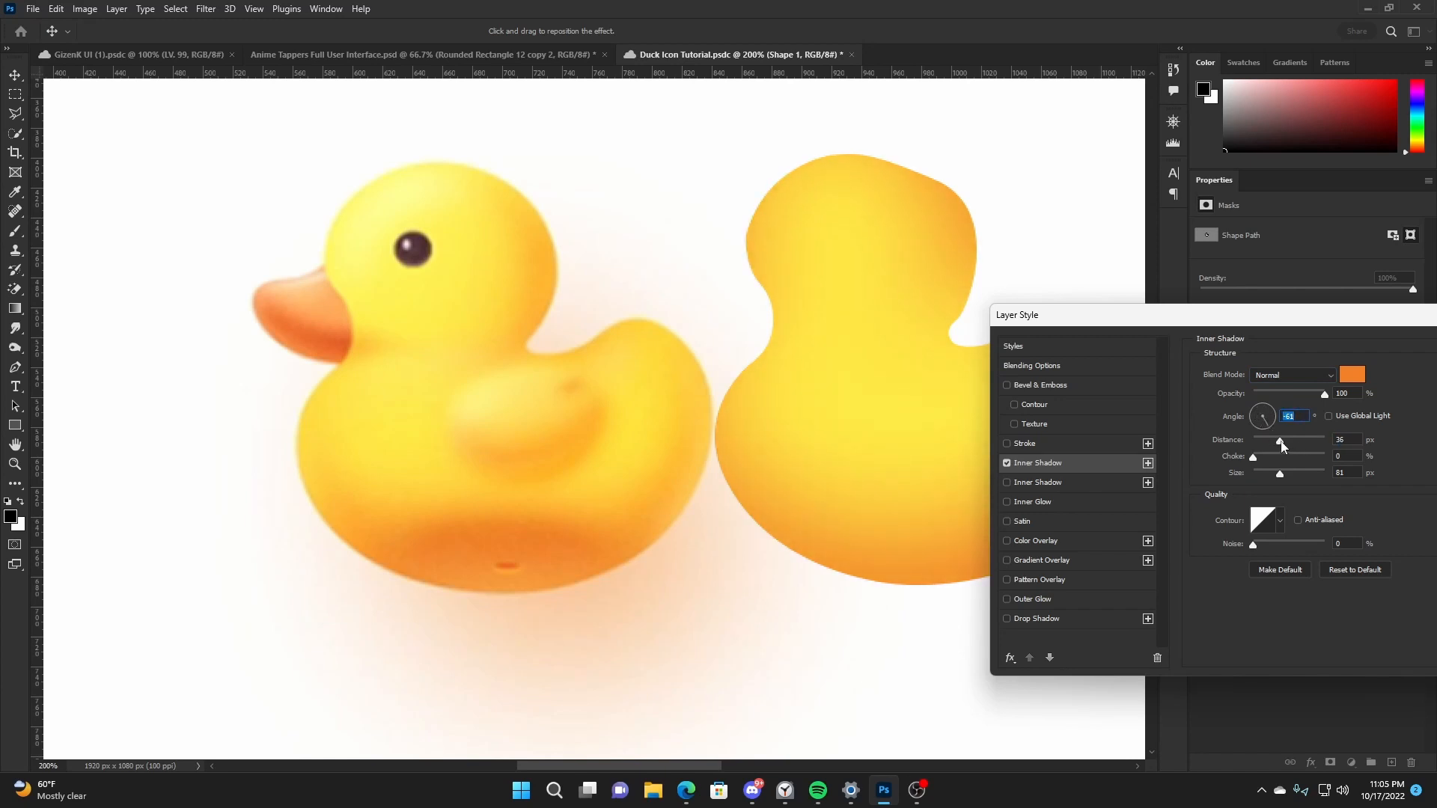
left_click_drag(1216, 321, 1005, 436)
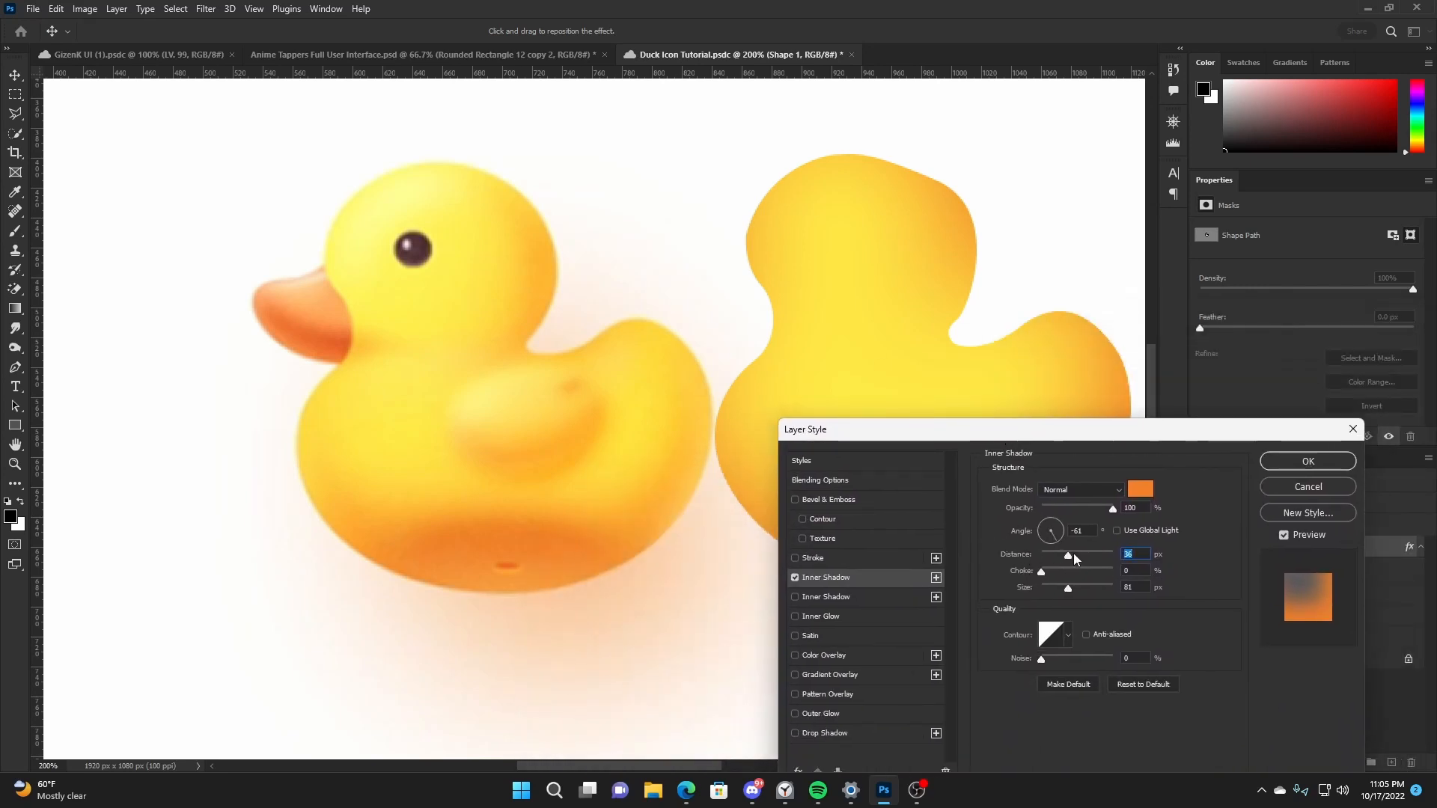
left_click_drag(1073, 558, 1052, 555)
left_click_drag(1041, 571, 1059, 588)
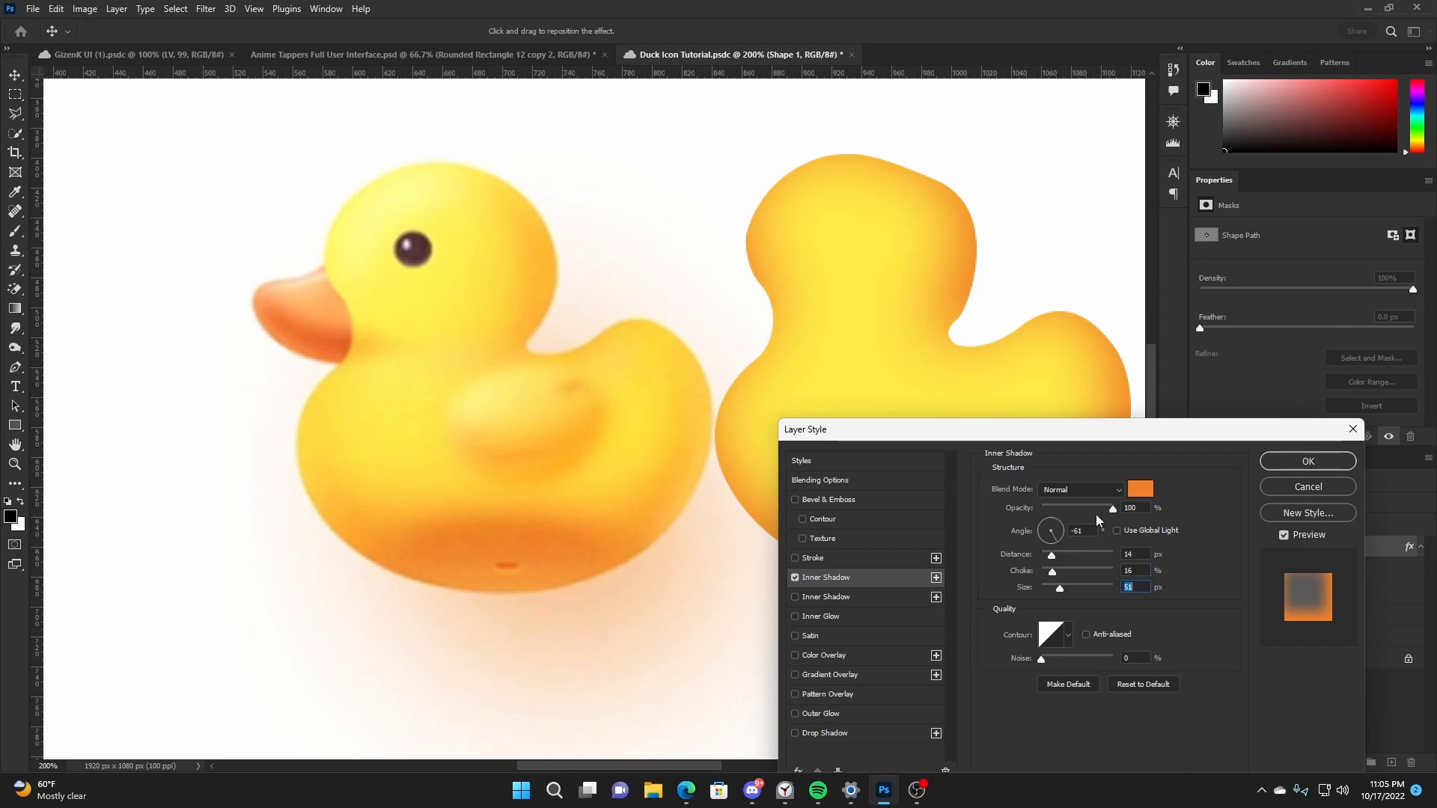
left_click_drag(1096, 514, 1089, 512)
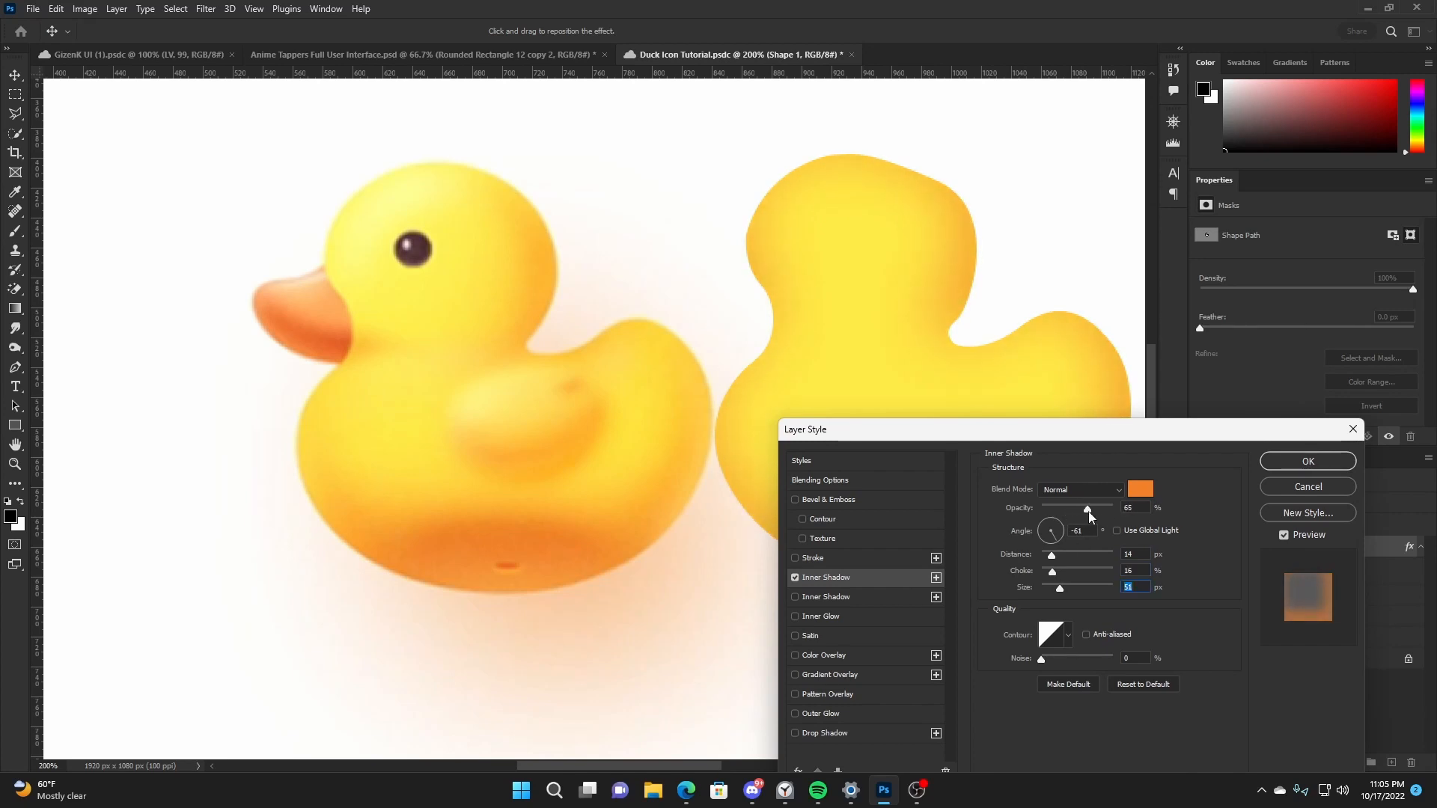
left_click(1299, 488)
- Copy the layer style of Shape 1, collapse its effects list and duplicate the layer
right_click(1321, 542)
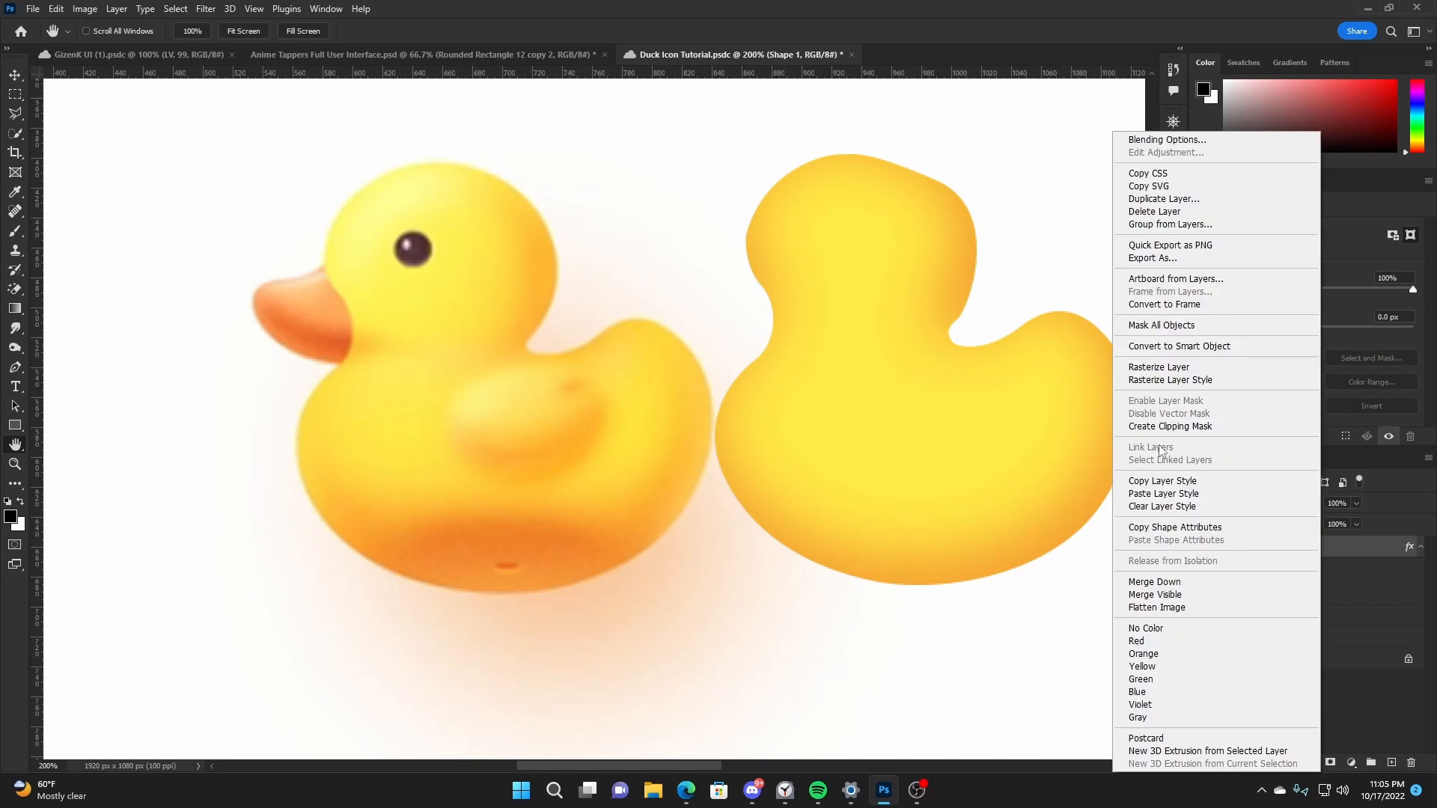
left_click(1219, 481)
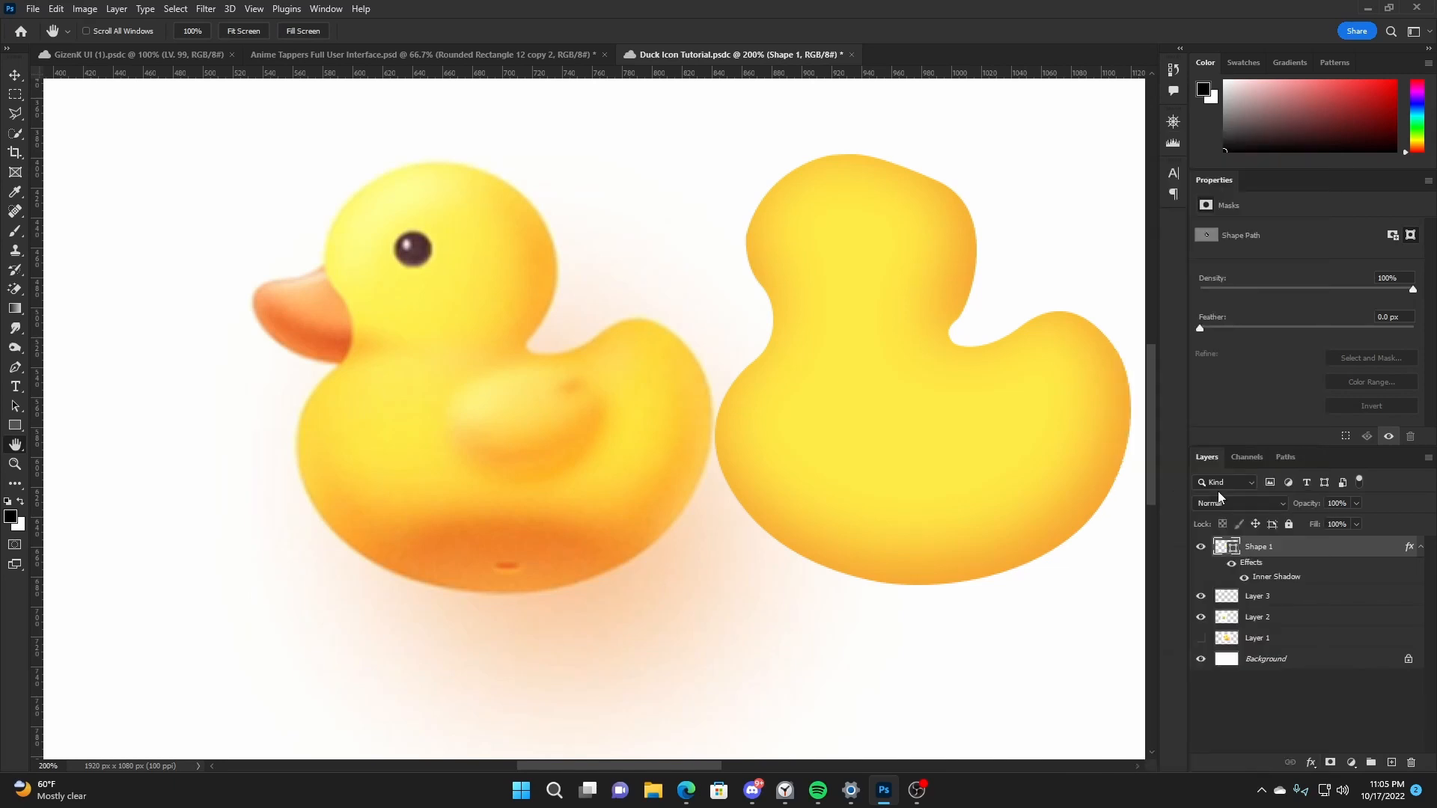
left_click(1421, 549)
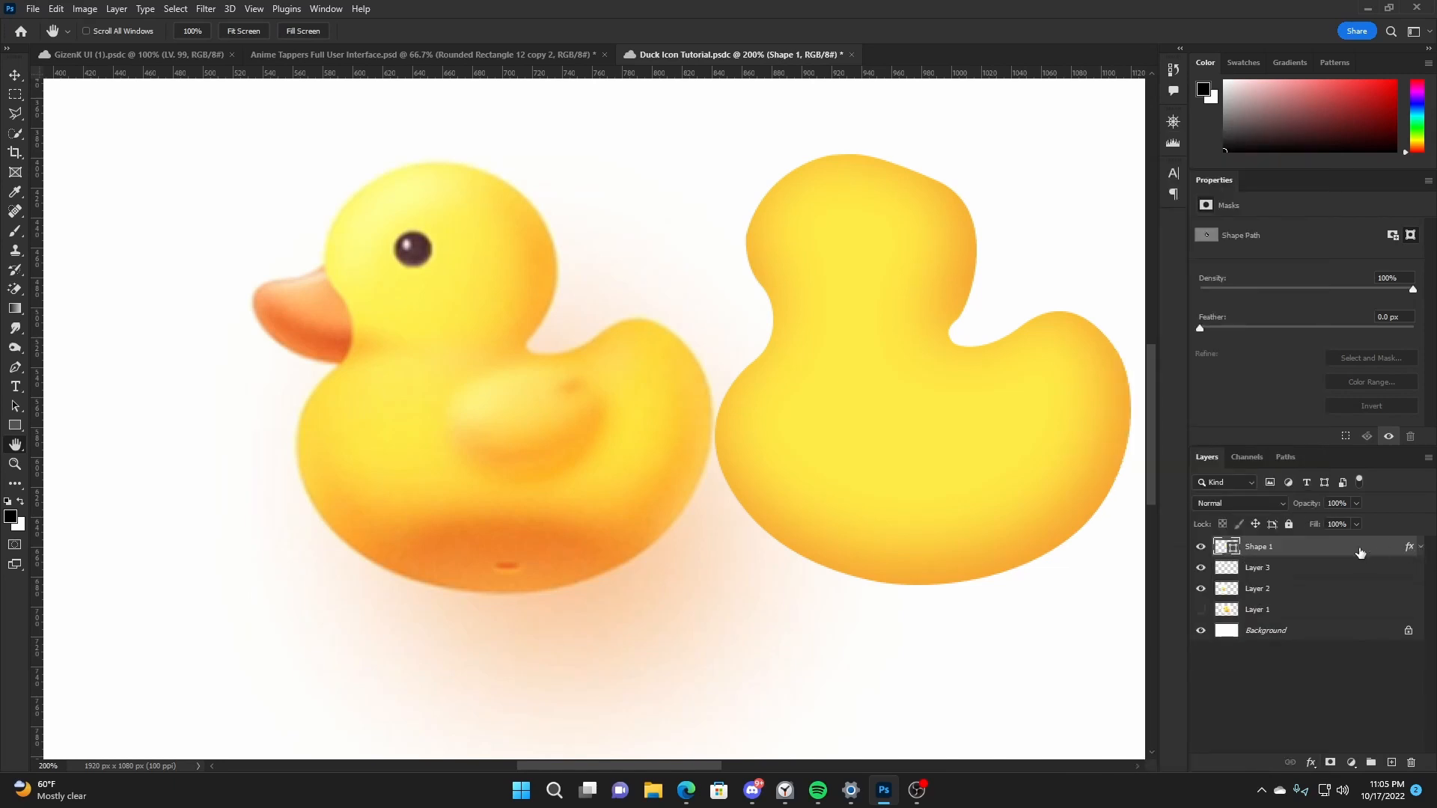
key("ctrl+j")
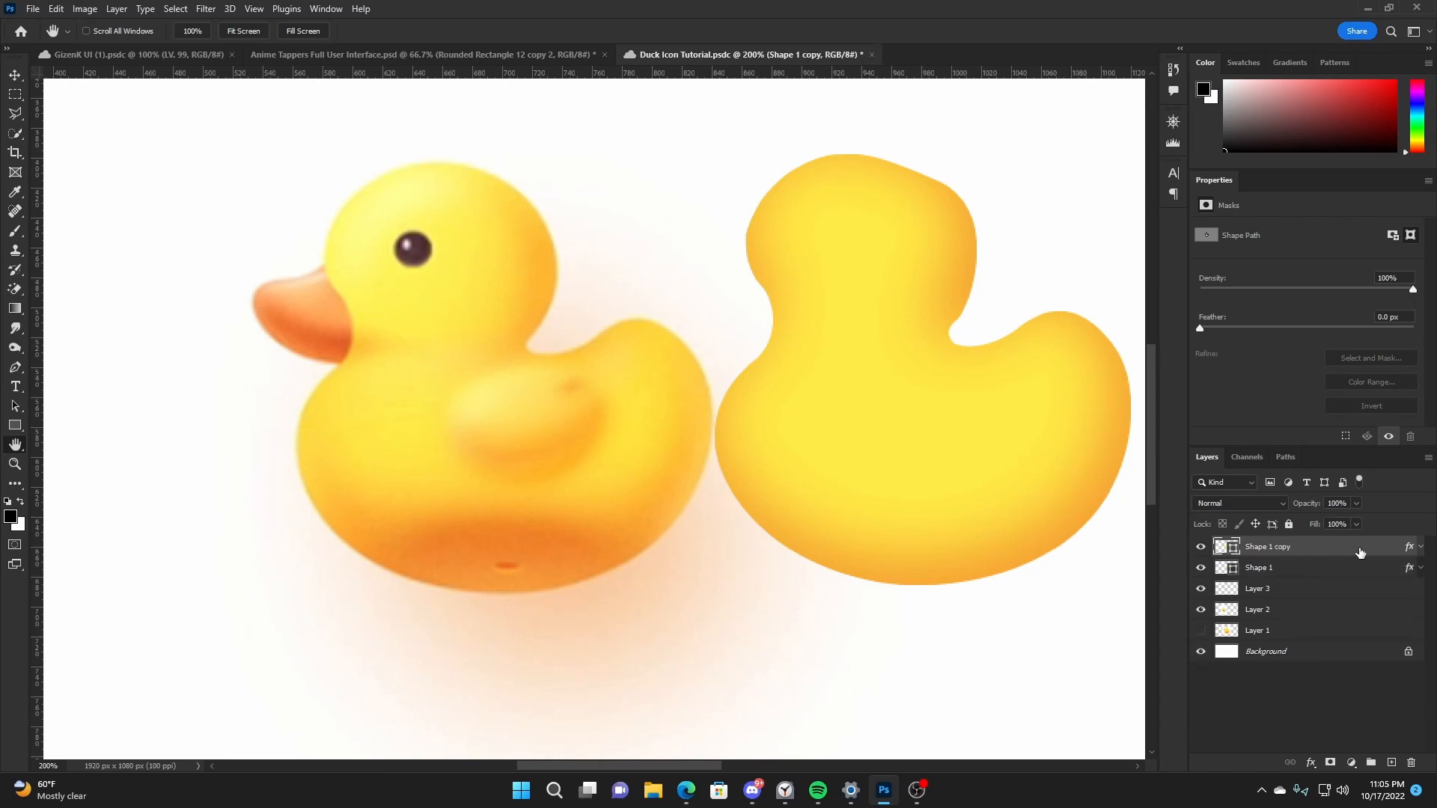
- Delete the layer effects from the original Shape 1 and make its duplicate the active layer
left_click(1381, 569)
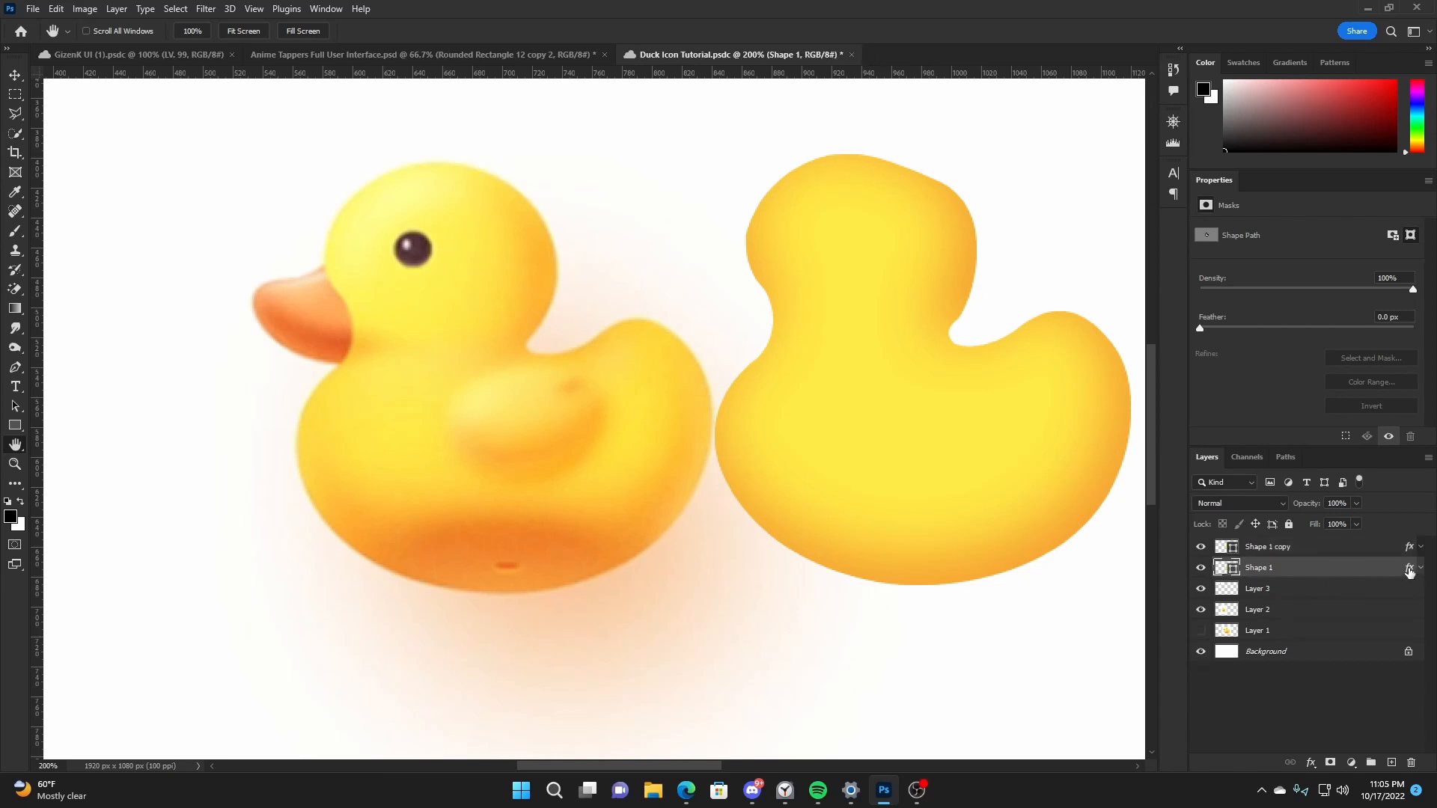
left_click_drag(1409, 570, 1410, 762)
left_click(1319, 550)
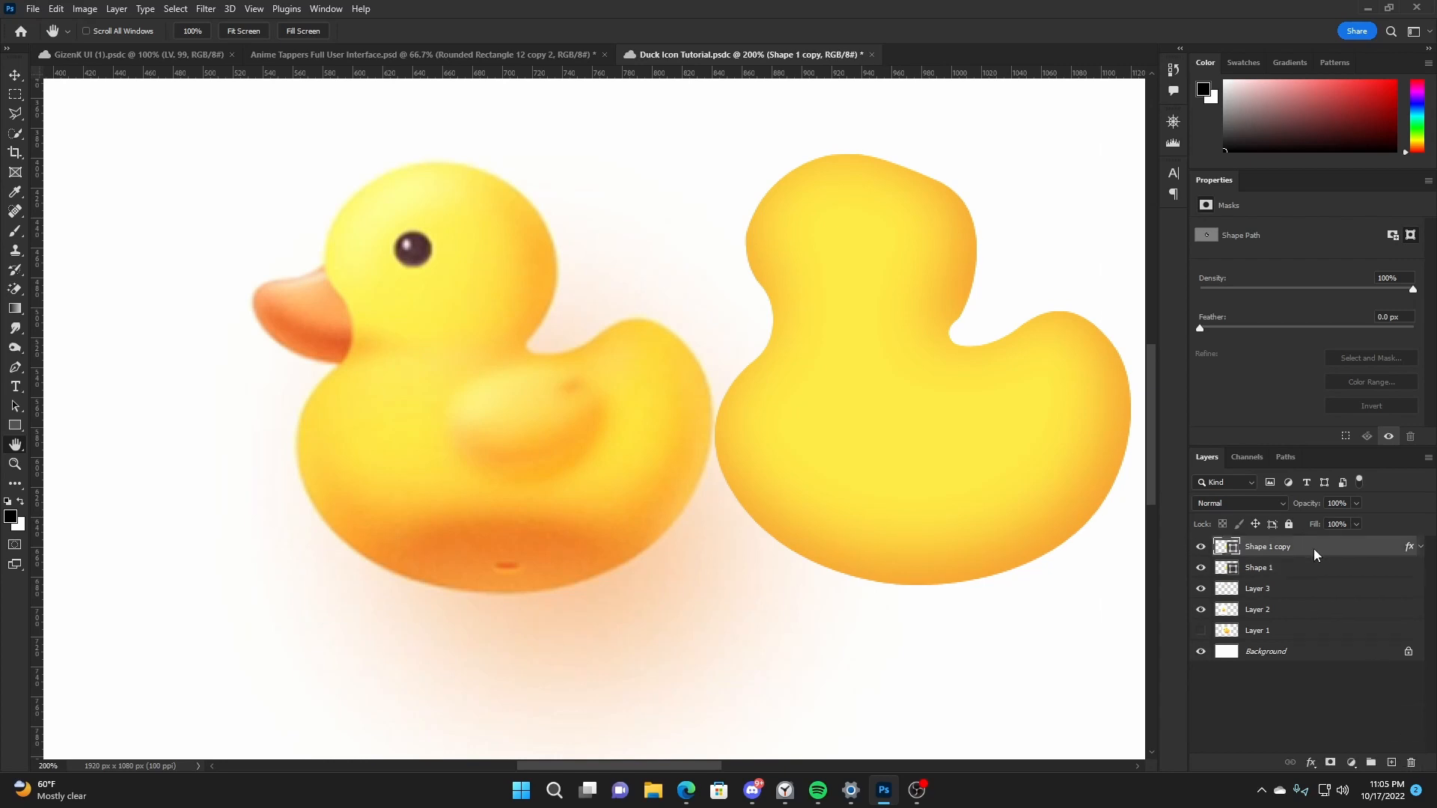
- Rasterize the layer style of Shape 1 copy, then test-move the layer aside and undo the move
right_click(1313, 549)
left_click(1206, 380)
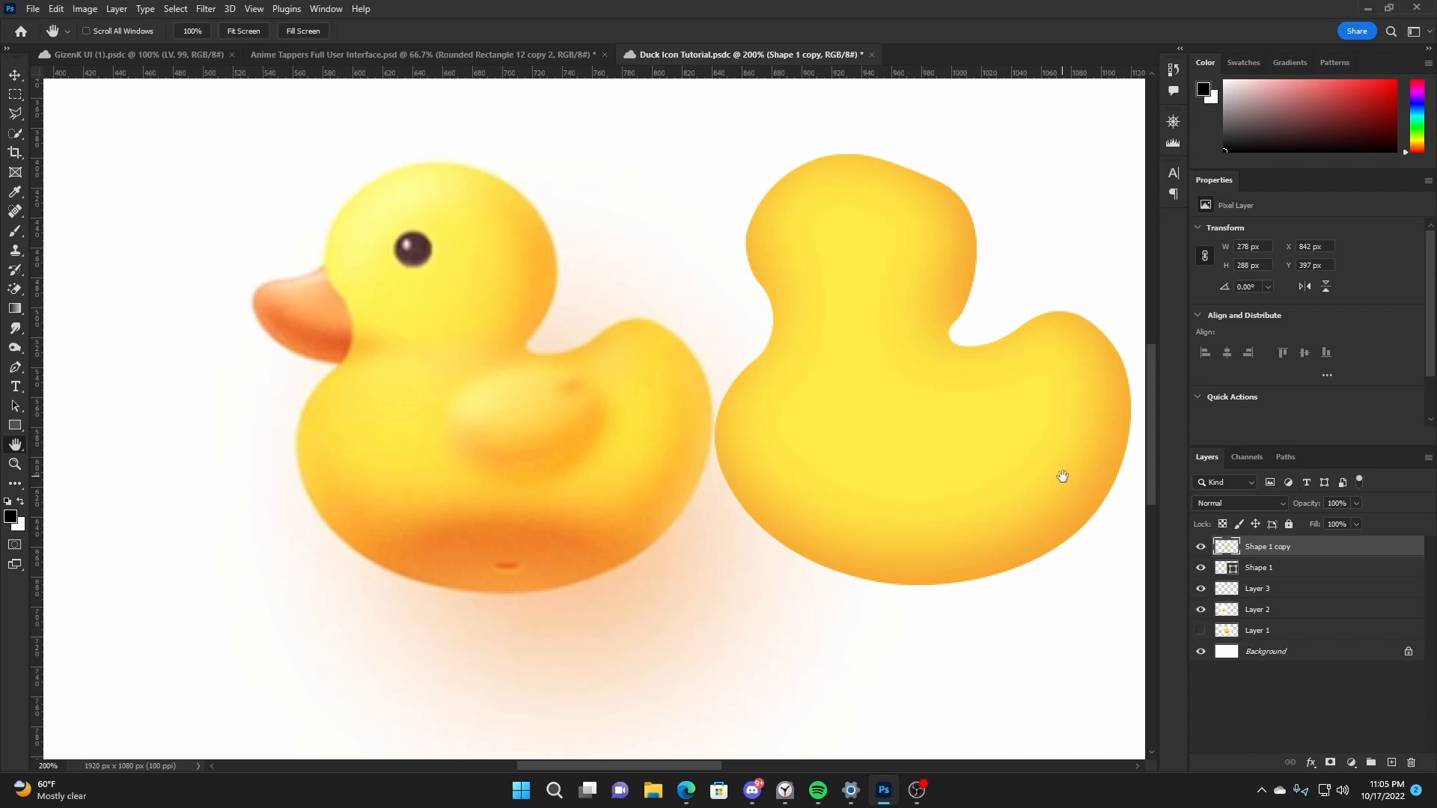
key("v")
left_click_drag(1062, 477, 834, 464)
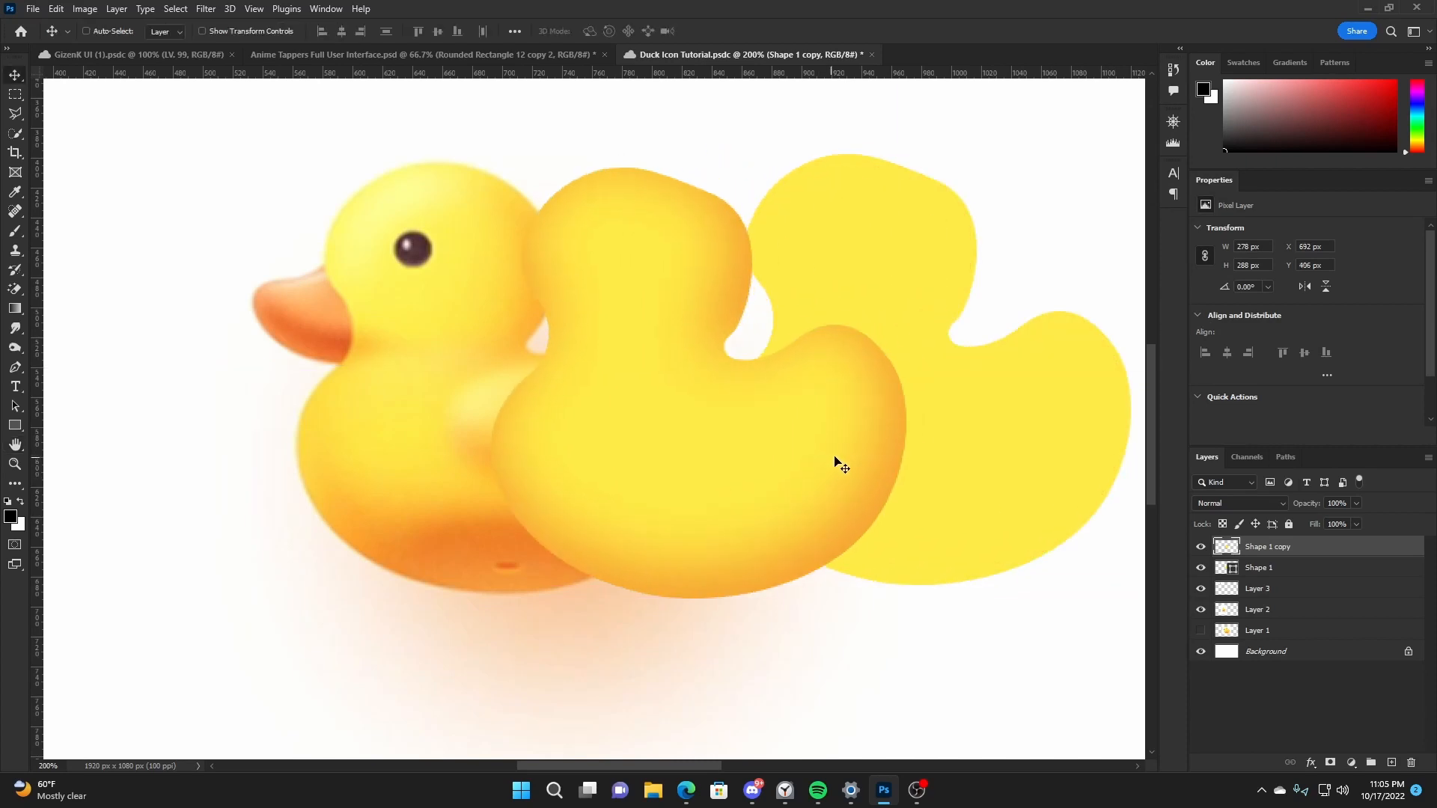
key("ctrl+z")
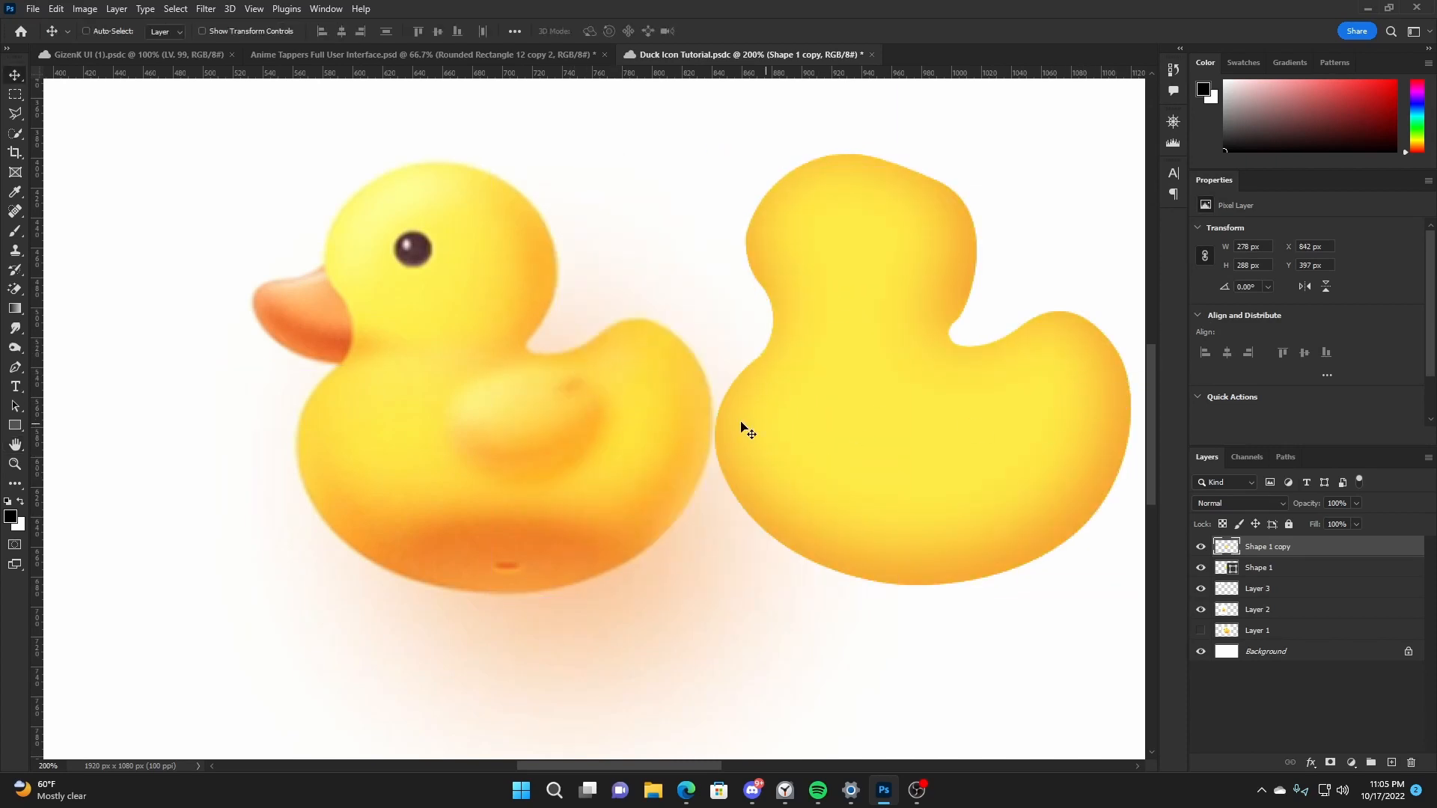
- Ready the Eraser with an 80 px brush and toggle Shape 1 copy's visibility to compare the duck with and without its shading
key("e")
left_click_drag(1020, 407, 888, 411)
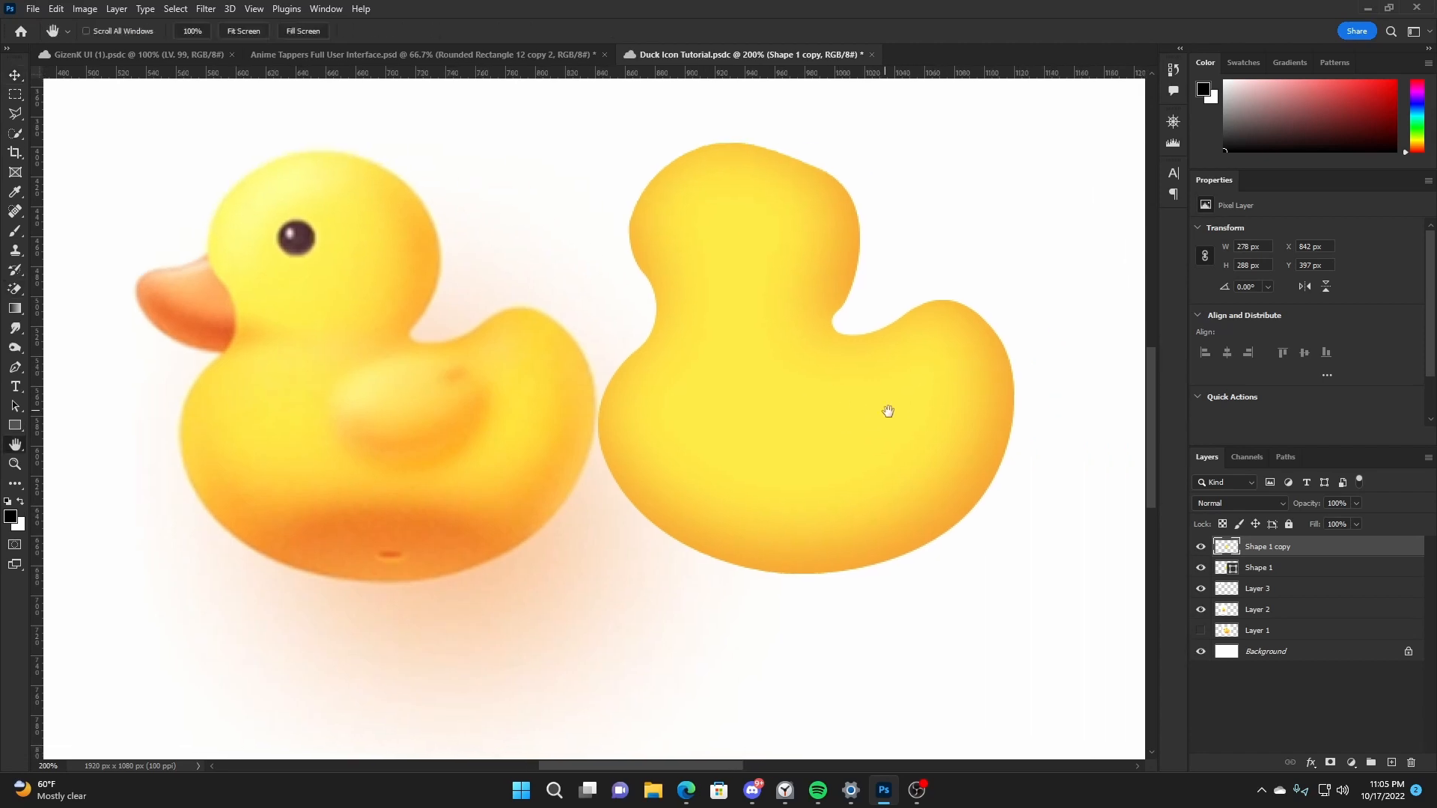
key("shift+e")
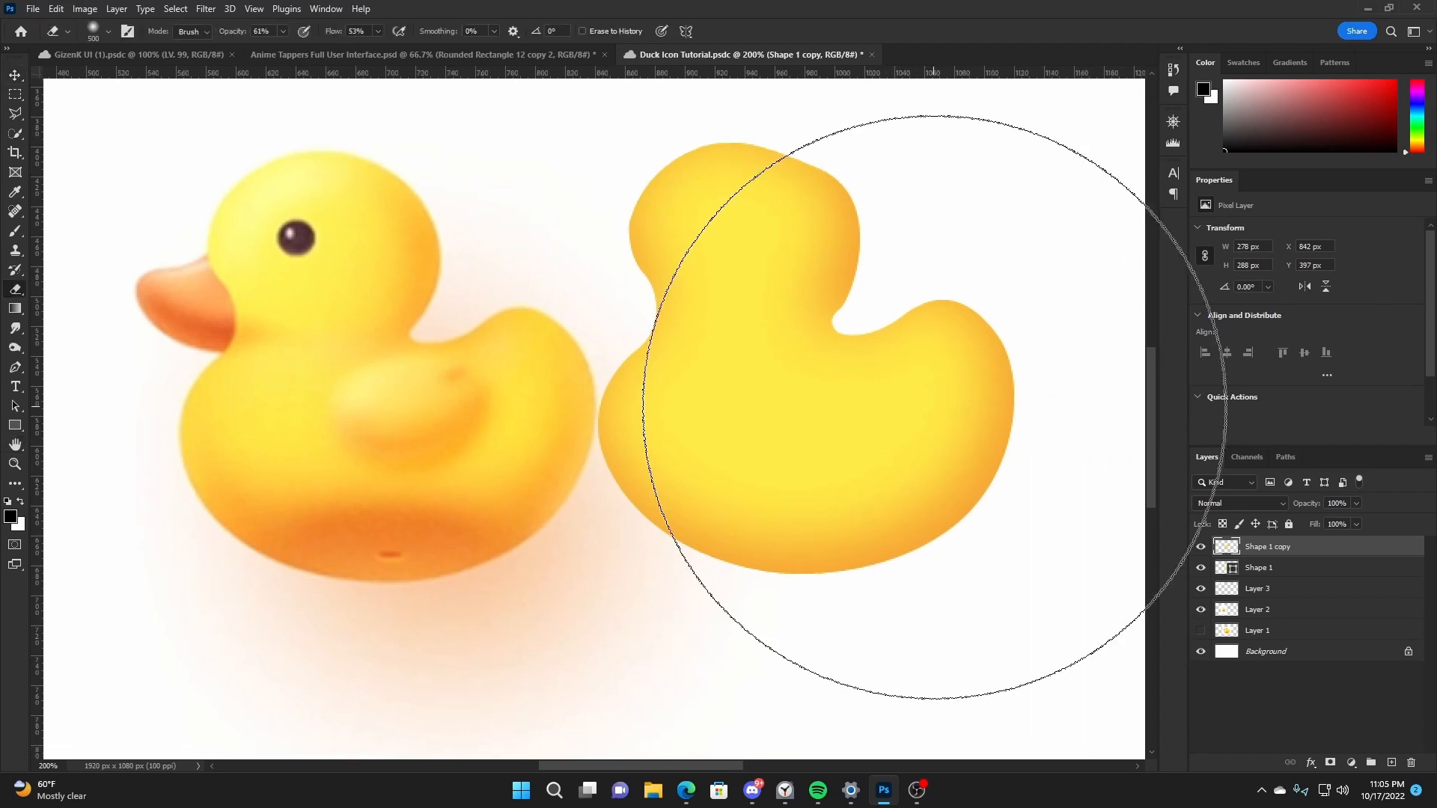
key("bracketleft")
key("bracketleft")
key("bracketleft")
key("bracketleft")
key("bracketleft")
key("bracketleft")
key("bracketleft")
key("bracketleft")
key("bracketleft")
key("bracketleft")
left_click(1201, 547)
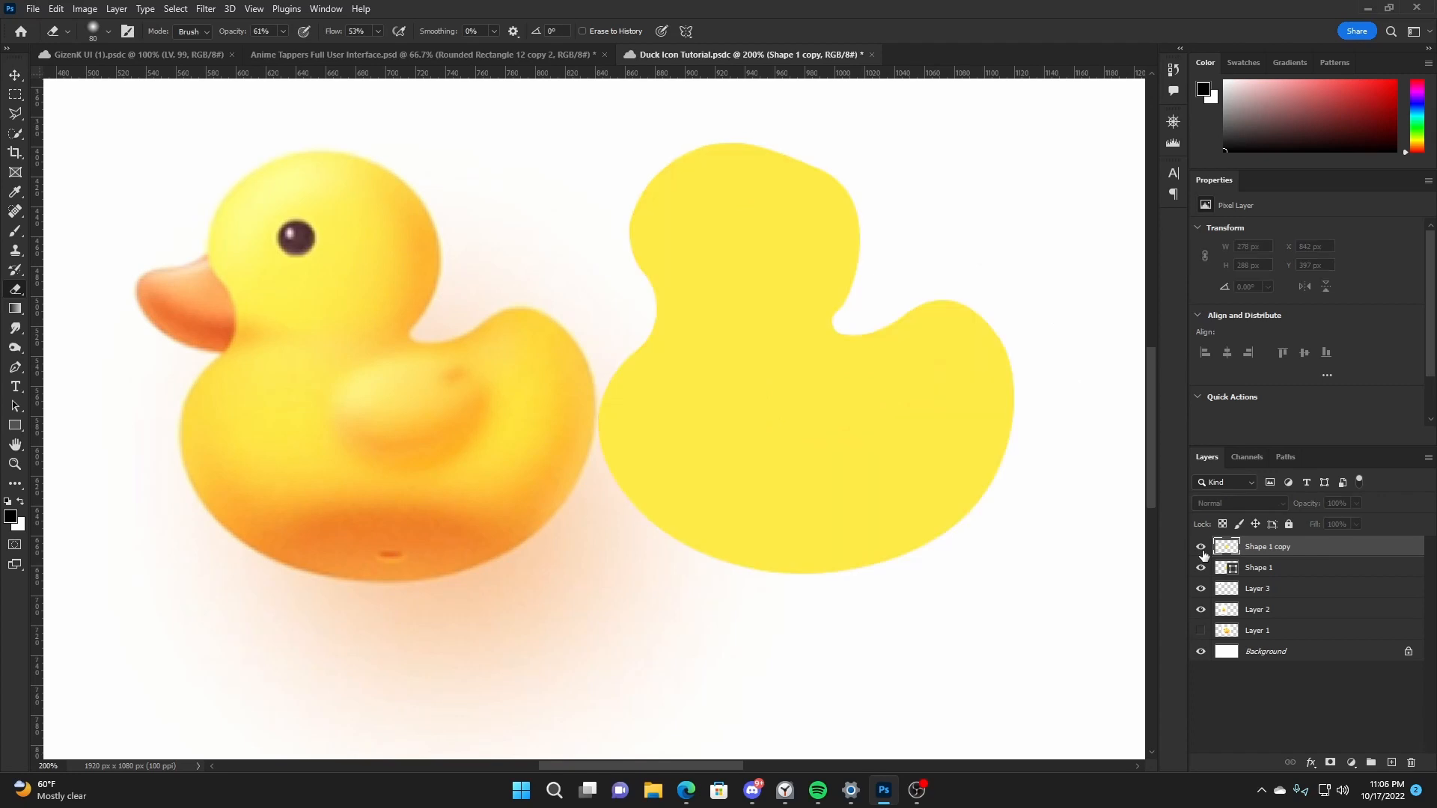
left_click(1201, 547)
left_click(1200, 547)
left_click(1201, 547)
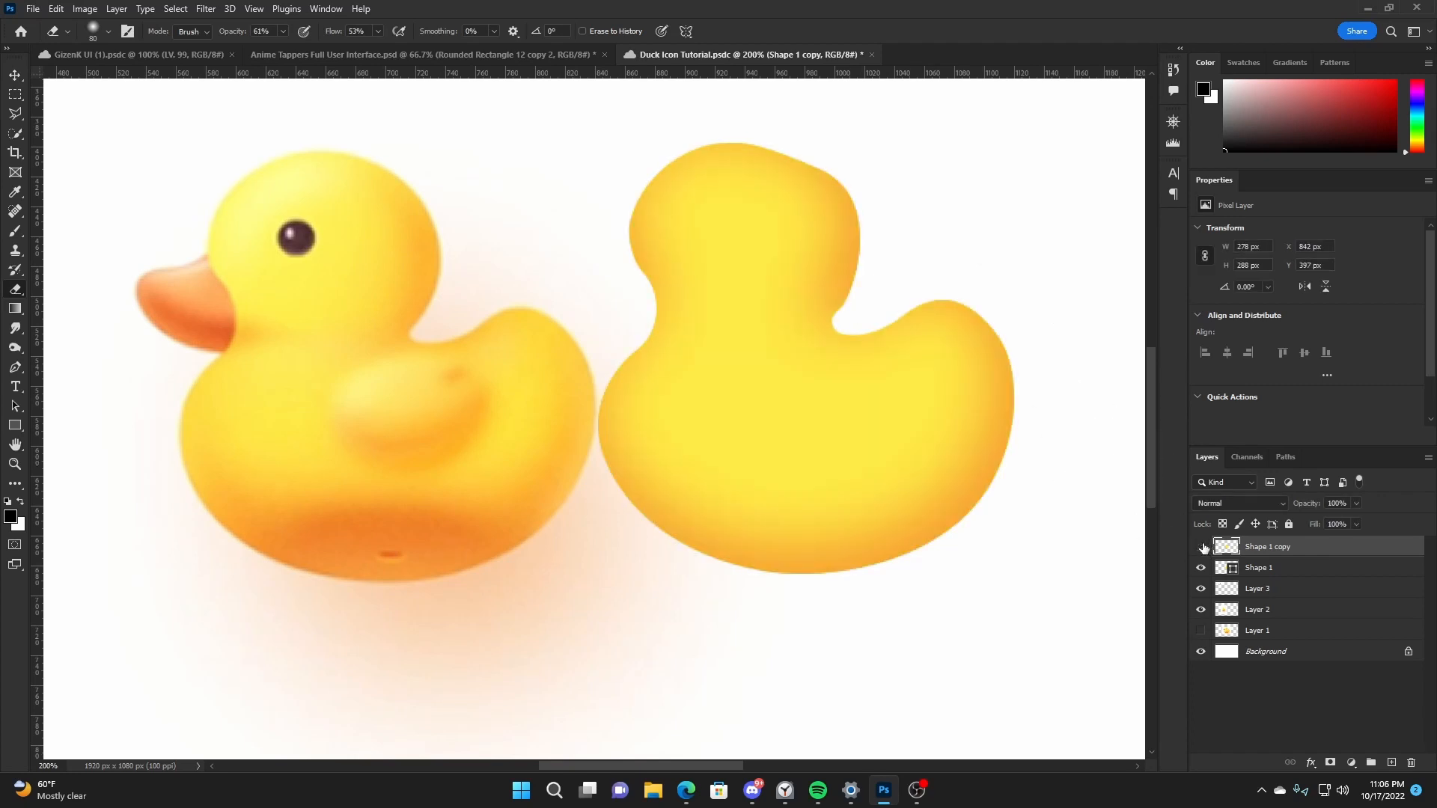
left_click(1200, 547)
left_click(1201, 547)
- Erase the orange edge shading along the head's left side and the tail with a soft 100 px eraser, and save the document
key("bracketright")
key("bracketright")
key("bracketright")
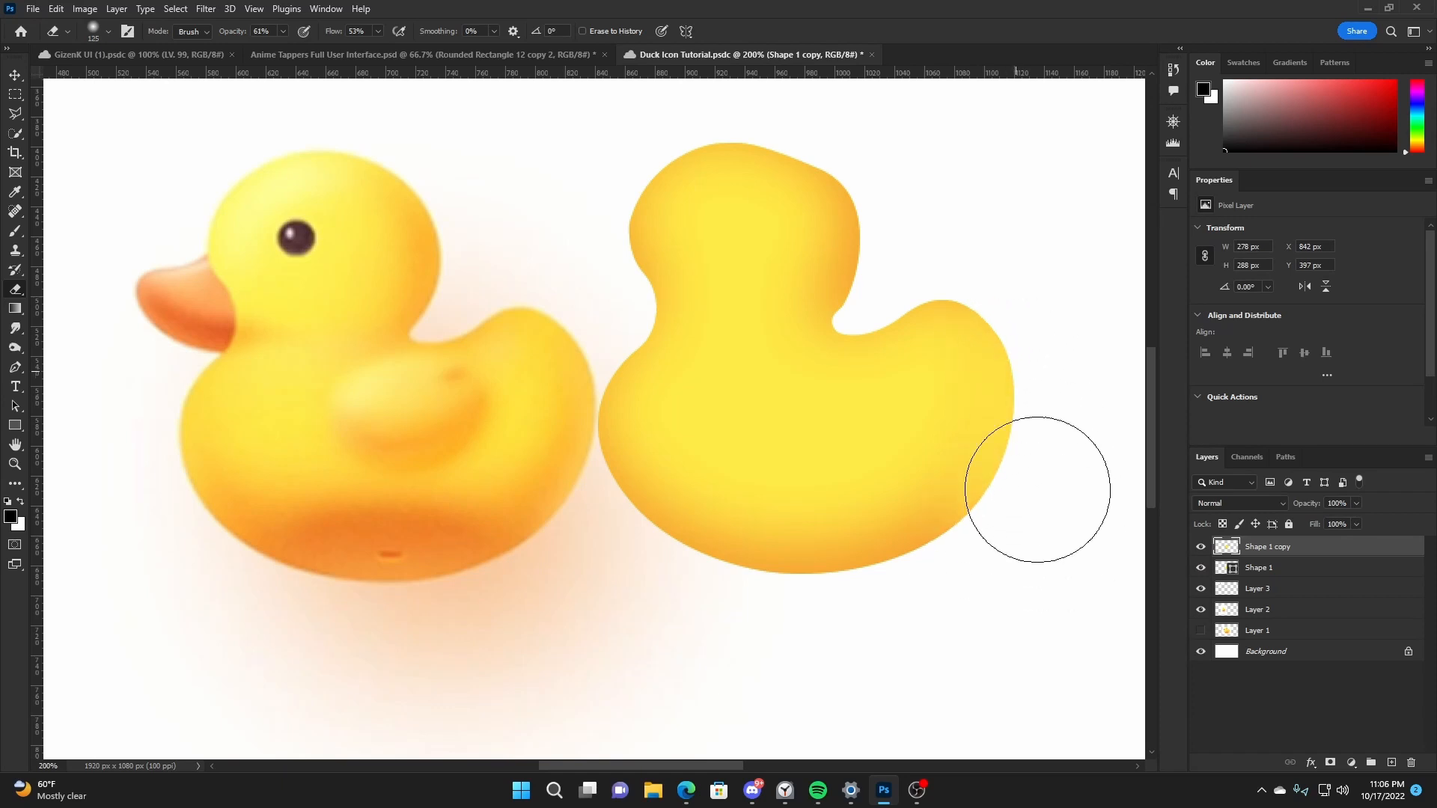
key("bracketleft")
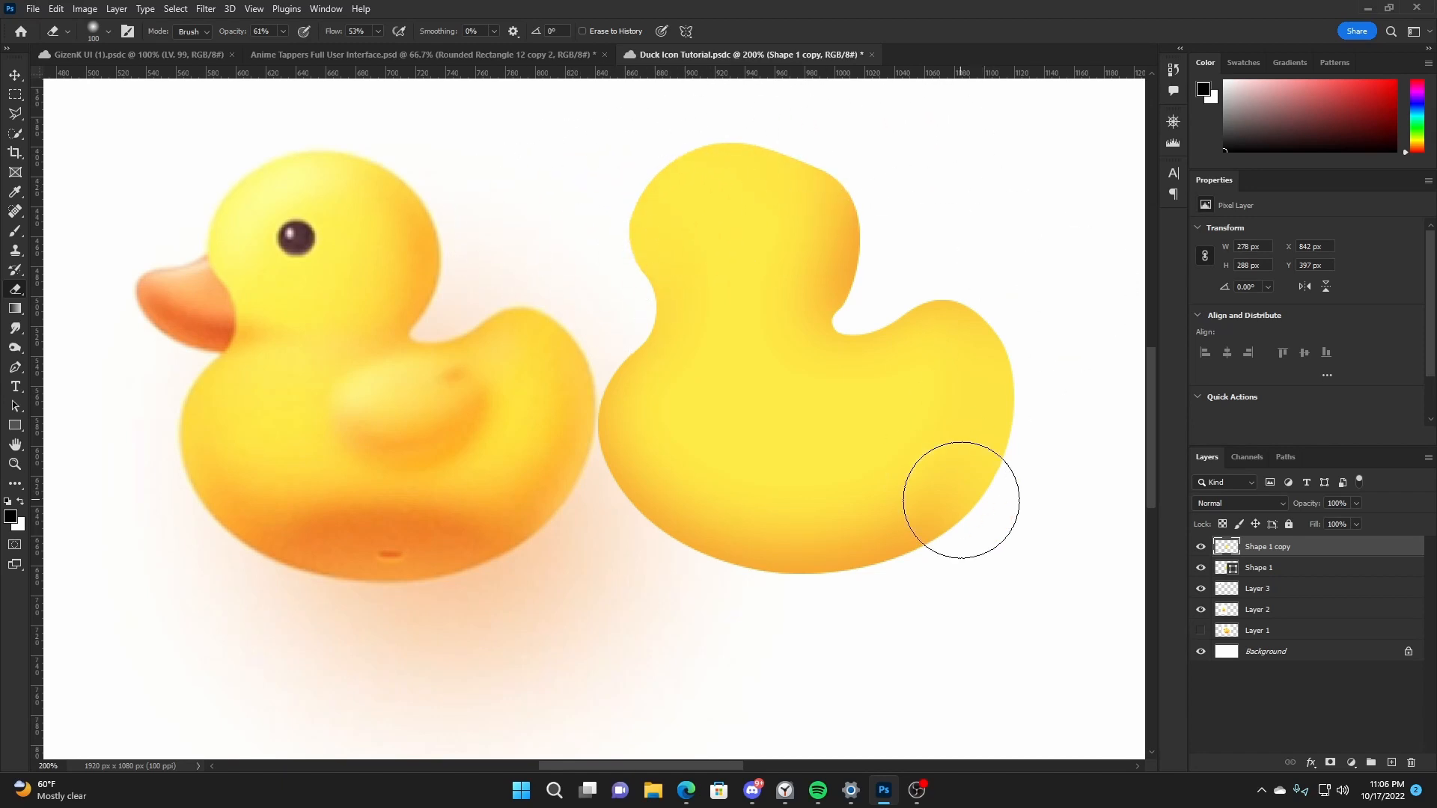
key("v")
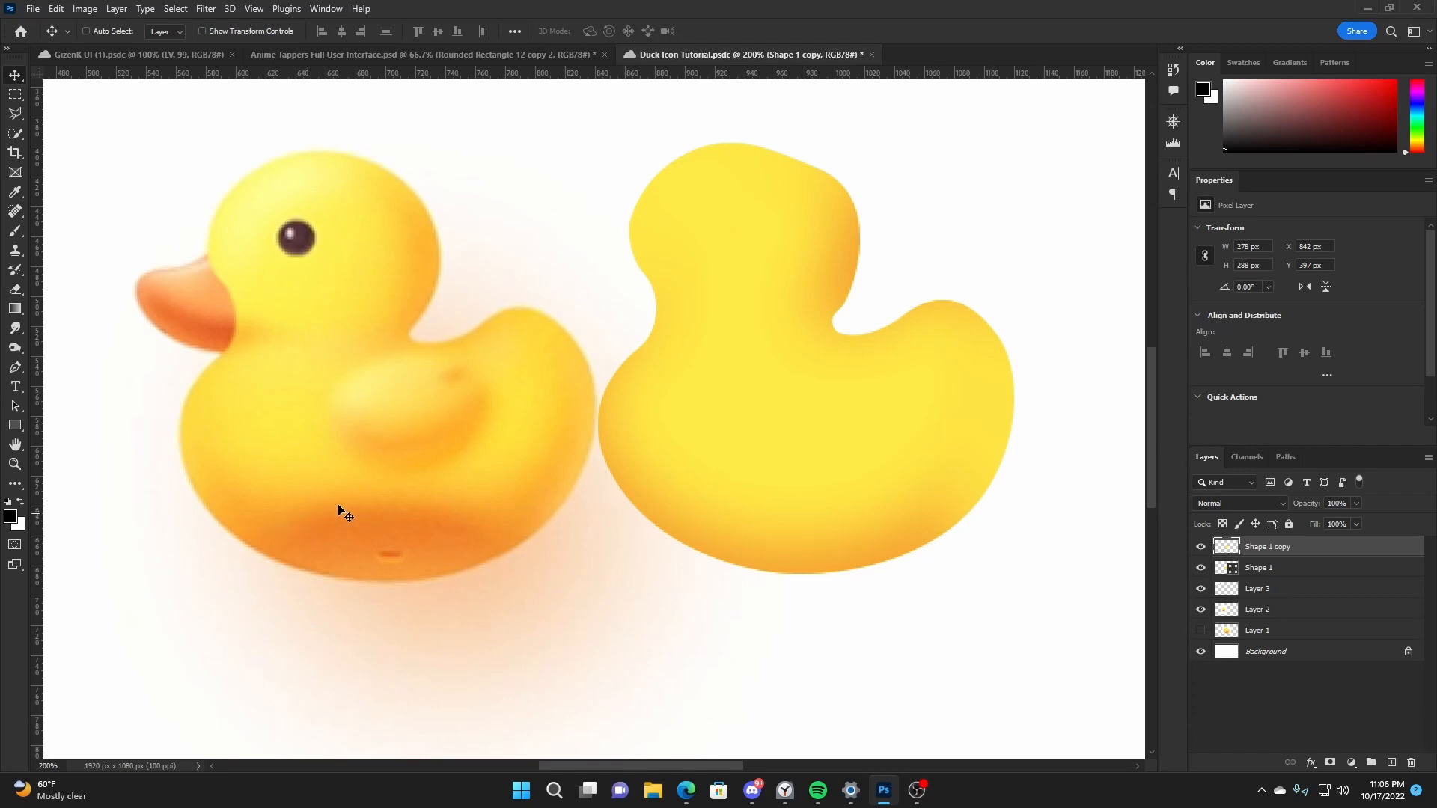
key("ctrl+s")
double_click(1202, 568)
left_click_drag(906, 449, 675, 314)
key("ctrl+z")
- Add a new layer above Shape 1 copy and clip it to that layer
left_click(1391, 762)
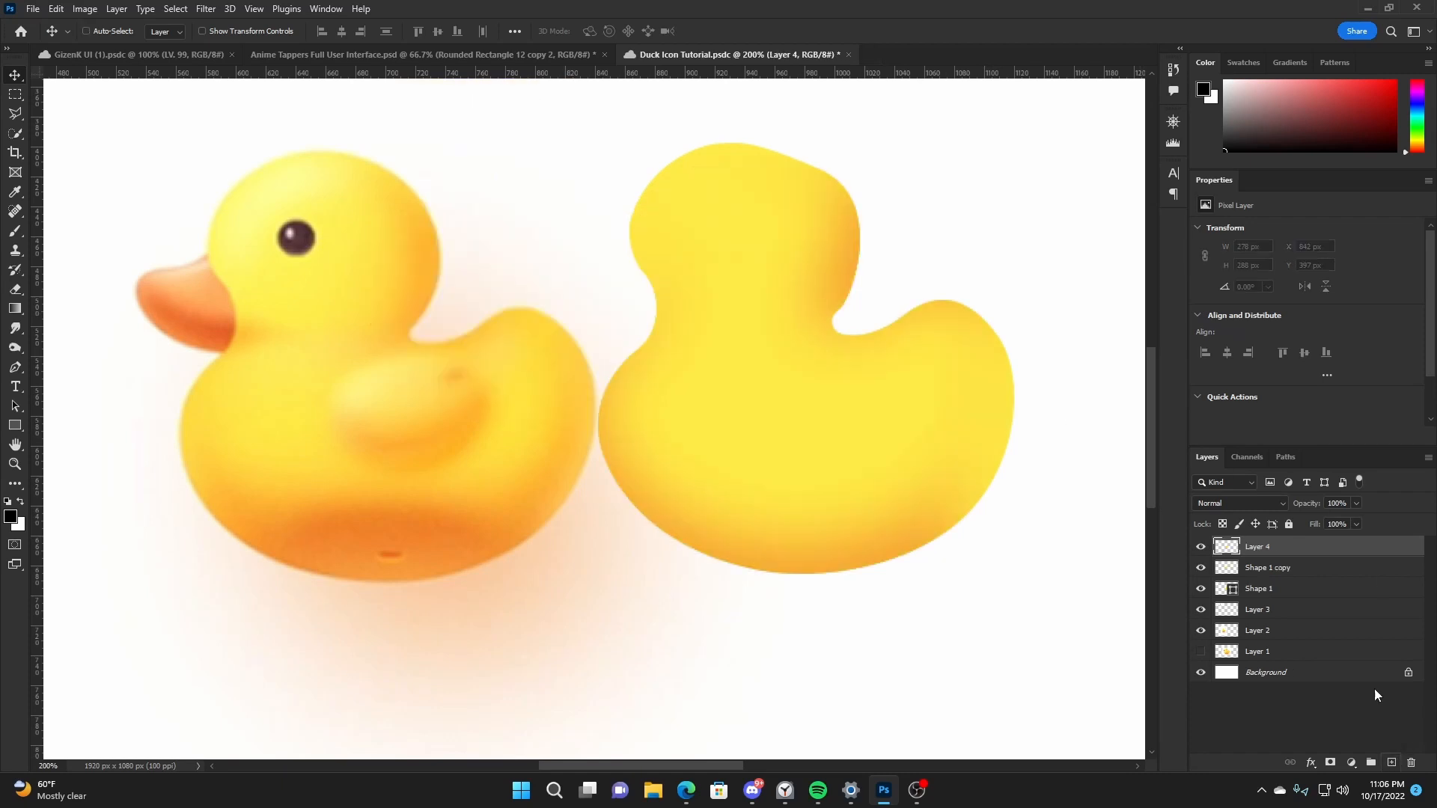
right_click(1295, 549)
left_click(1154, 427)
- Draw a 196 by 117 px ellipse in orange sampled from the reference duck's underside and move it onto the traced duck's base
left_click(15, 425)
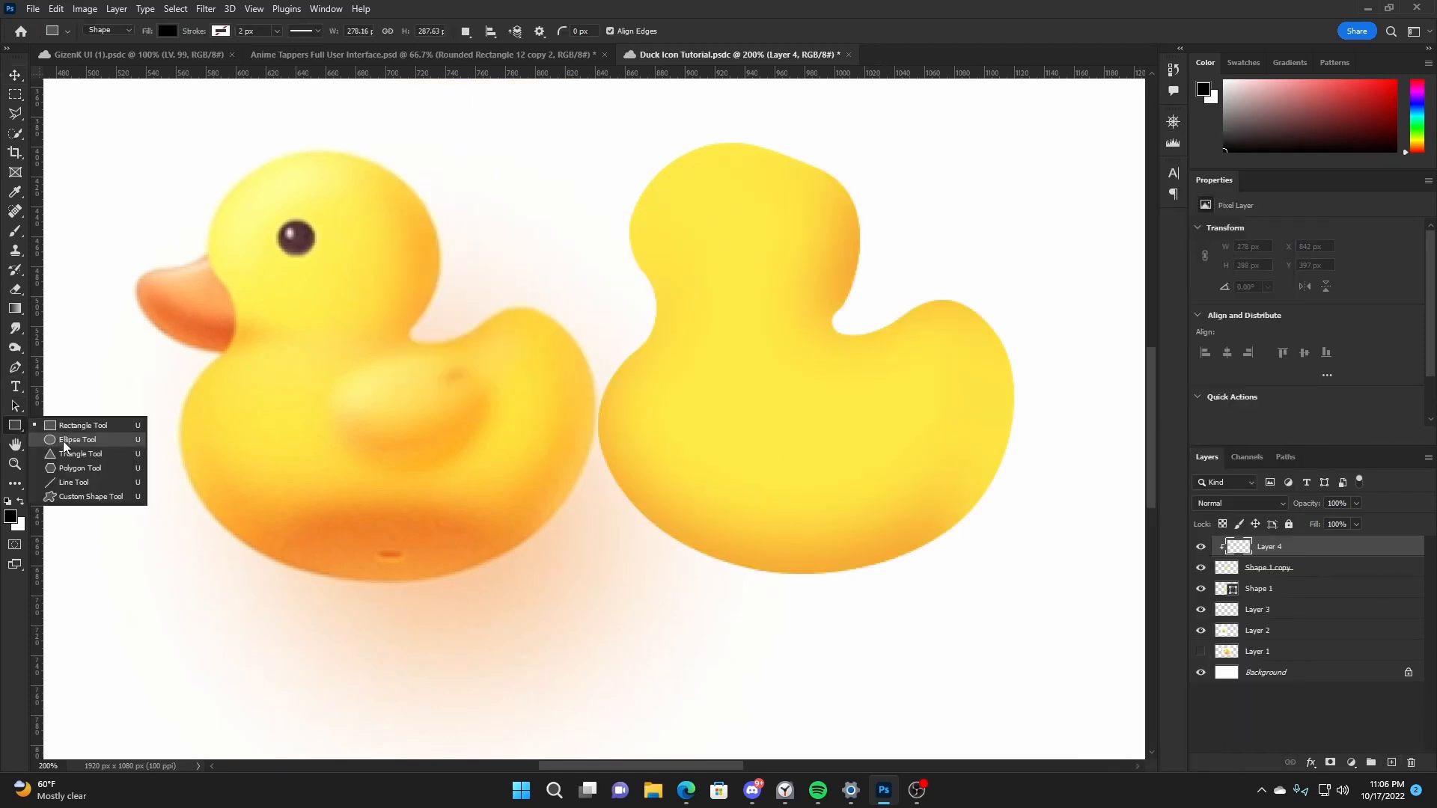
left_click(63, 442)
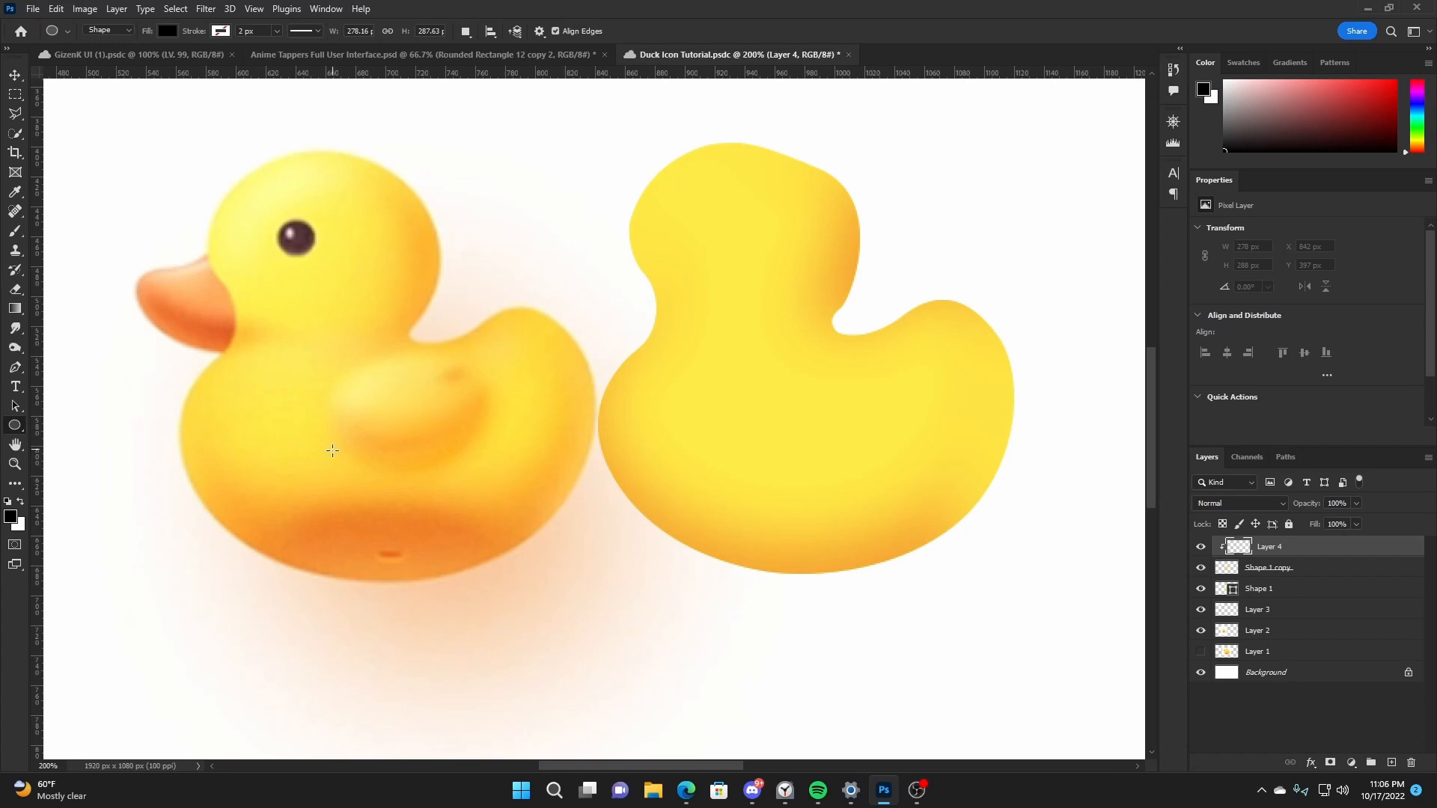
left_click(397, 524, "alt")
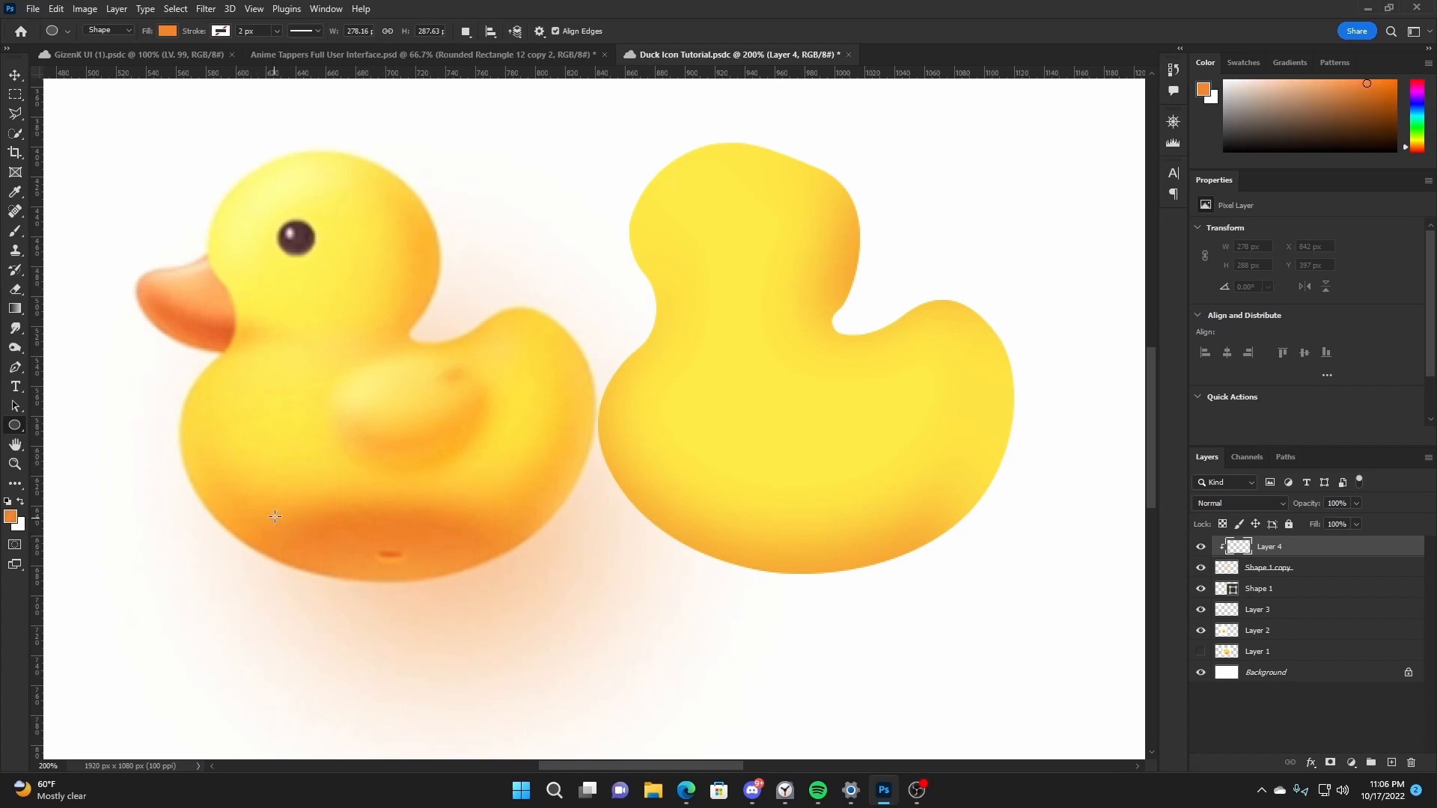
left_click_drag(230, 479, 522, 654)
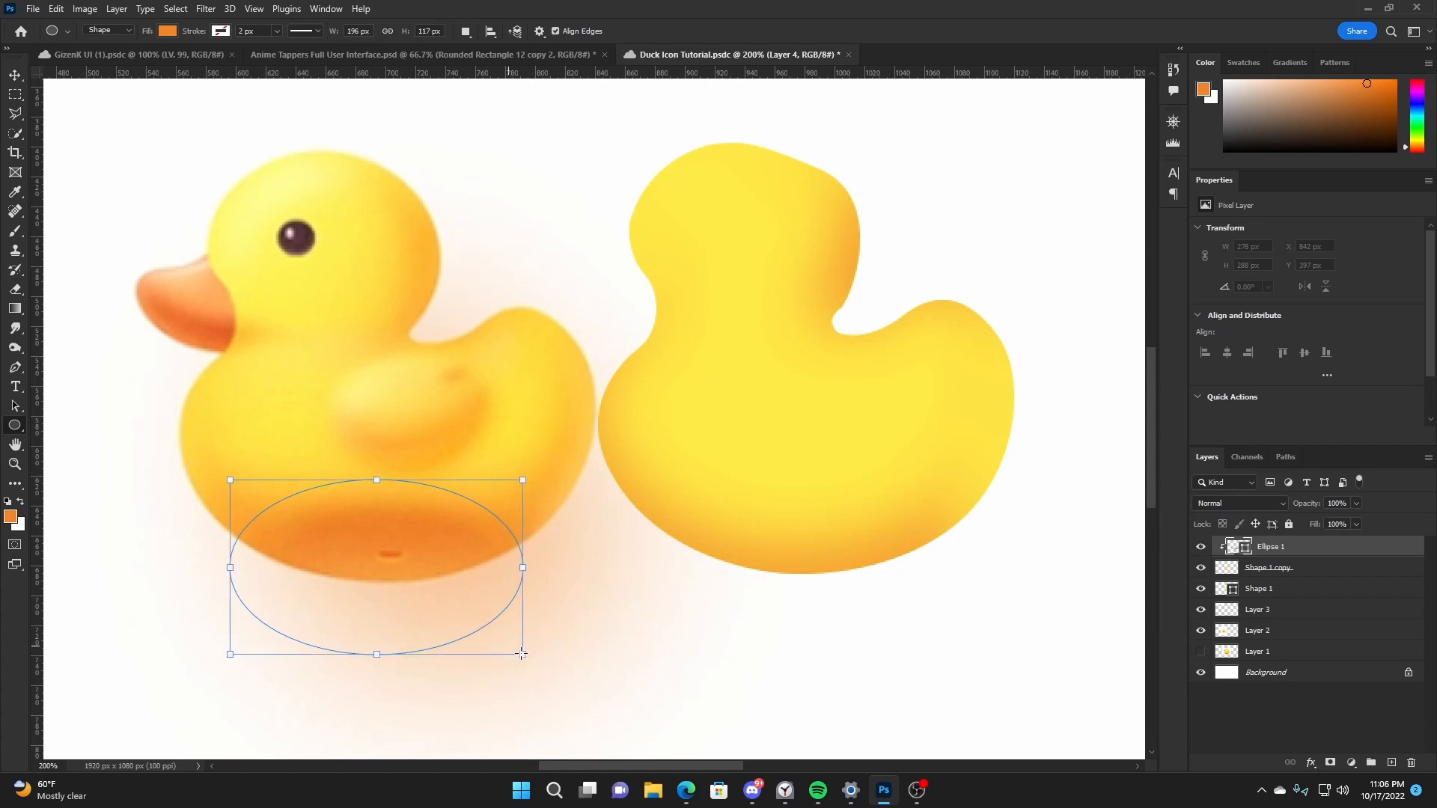
key("v")
left_click_drag(504, 593, 833, 569)
- Rasterize the orange ellipse and apply a Gaussian Blur with a 20.8 px radius
left_click(206, 8)
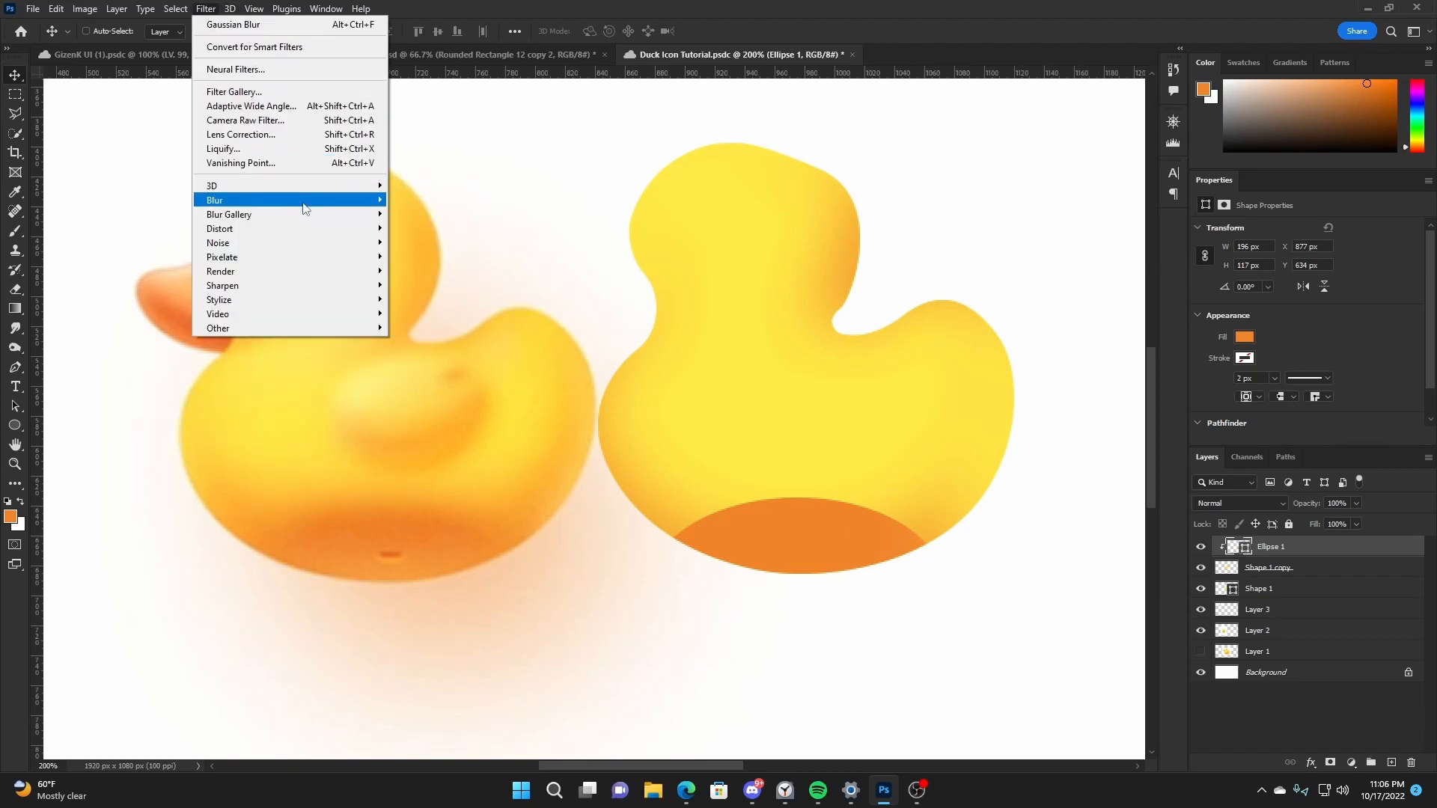
mouse_move(352, 200)
left_click(427, 256)
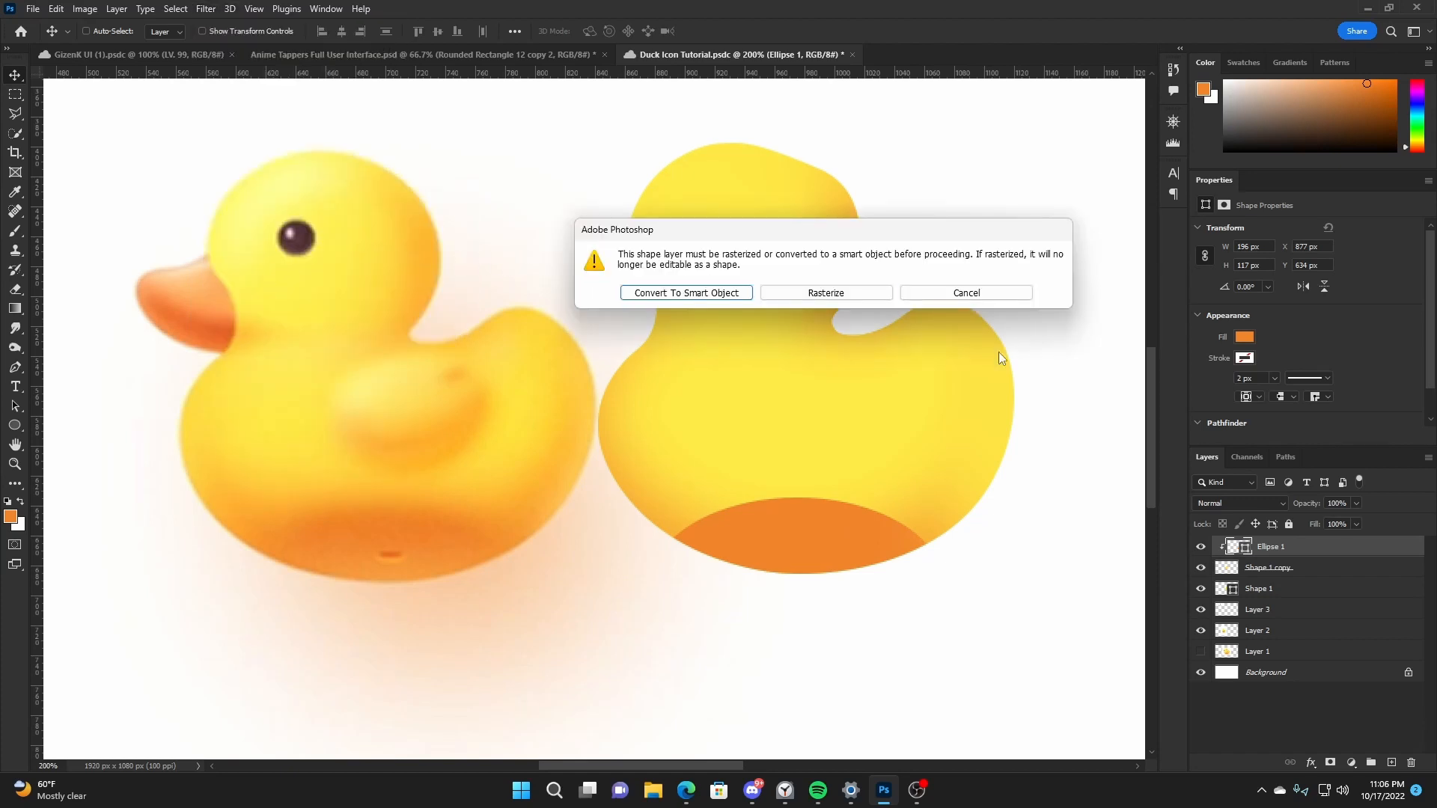
left_click(827, 293)
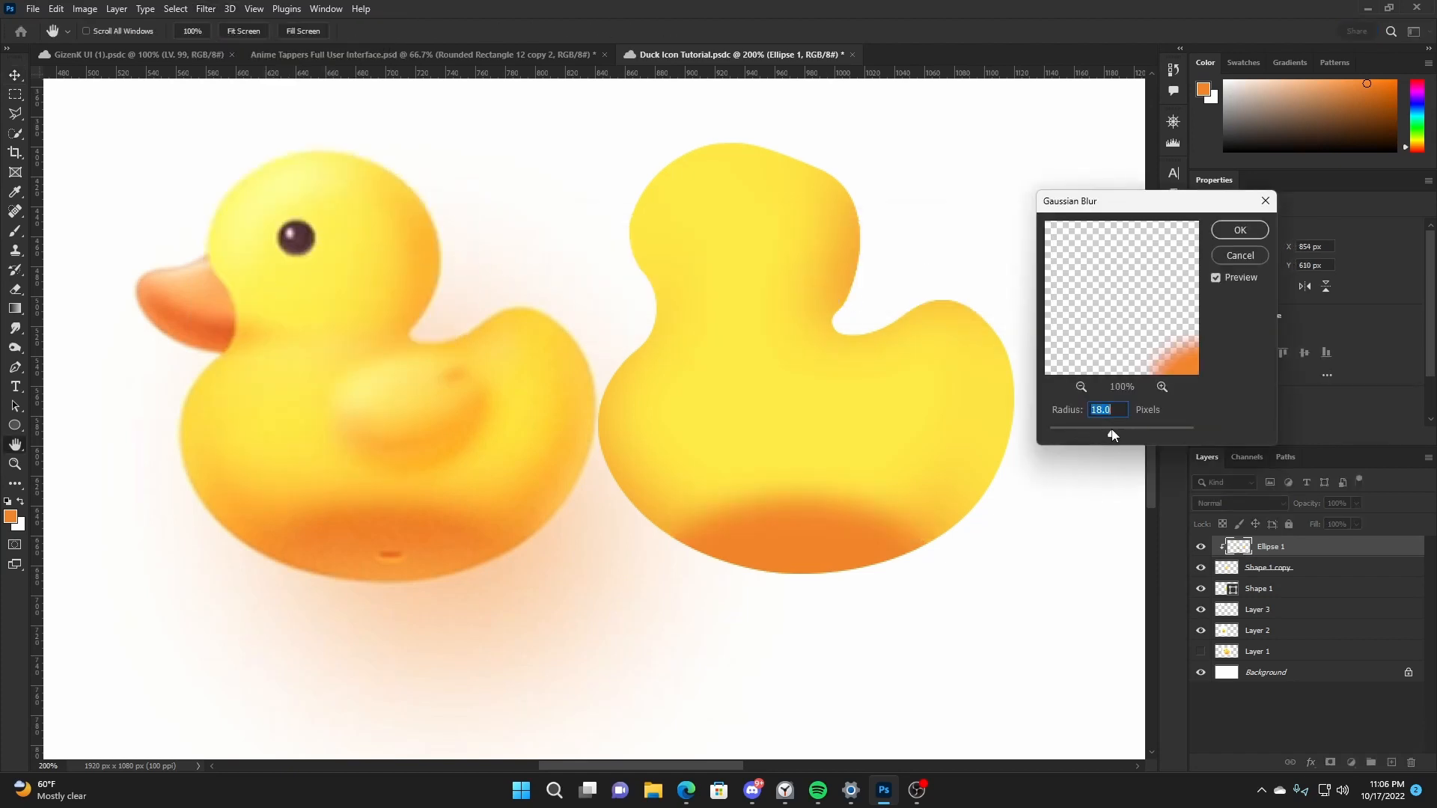
left_click_drag(1113, 435, 1115, 435)
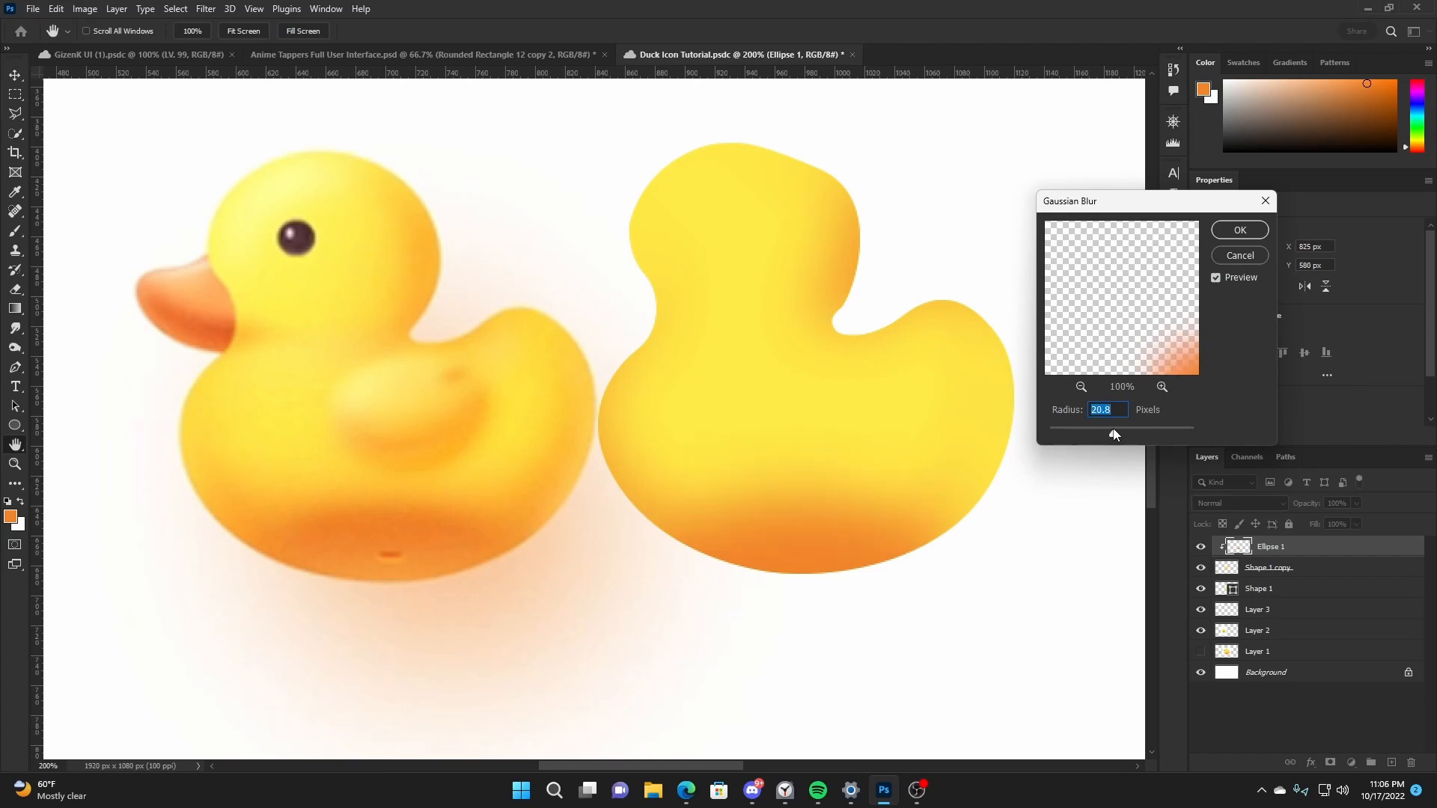
left_click(1239, 232)
- Move the blurred ellipse up about 8 px and save the document
left_click_drag(941, 506, 943, 487)
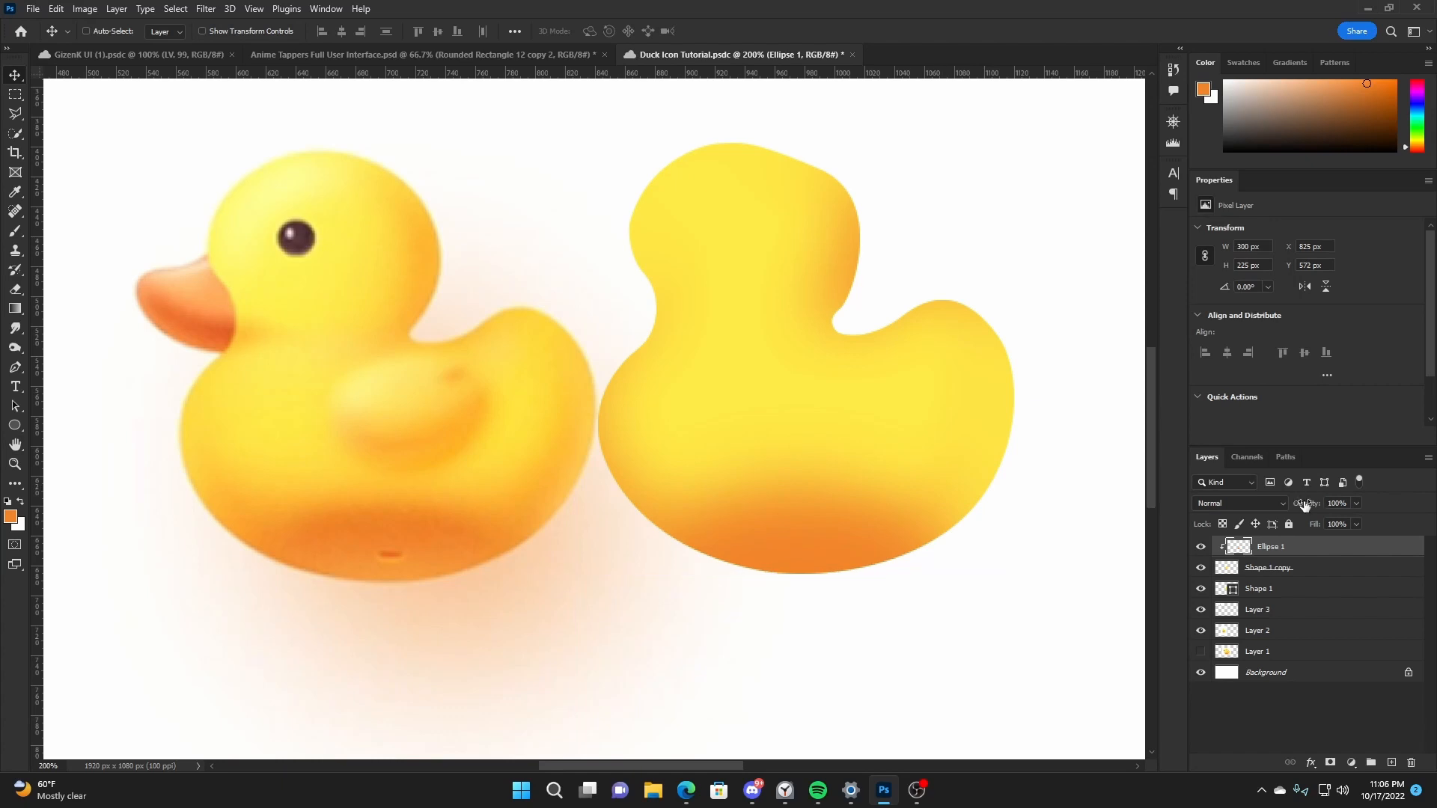
left_click_drag(1305, 504, 1299, 506)
key("ctrl+s")
- Add a new layer above Ellipse 1 and make it a clipping mask
left_click(1391, 761)
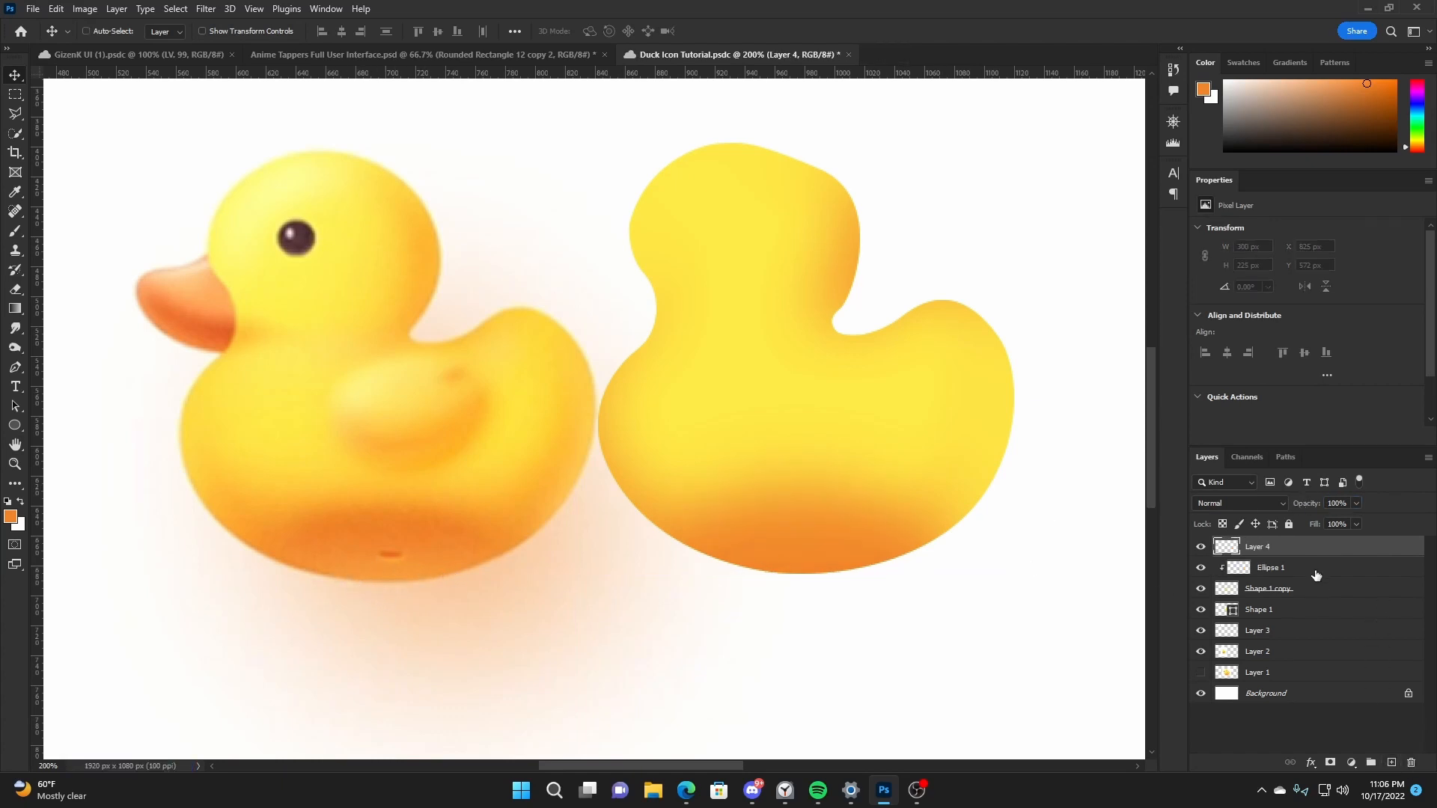
right_click(1336, 562)
left_click(1217, 426)
- Paint a soft white highlight about 215 px wide along the traced duck's bottom edge with the Brush tool
key("b")
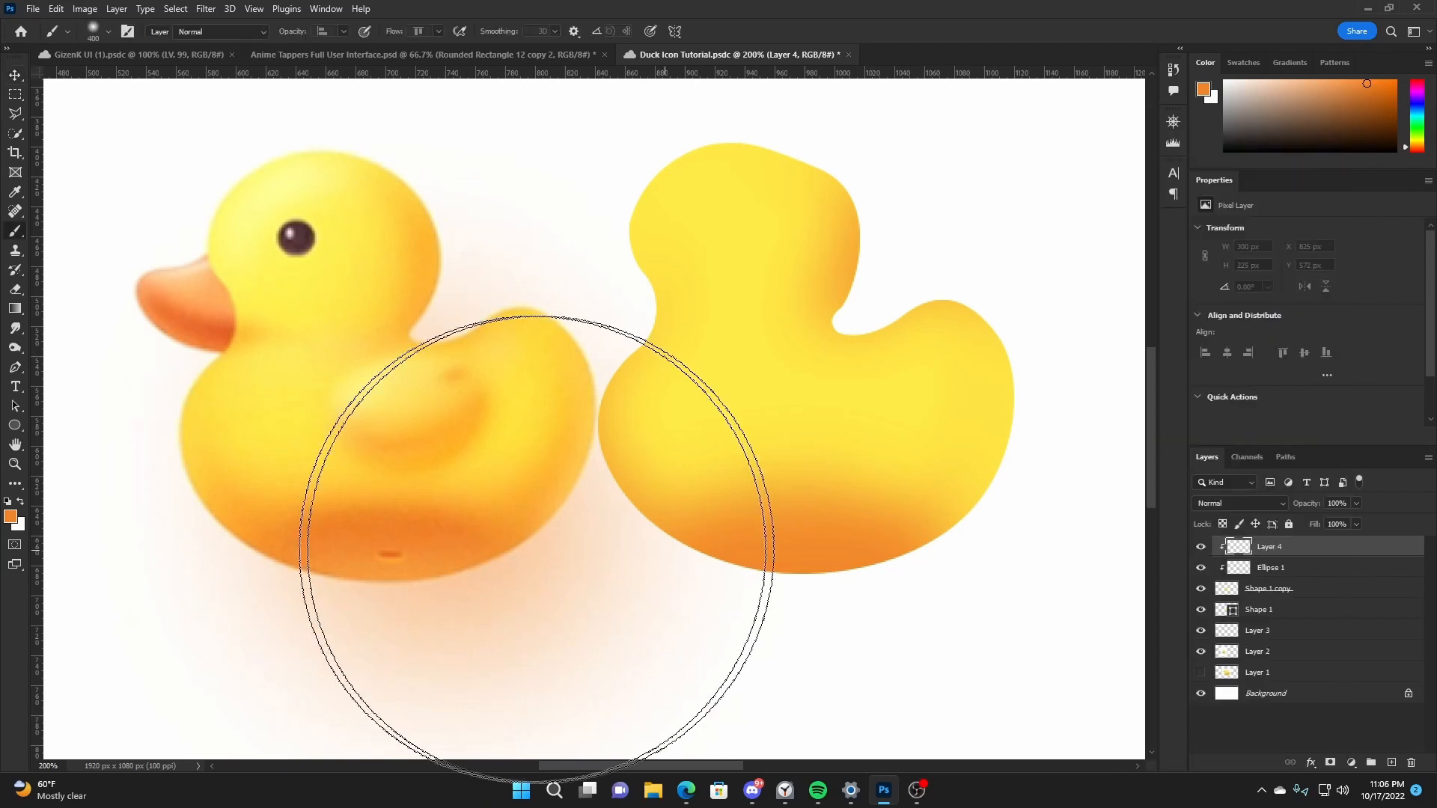
key("bracketleft")
key("bracketleft")
key("bracketleft")
key("bracketleft")
key("bracketleft")
key("bracketleft")
key("bracketleft")
key("bracketleft")
key("bracketleft")
key("bracketleft")
key("bracketleft")
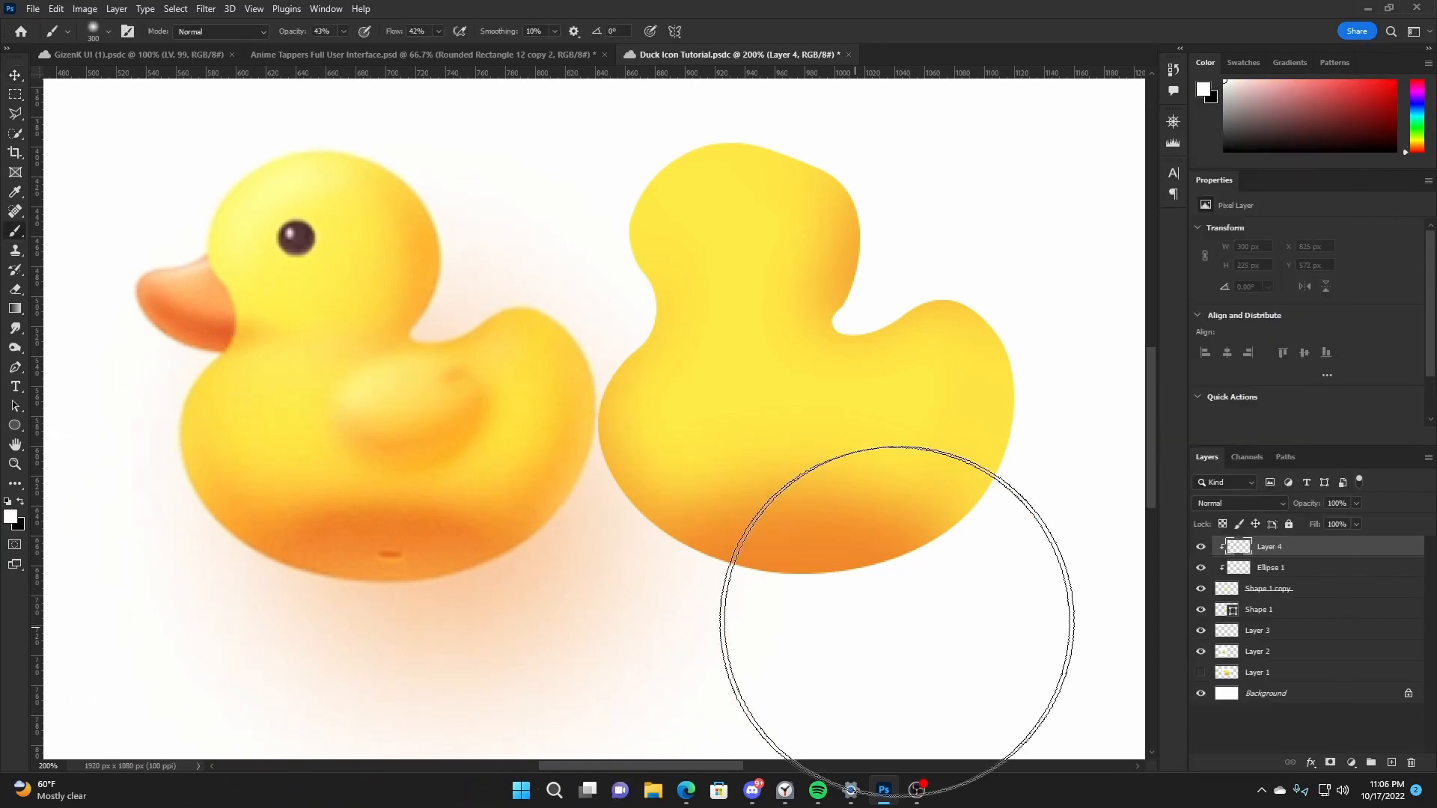
key("bracketright")
key("bracketright")
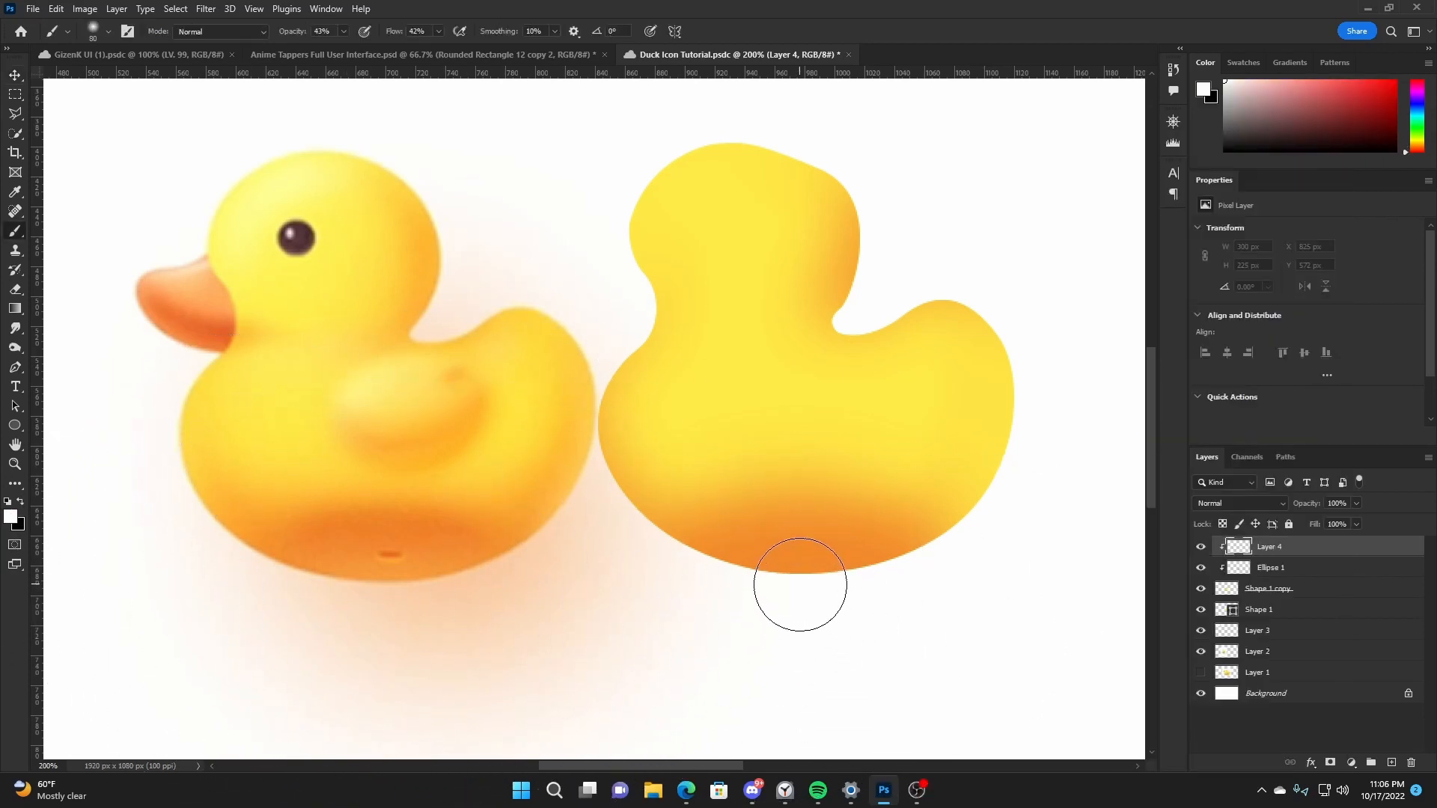
mouse_move(816, 597)
left_mouse_down()
mouse_move(771, 596)
mouse_move(872, 586)
mouse_move(734, 584)
mouse_move(900, 579)
mouse_move(851, 546)
left_mouse_up()
key("v")
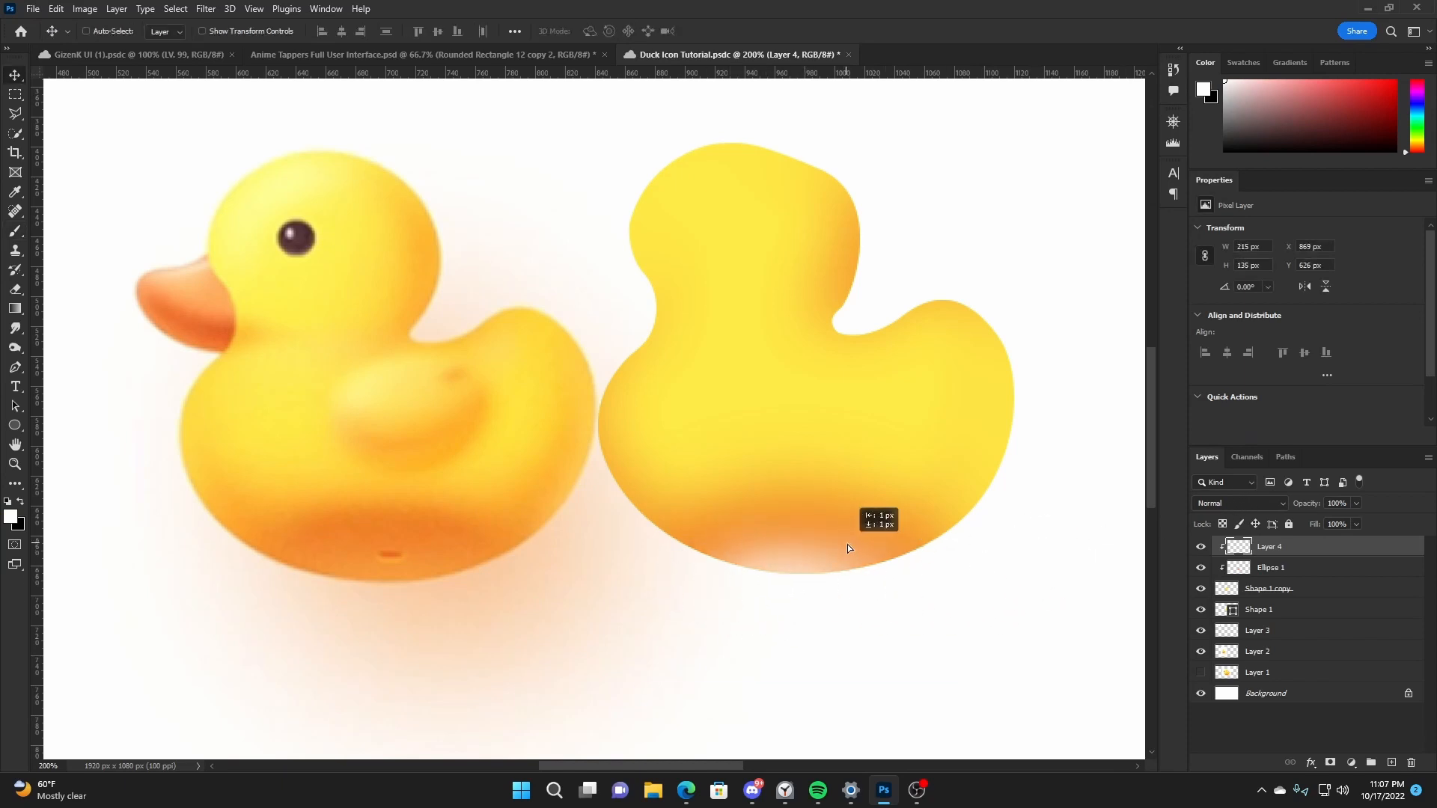
- Set the highlight layer to Overlay at 64% opacity, fine-tune its position at the duck's base and save
left_click(1239, 503)
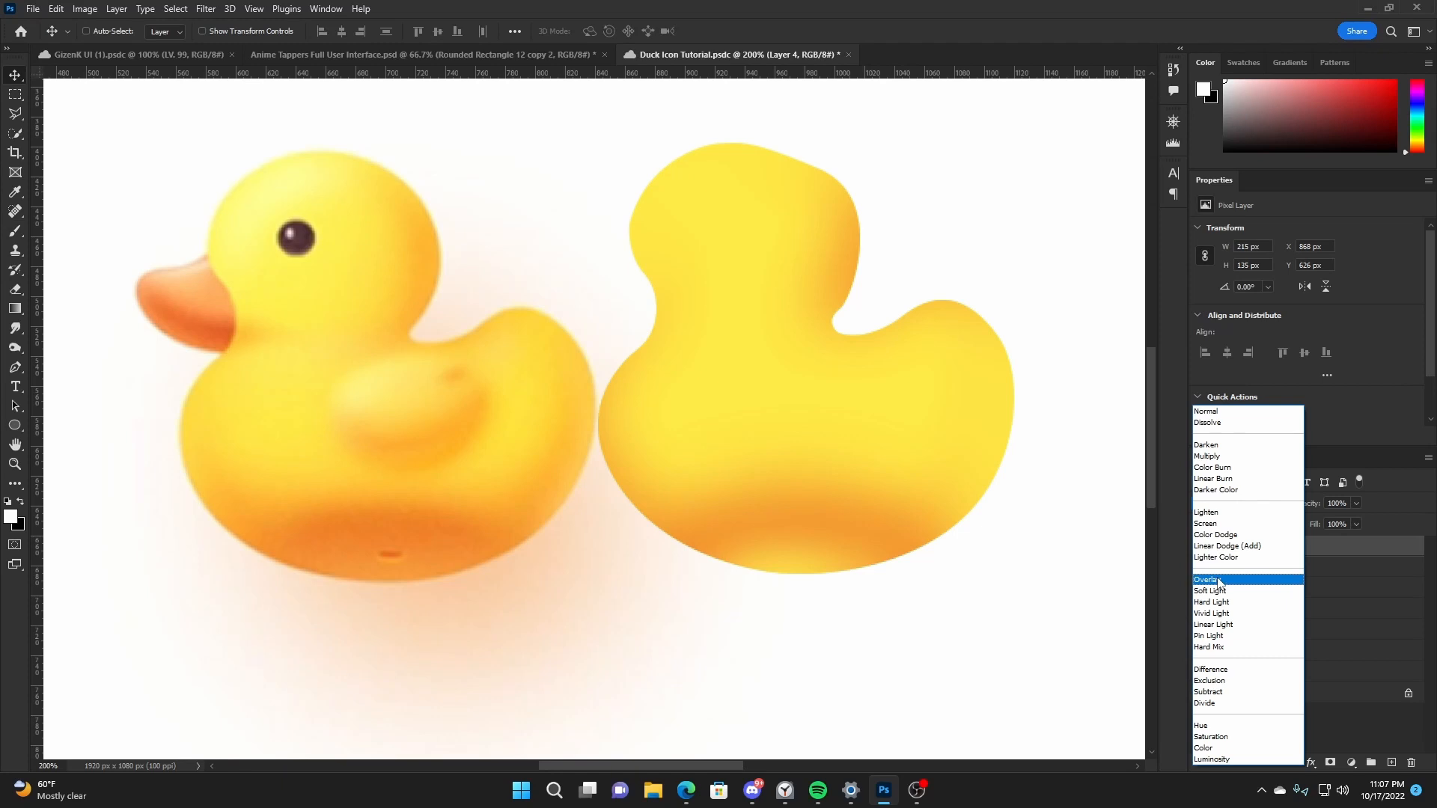
left_click(1218, 580)
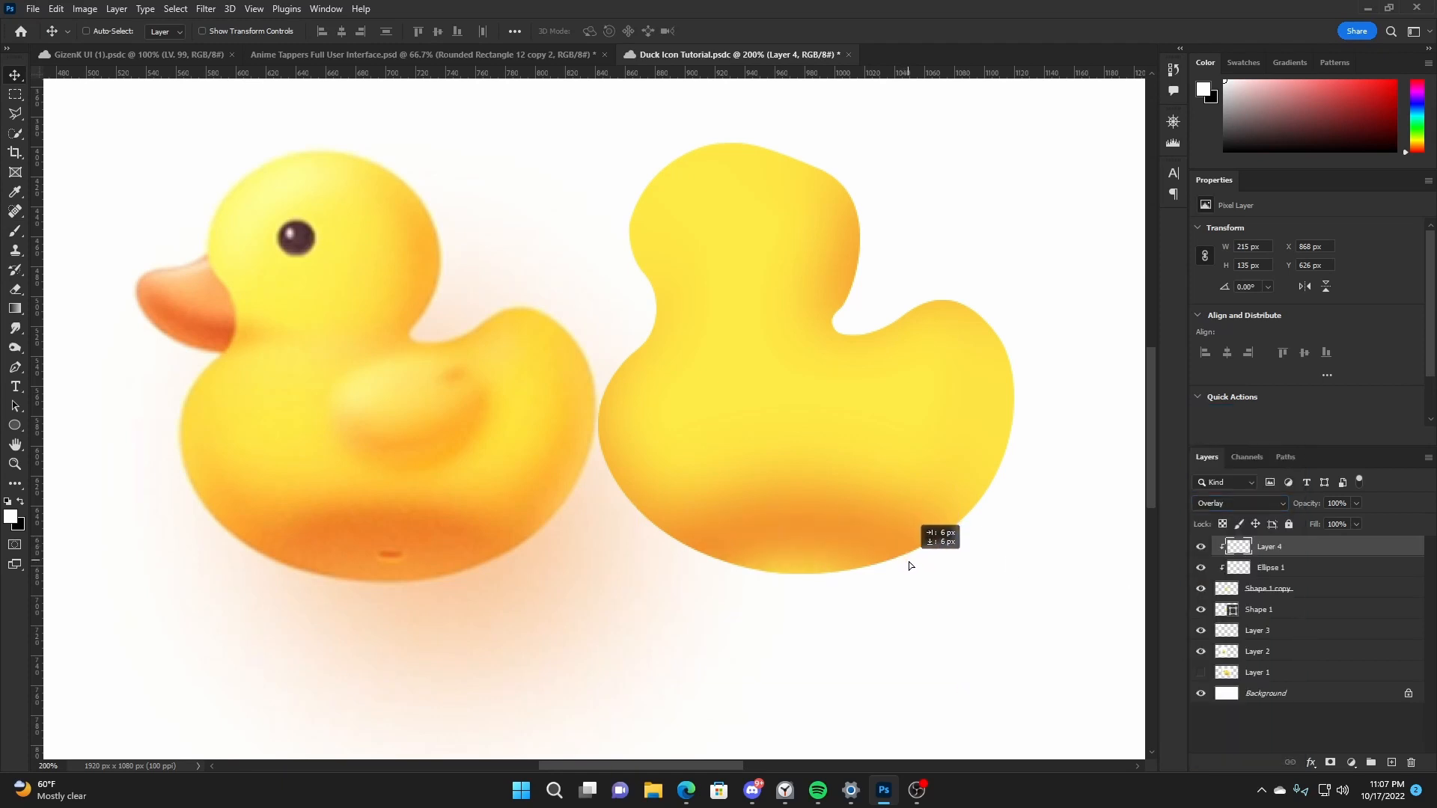
left_click_drag(908, 561, 919, 545)
left_click_drag(1310, 510, 1284, 509)
left_click_drag(955, 537, 952, 549)
key("ctrl+s")
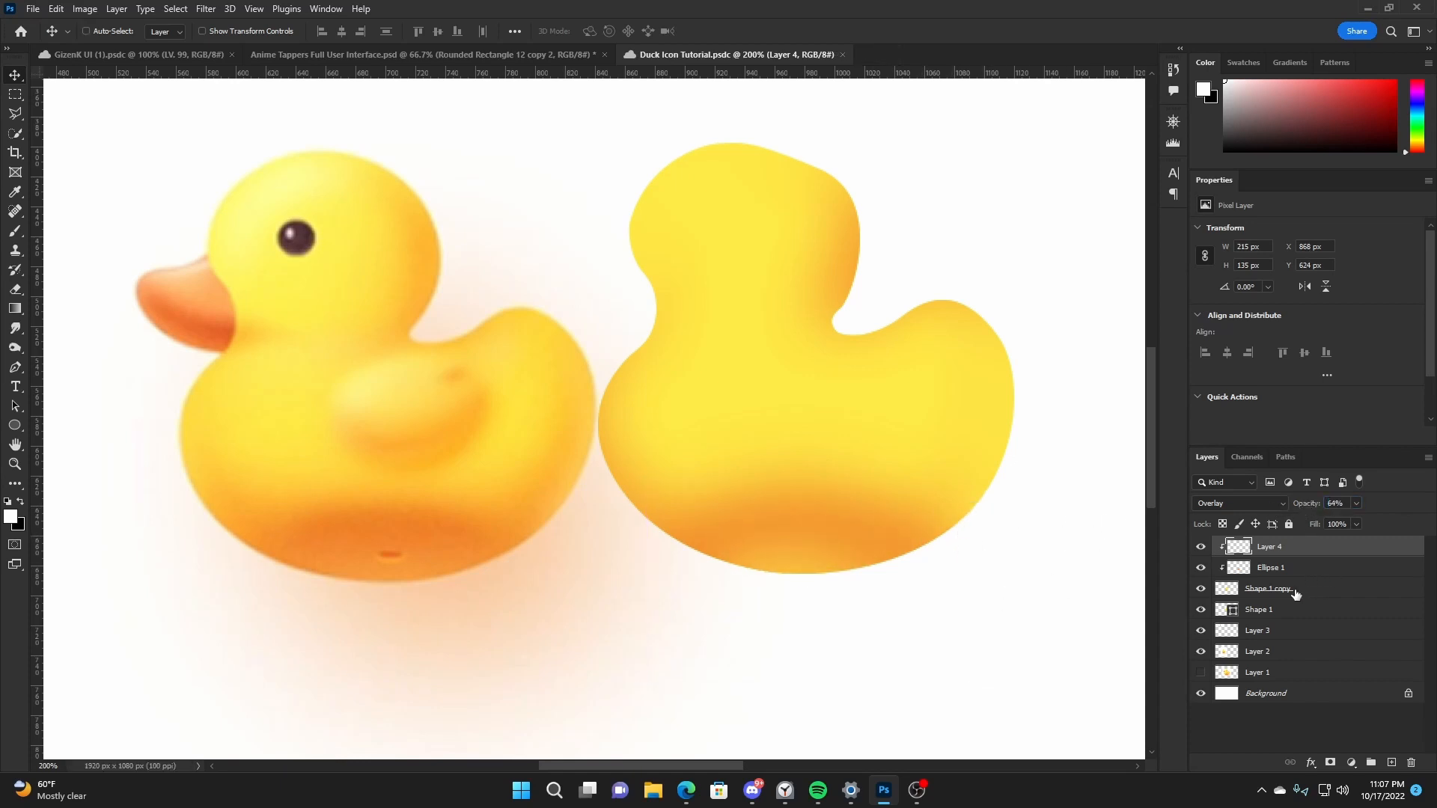
- Group the layers from Shape 1 up to Layer 4 and duplicate the group
left_click(1199, 589)
left_click(1315, 593)
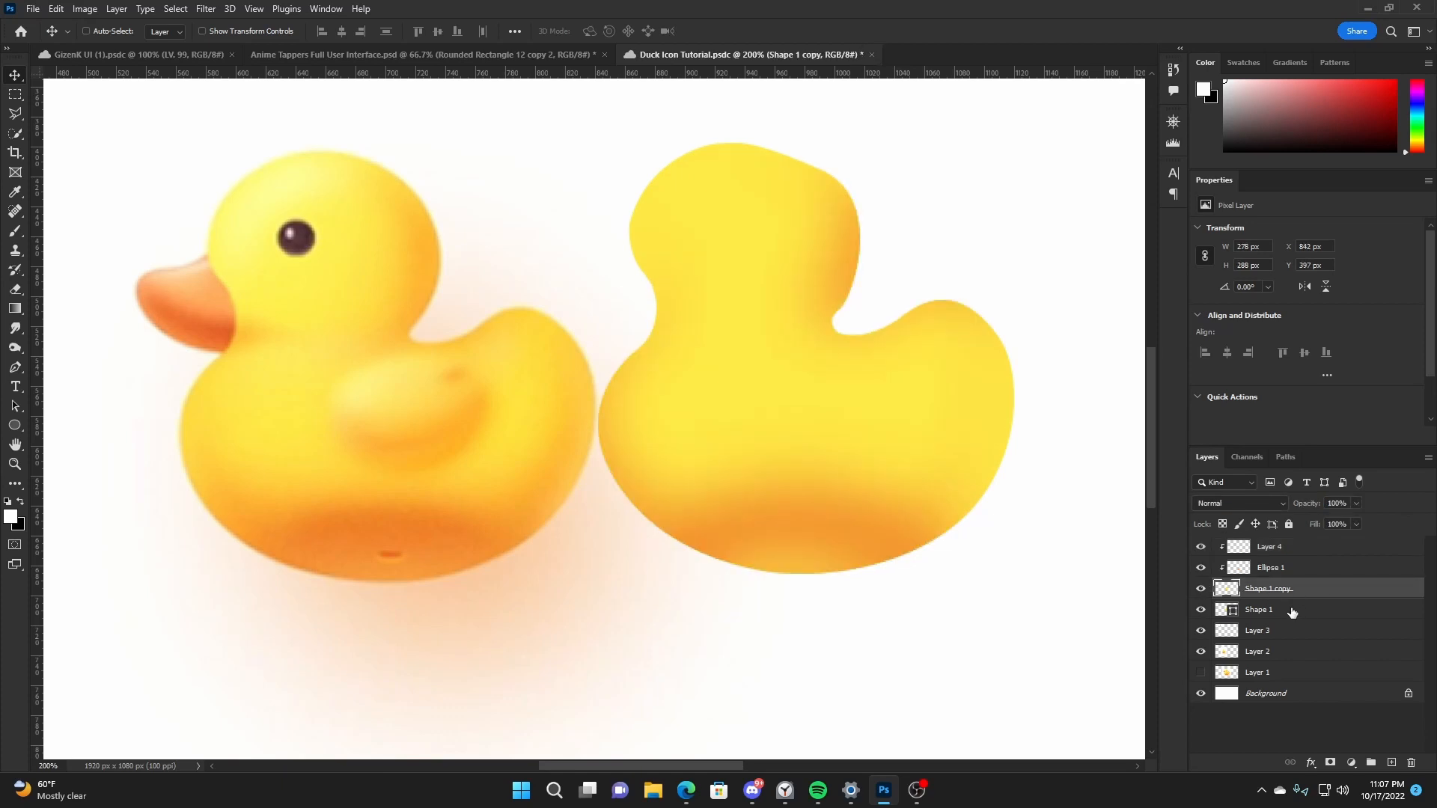
left_click(1297, 612, "ctrl")
left_click(1281, 557, "shift")
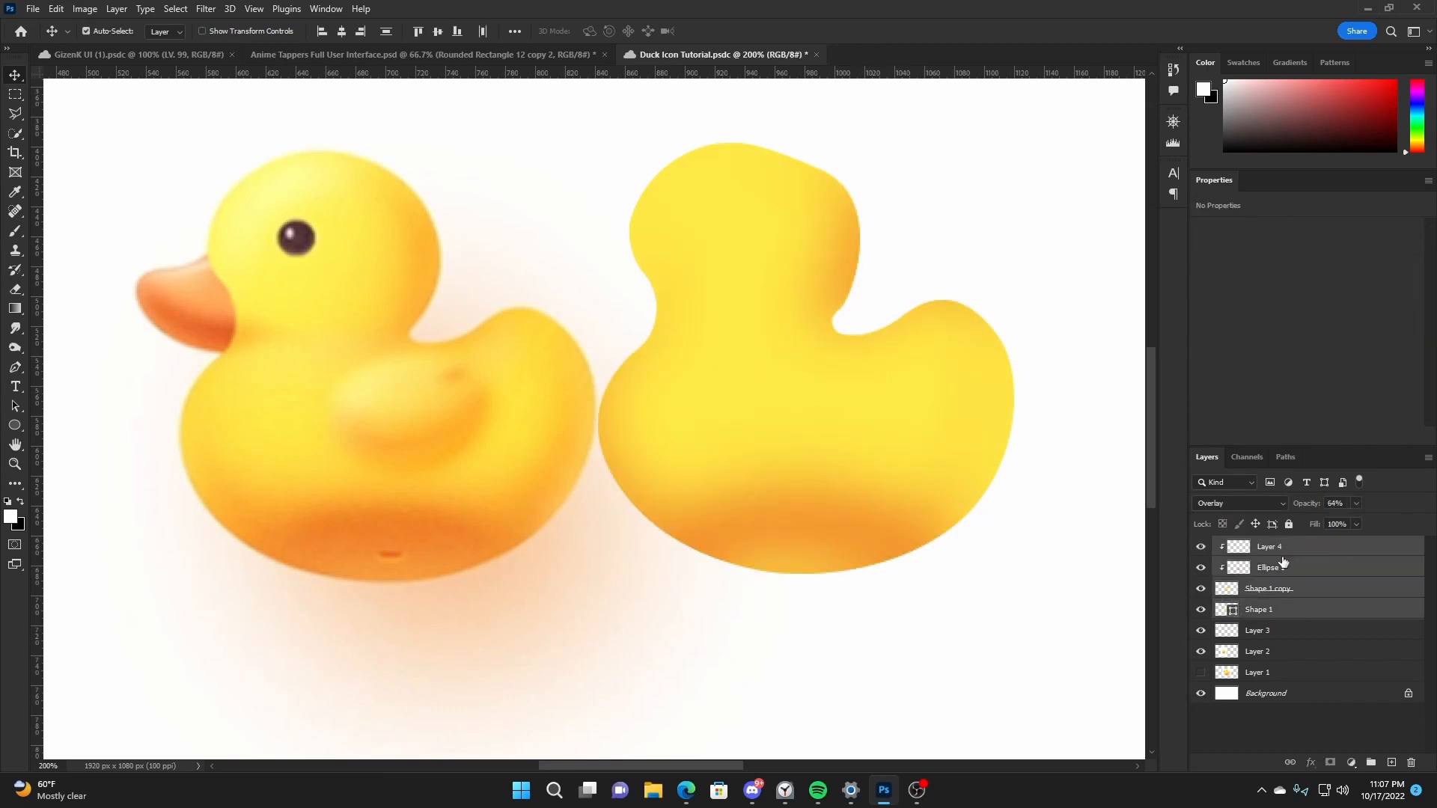
left_click(1264, 610)
left_click(1200, 651)
left_click(1200, 651)
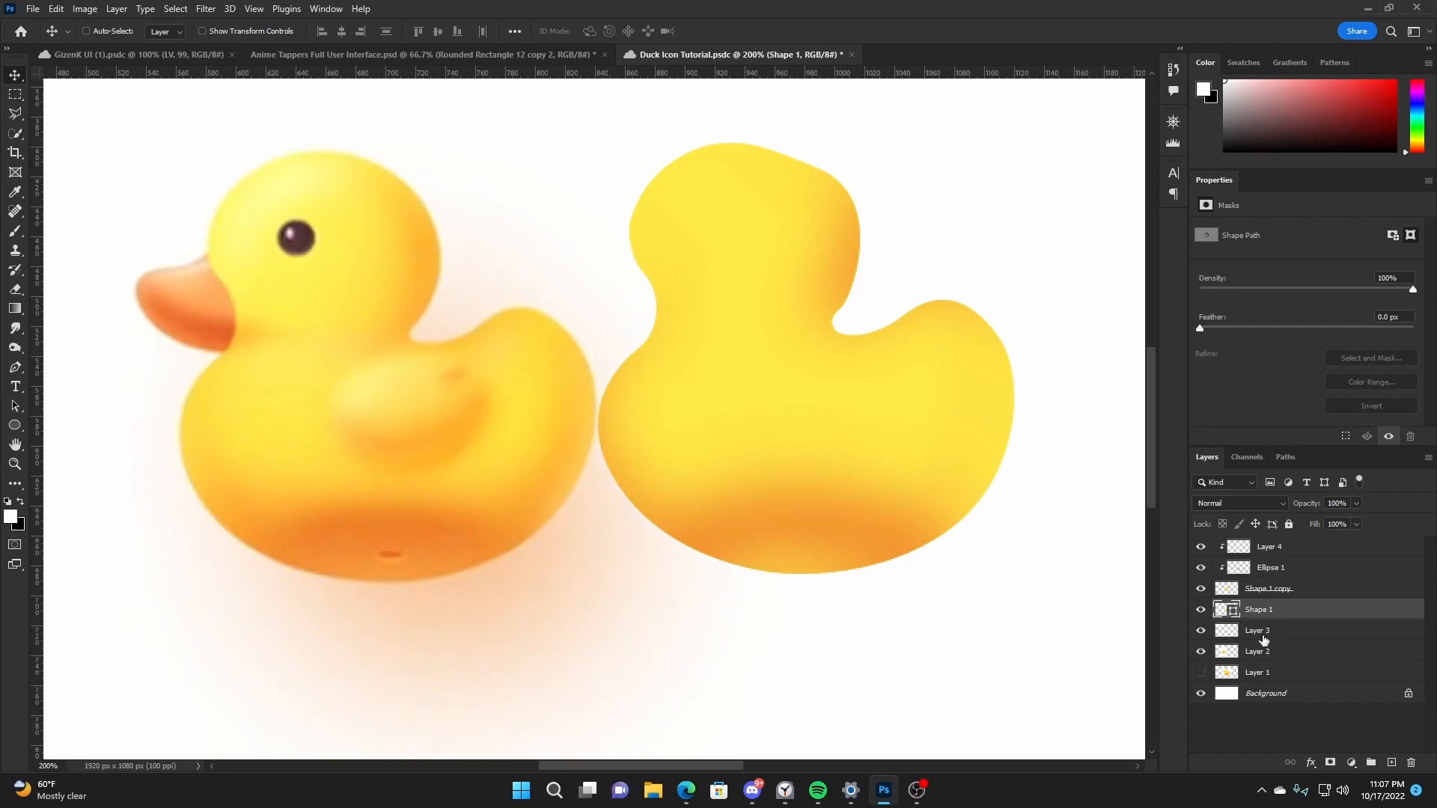
left_click(1309, 554, "shift")
key("ctrl+g")
key("ctrl+j")
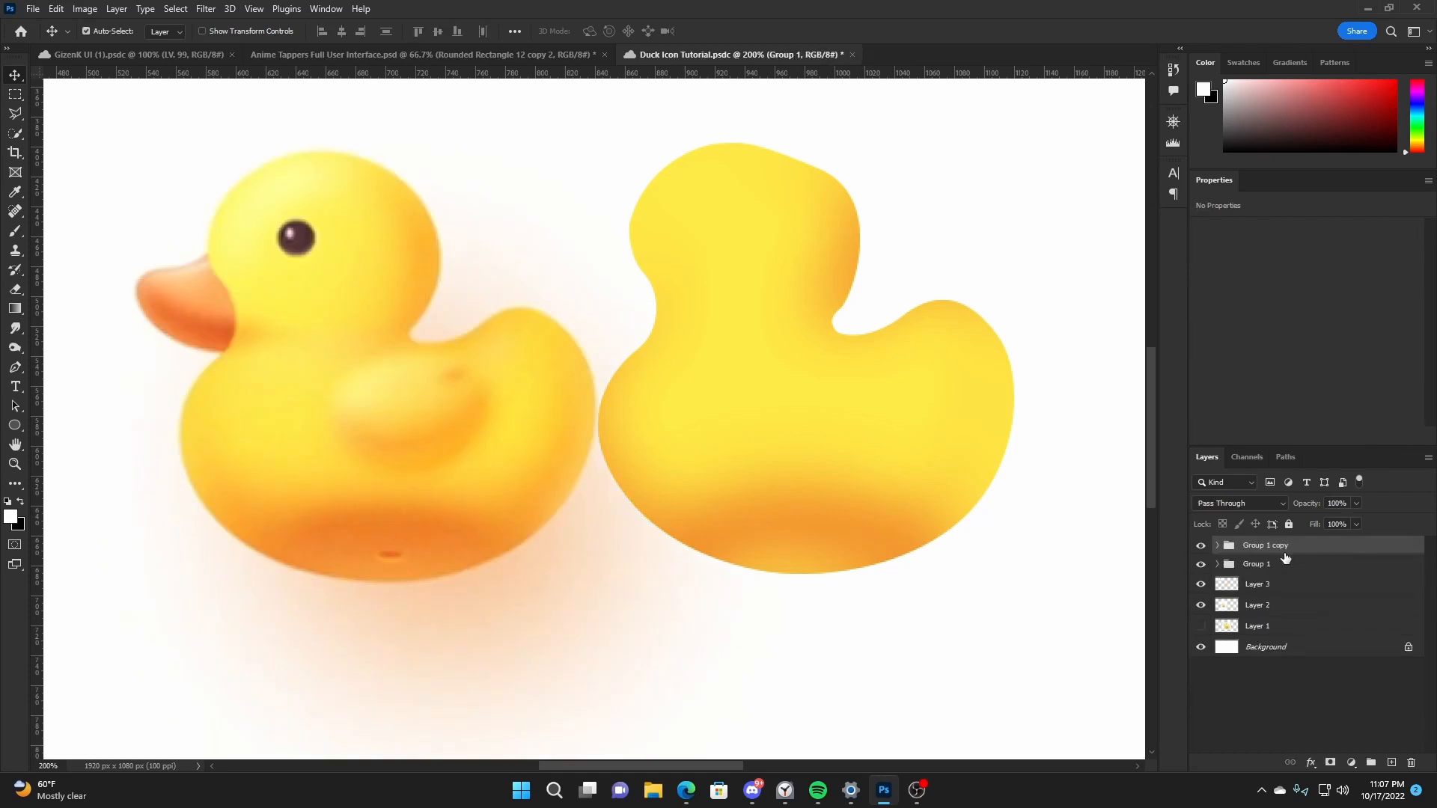
- Hide the original Group 1 and merge its copy into a single layer, undoing a test move of the merged duck
left_click(1201, 565)
key("ctrl+e")
mouse_move(924, 465)
left_mouse_down()
mouse_move(897, 363)
mouse_move(904, 447)
left_mouse_up()
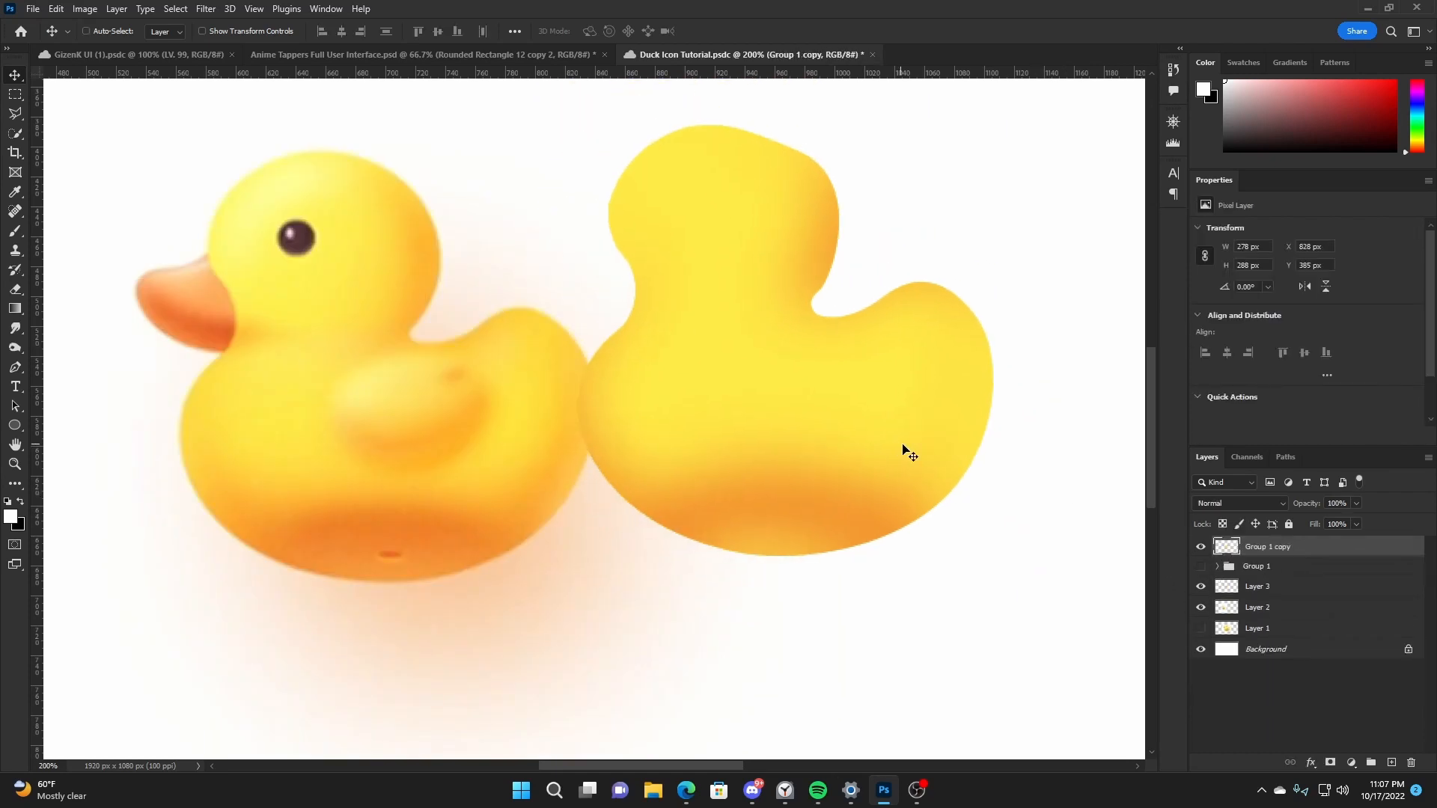
key("ctrl+z")
- Try an orange Inner Shadow at a -90° angle on the merged duck and save the document with a duplicate of that layer
double_click(1310, 546)
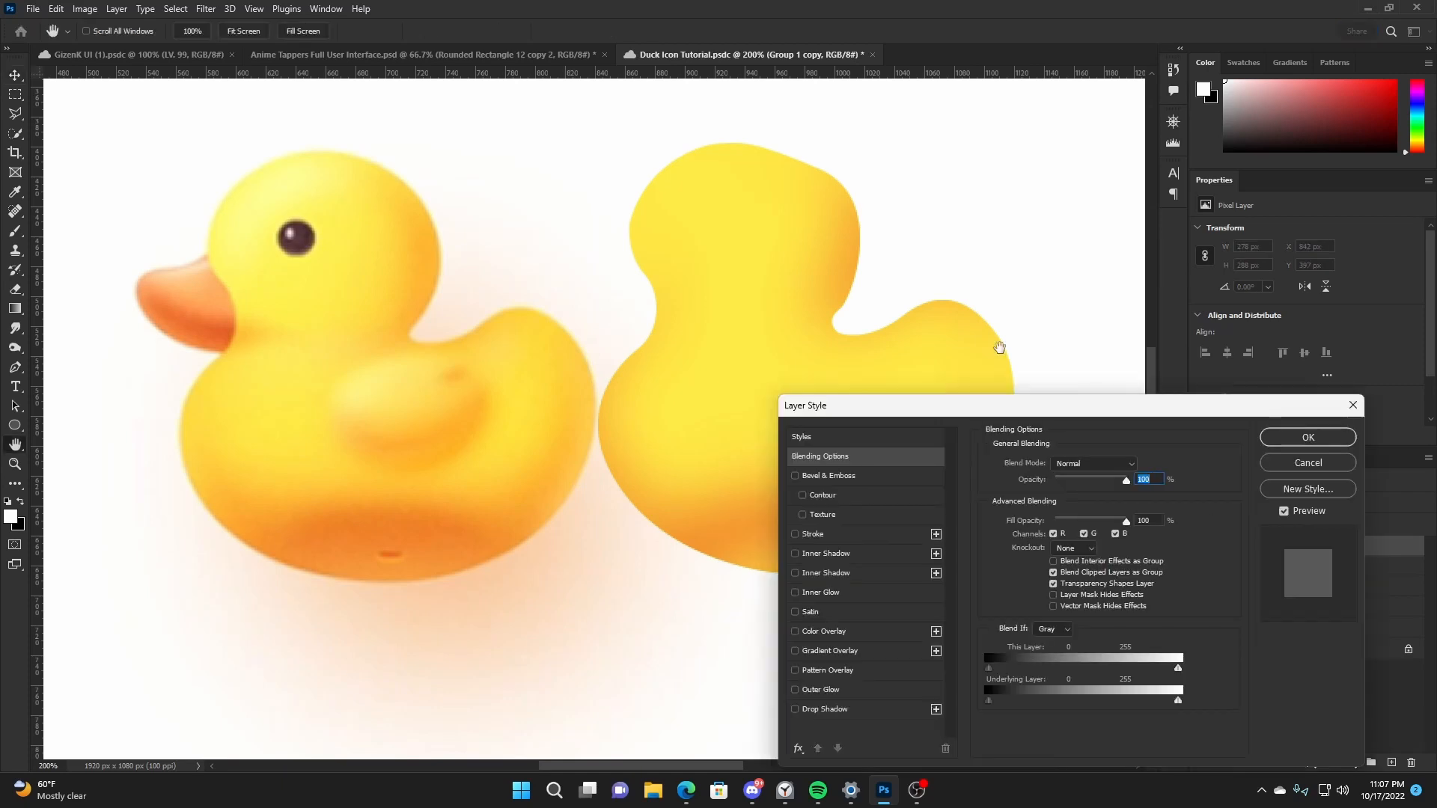
left_click_drag(919, 409, 1130, 292)
left_click(1068, 438)
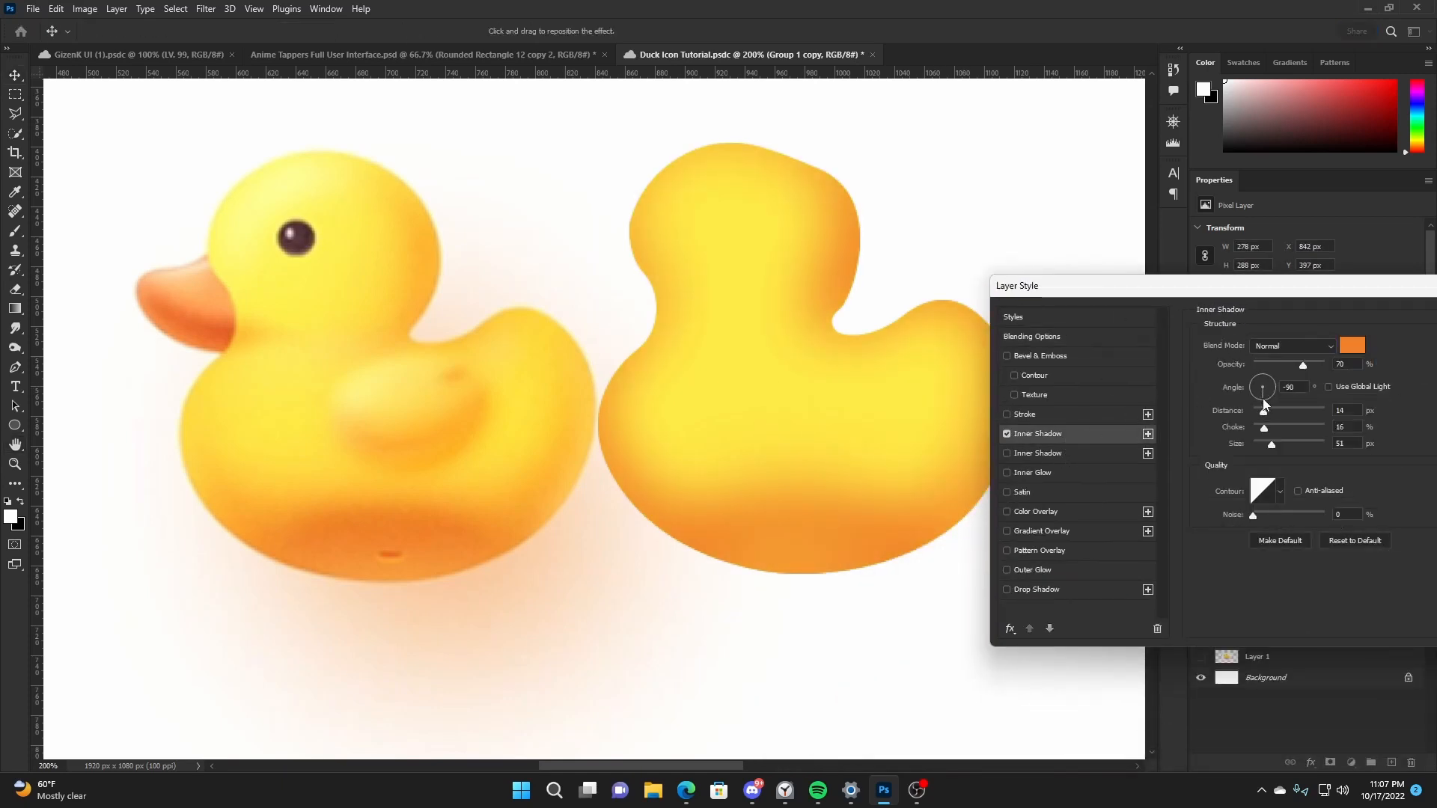
mouse_move(1264, 410)
left_mouse_down()
mouse_move(1235, 410)
mouse_move(1288, 427)
mouse_move(1272, 427)
left_mouse_up()
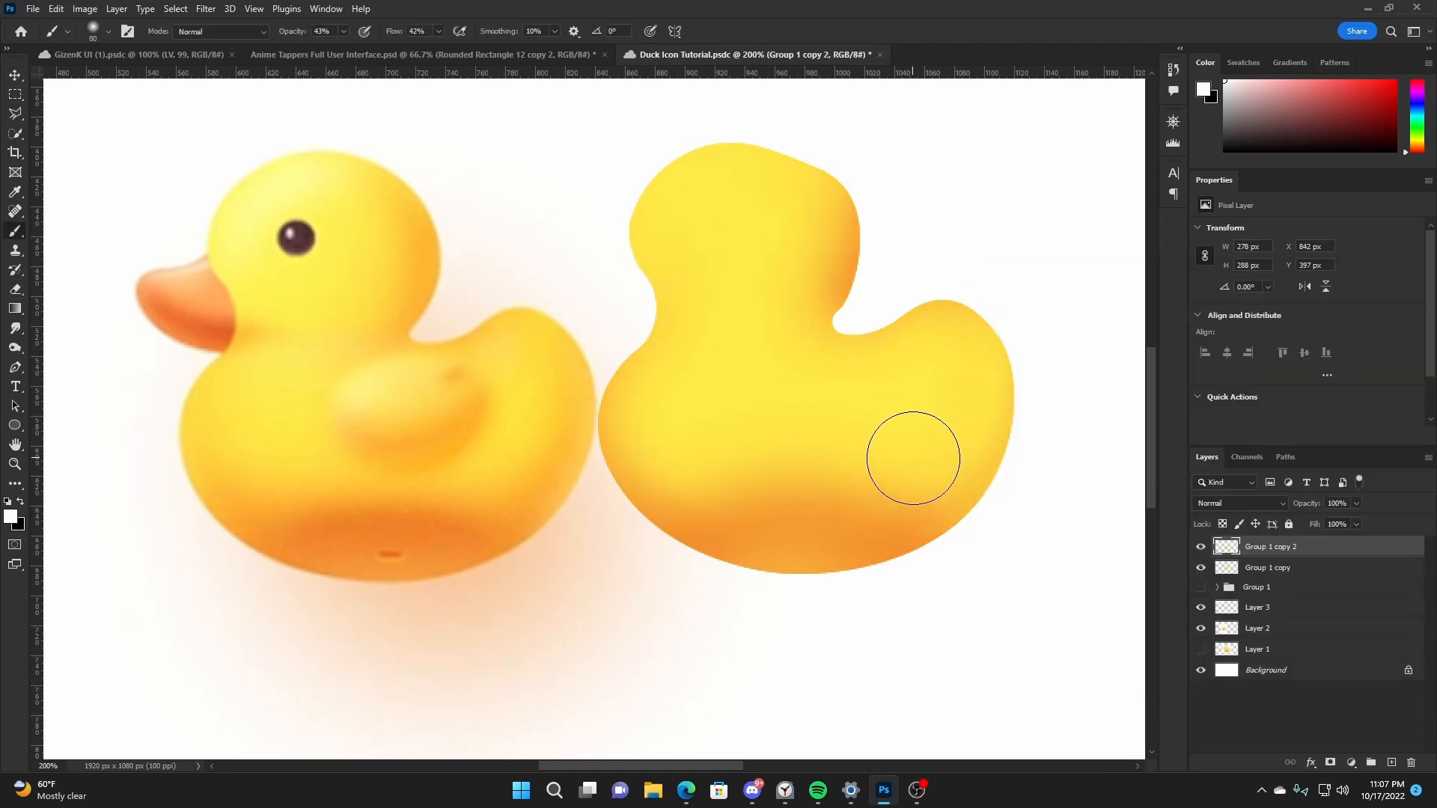
key("v")
key("ctrl+s")
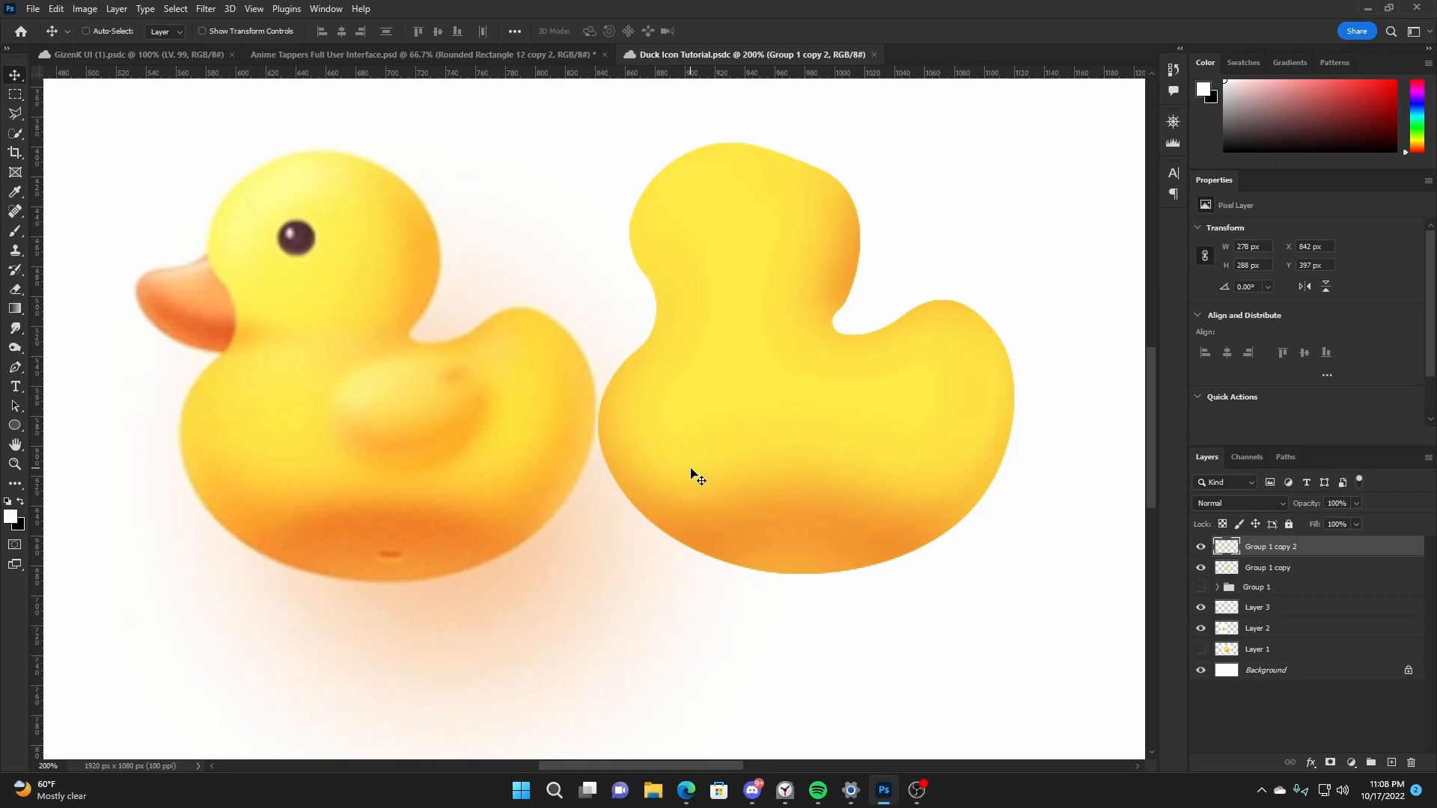
- Draw a 91 × 57 px ellipse as the wing on the duck's body, filled with yellow sampled from the reference wing
left_click(1392, 764)
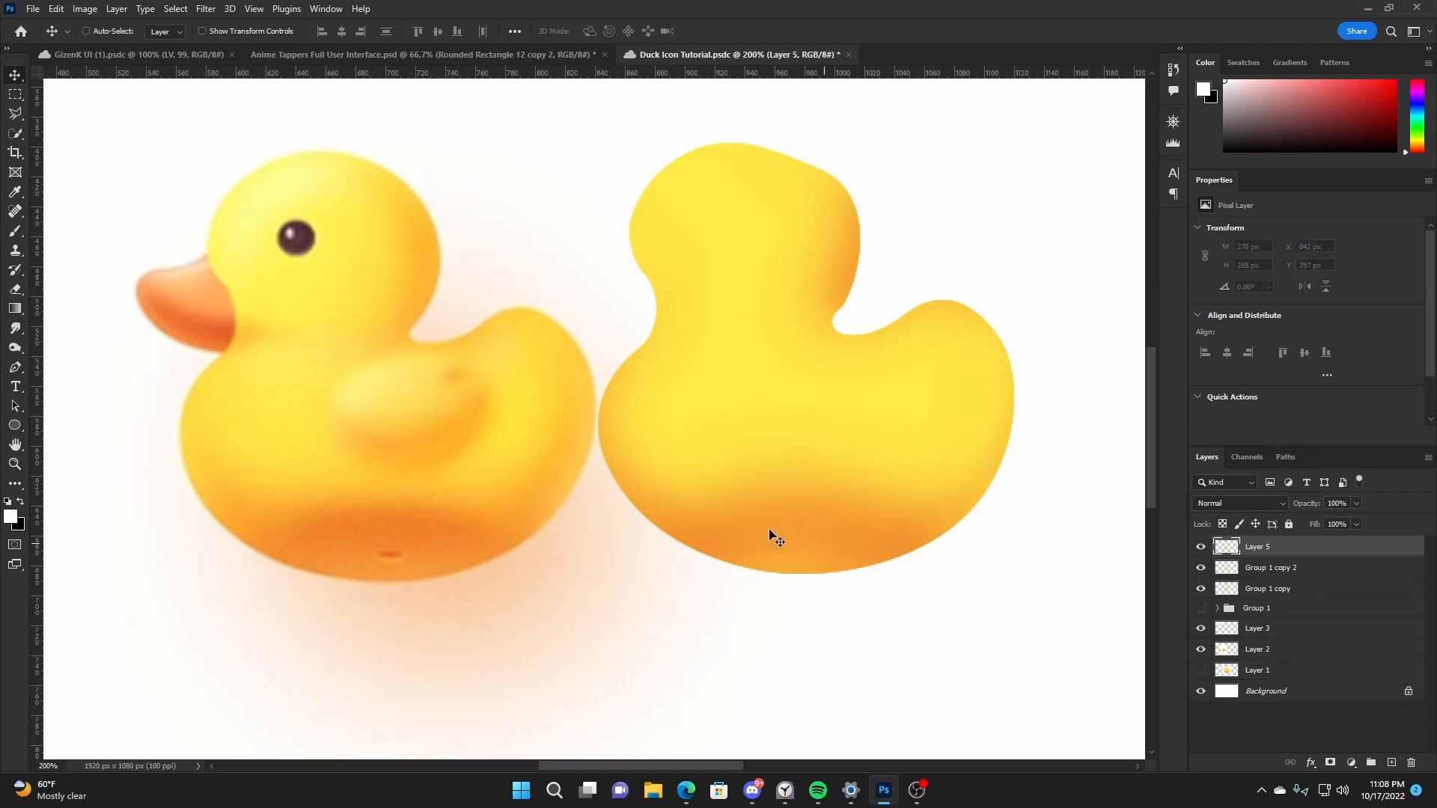
left_click(14, 425)
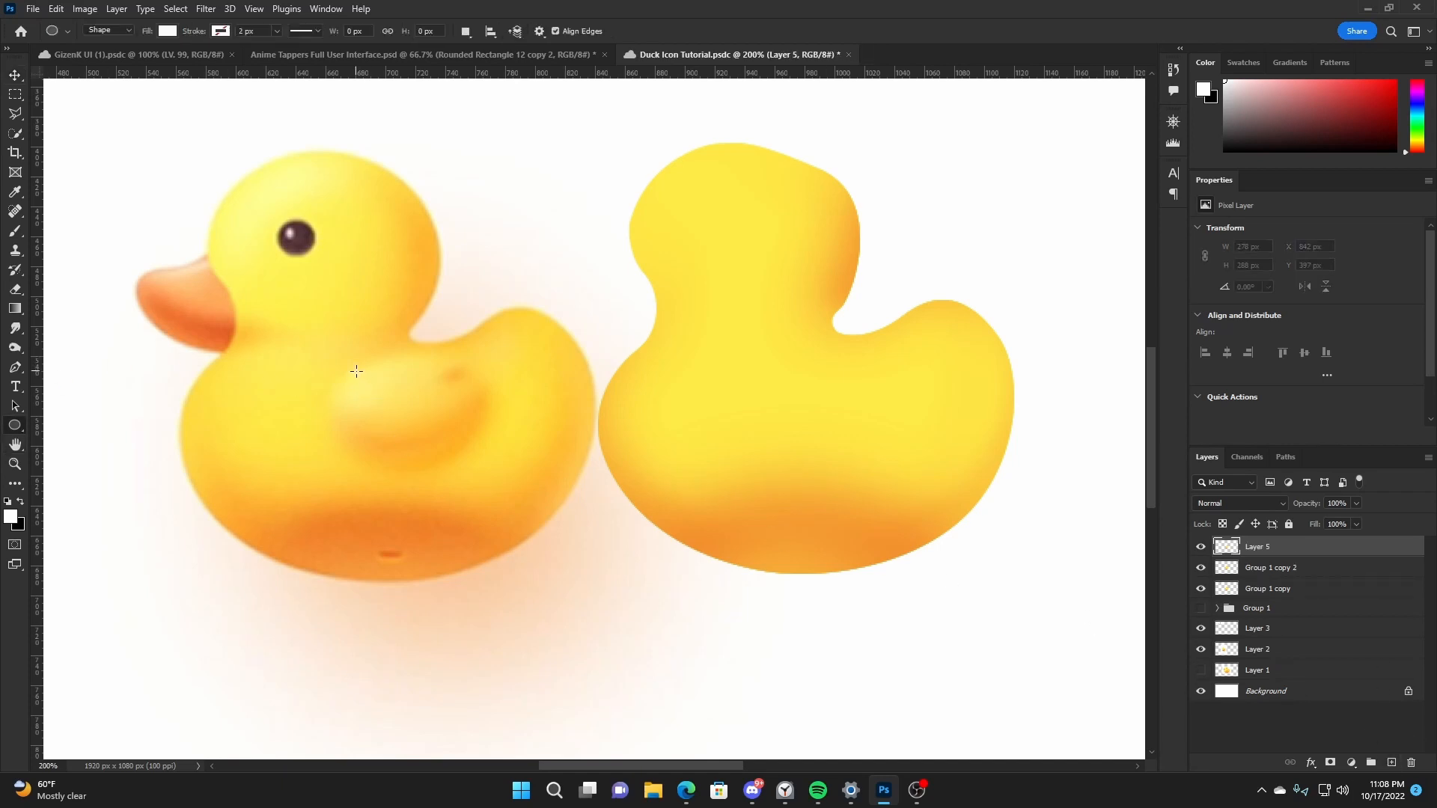
left_click_drag(348, 366, 872, 414)
double_click(1226, 546)
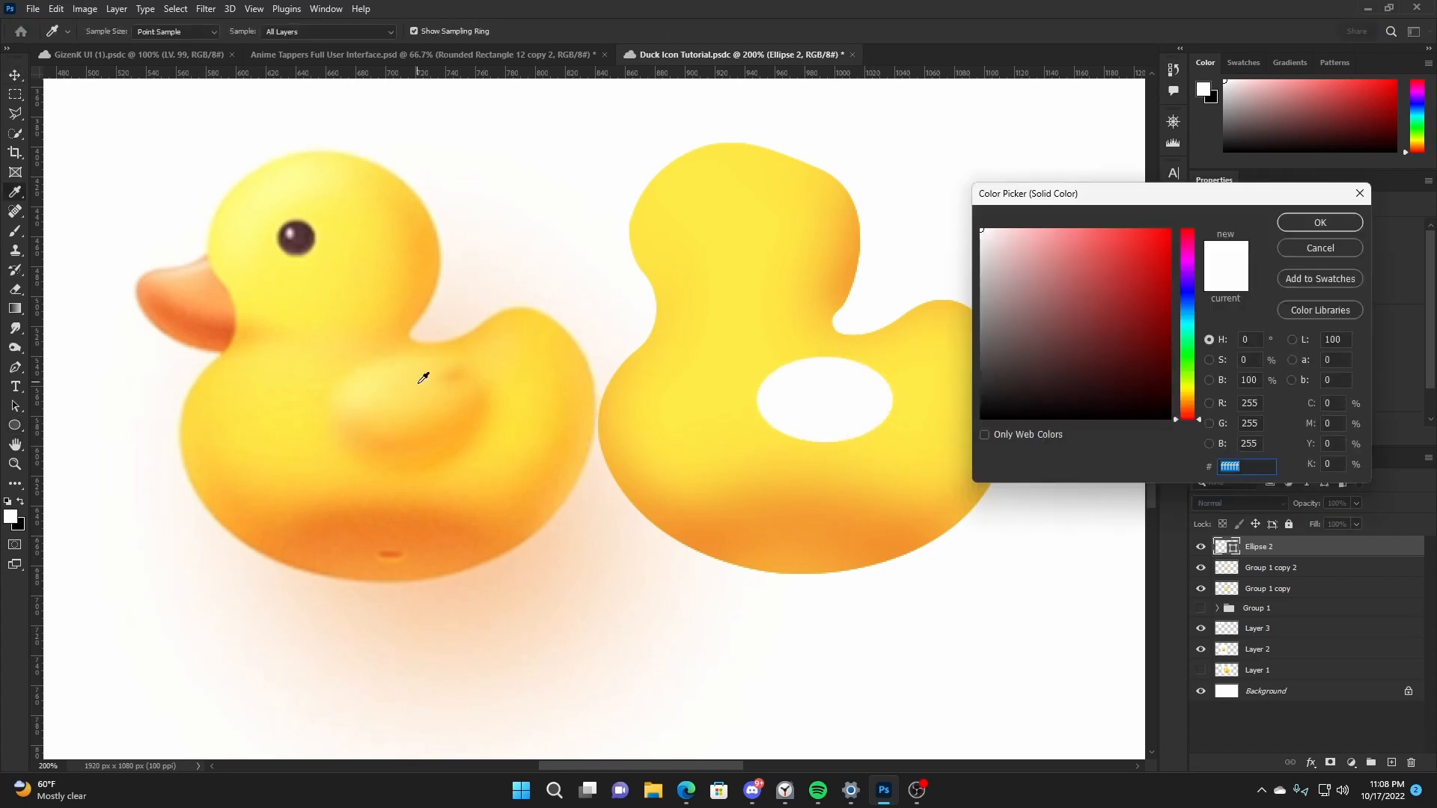
left_click(423, 378)
left_click(1320, 222)
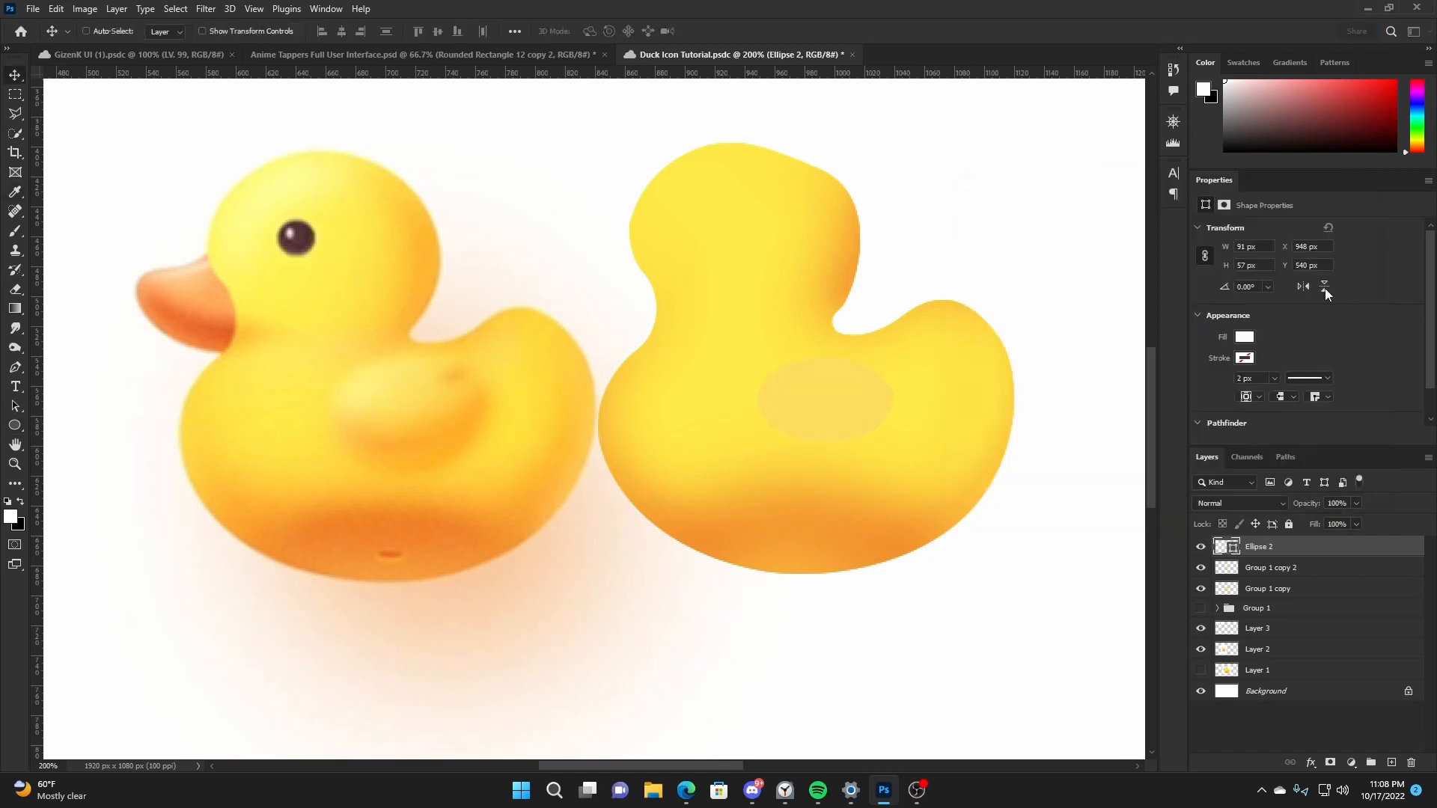
- Clip a new layer to the wing ellipse and brush orange sampled from the reference wing softly across its lower part
left_click(1391, 762)
right_click(1311, 546)
left_click(1175, 434)
key("b")
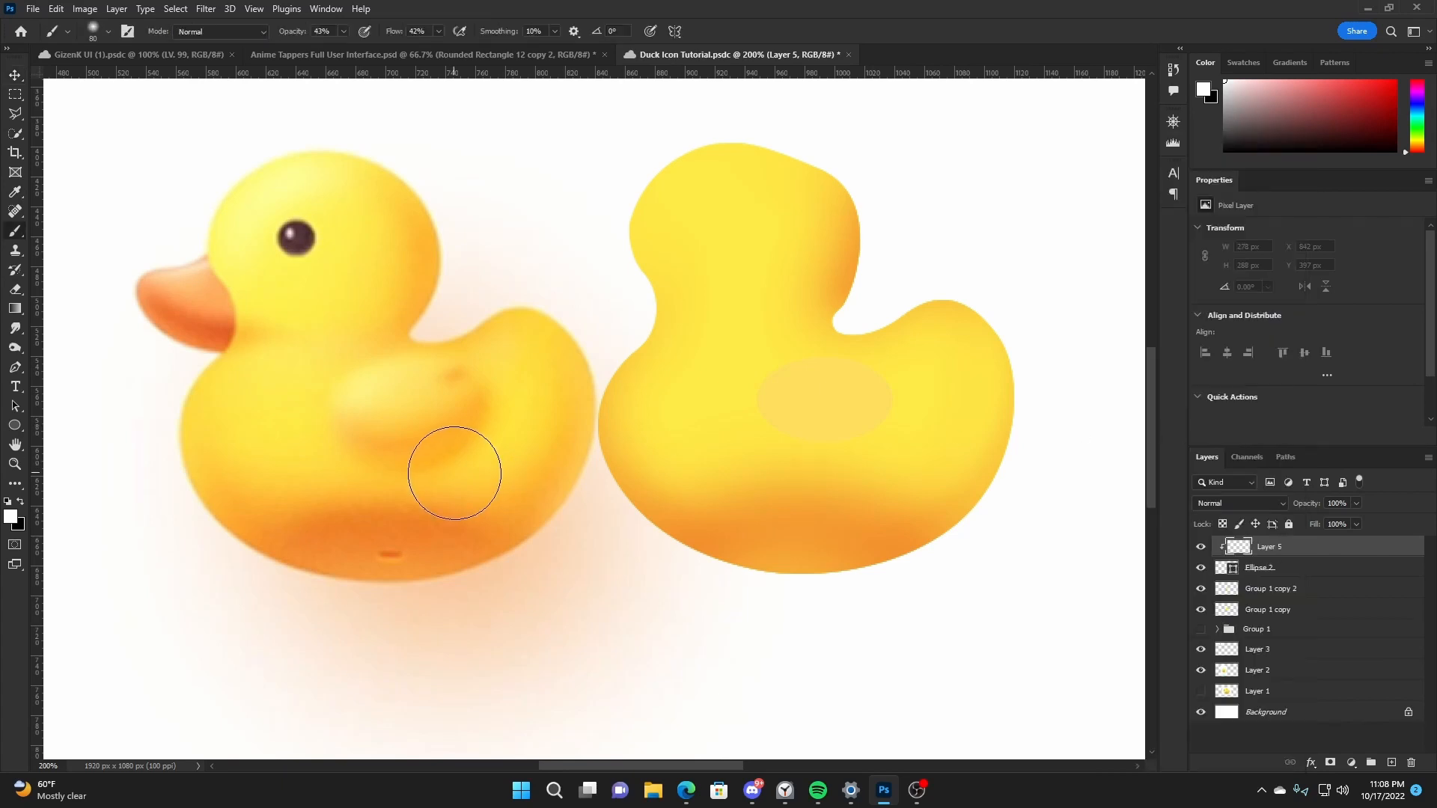
left_click(362, 427, "alt")
mouse_move(811, 497)
left_mouse_down()
mouse_move(741, 459)
mouse_move(773, 458)
mouse_move(728, 465)
mouse_move(955, 434)
left_mouse_up()
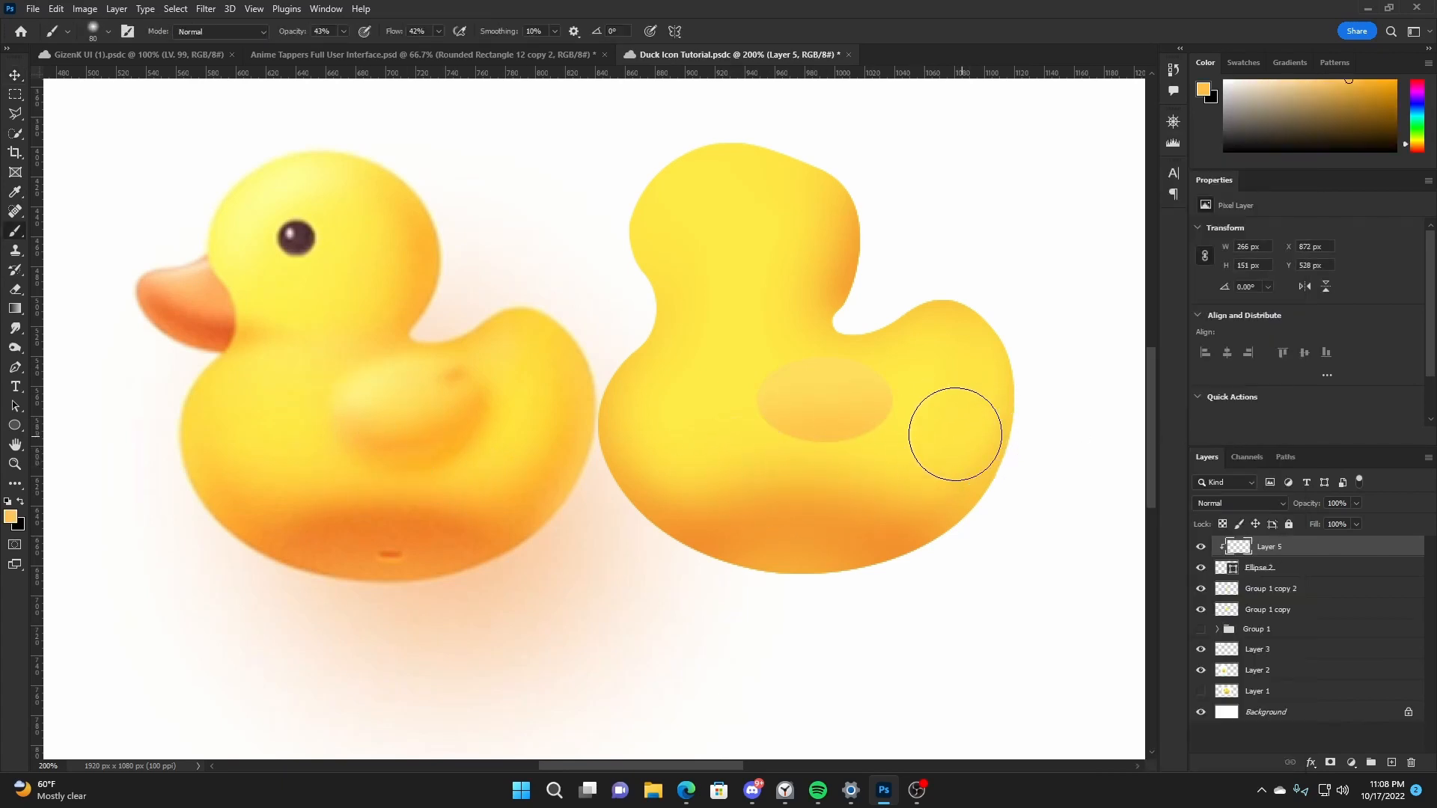
key("v")
- Add a layer beneath the wing ellipse and paint a soft orange shadow around its lower edge with a smaller brush
left_click(1296, 573)
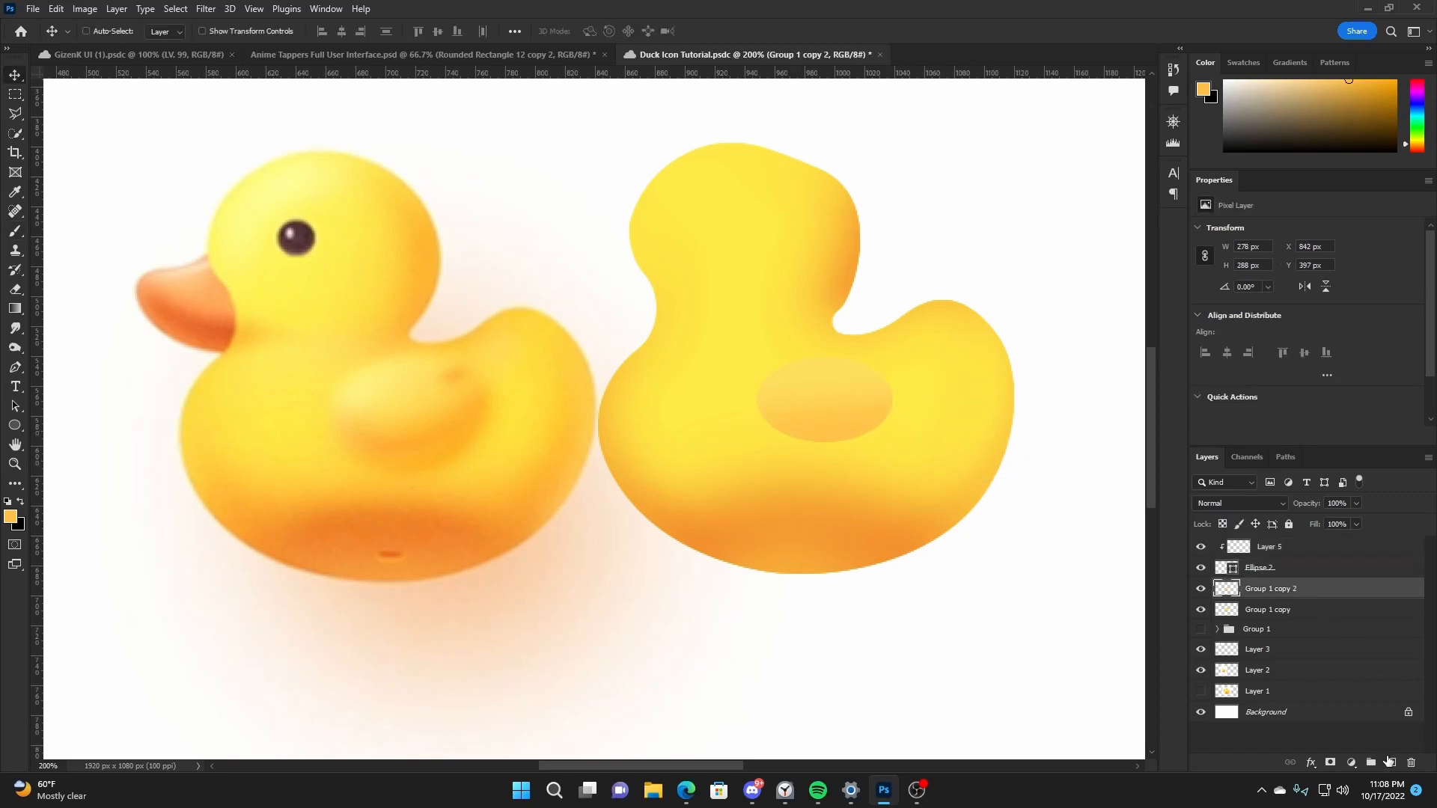
left_click(1391, 763, "ctrl")
key("b")
key("bracketleft")
key("bracketleft")
key("bracketleft")
key("bracketleft")
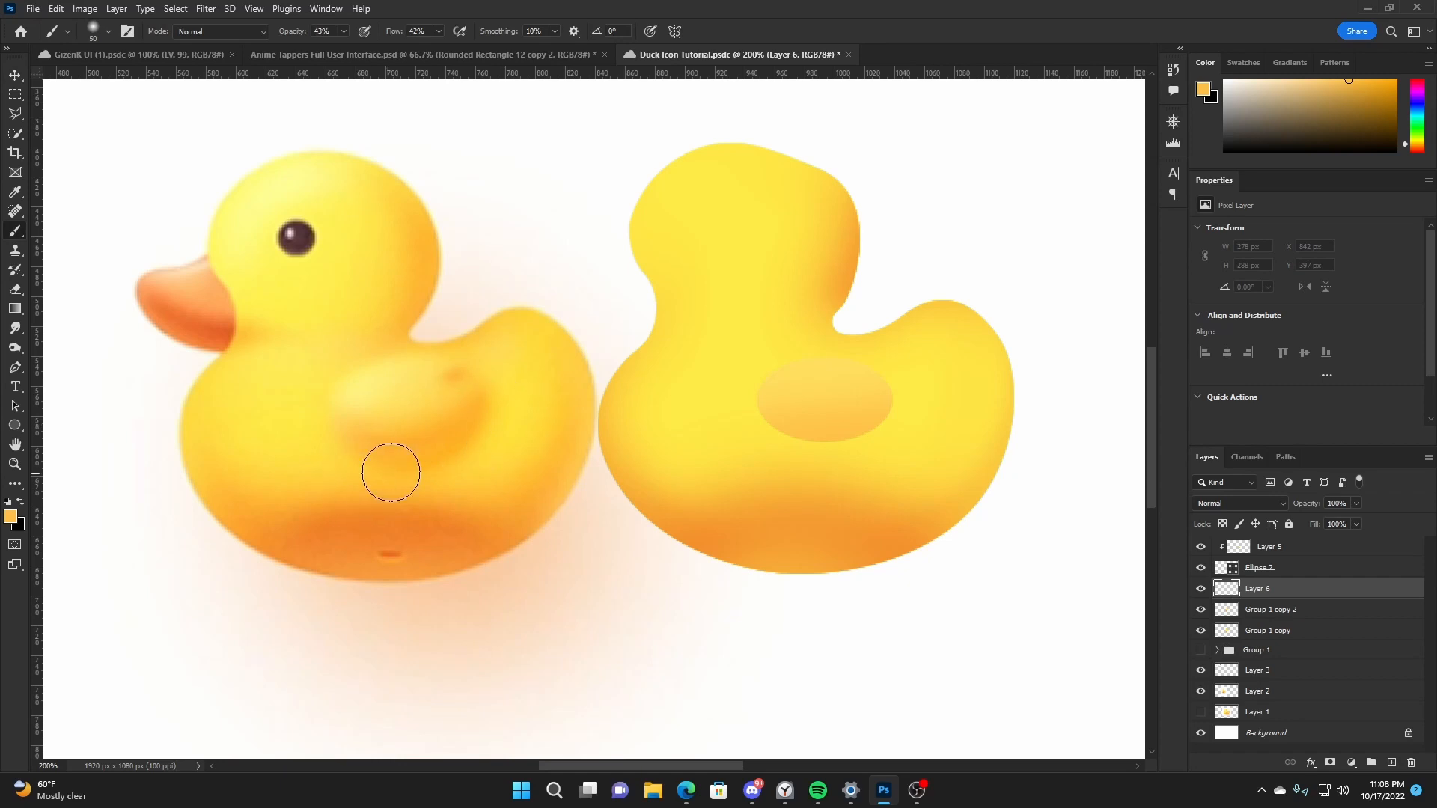
mouse_move(772, 439)
left_mouse_down()
mouse_move(875, 426)
mouse_move(821, 437)
mouse_move(883, 413)
mouse_move(786, 441)
mouse_move(771, 427)
mouse_move(828, 433)
mouse_move(885, 414)
left_mouse_up()
- On a new layer above the wing, paint sampled orange shading along its right and lower edges
left_click(1317, 546)
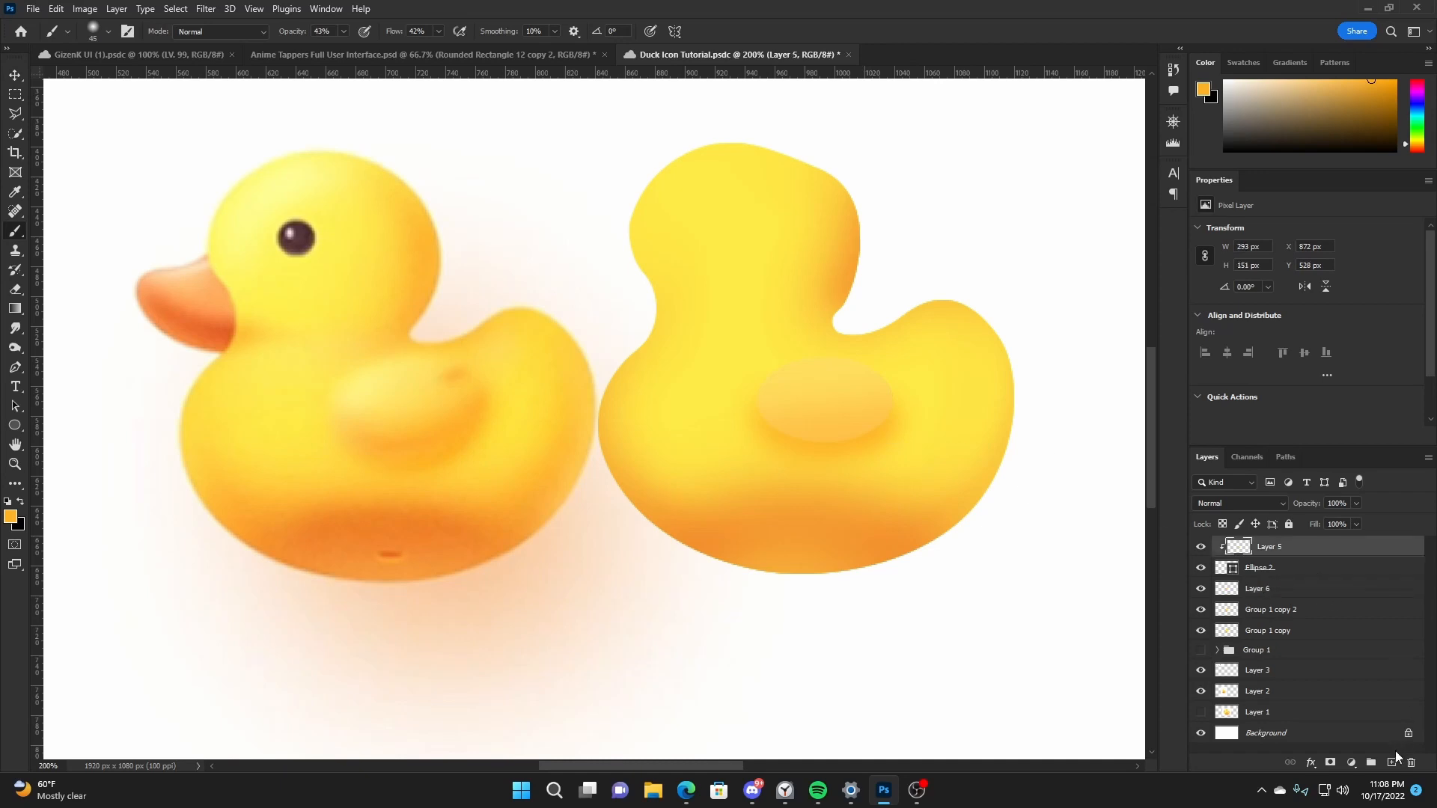
left_click(1391, 762)
left_click(480, 404, "alt")
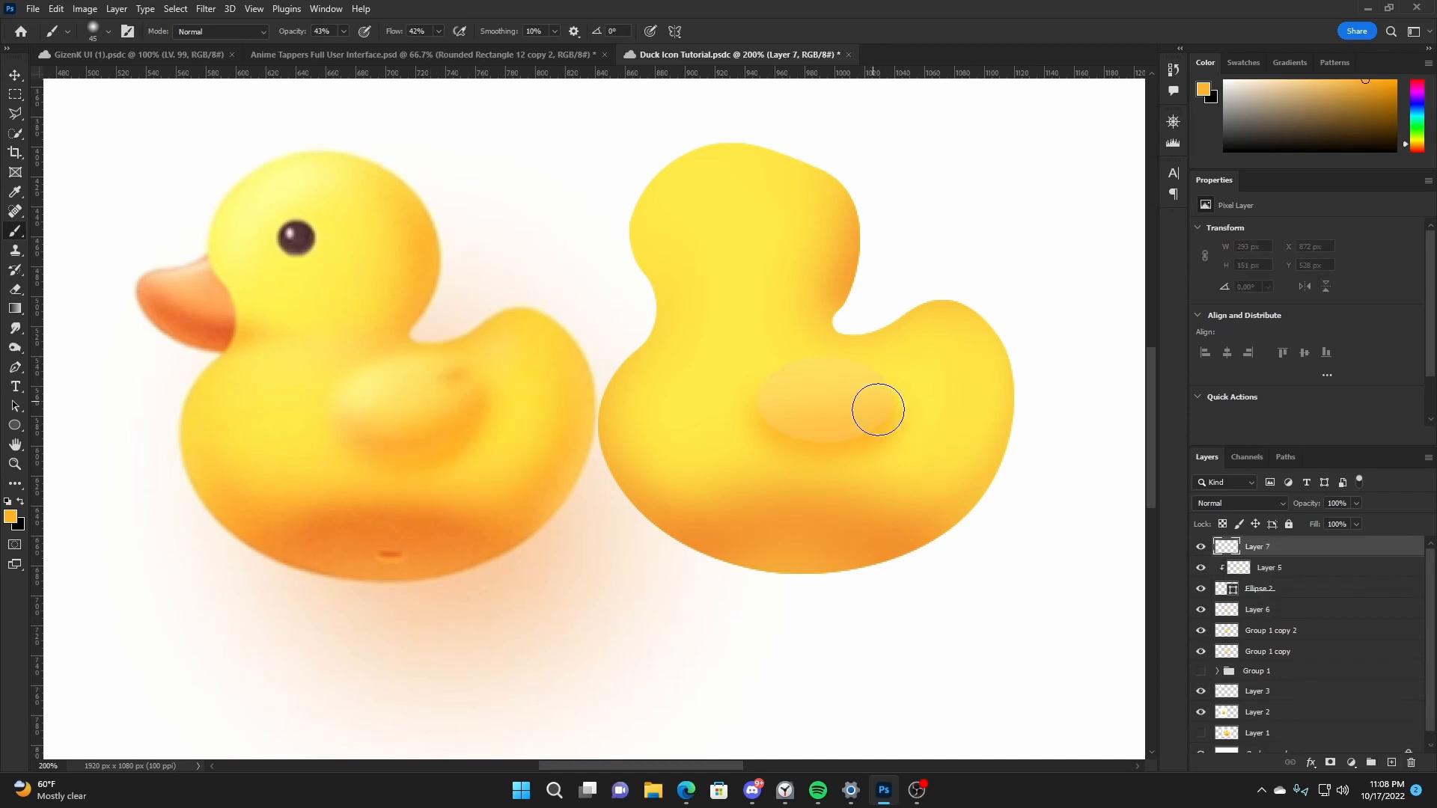
mouse_move(876, 407)
left_mouse_down()
mouse_move(827, 438)
mouse_move(866, 425)
mouse_move(797, 430)
mouse_move(871, 427)
mouse_move(753, 438)
left_mouse_up()
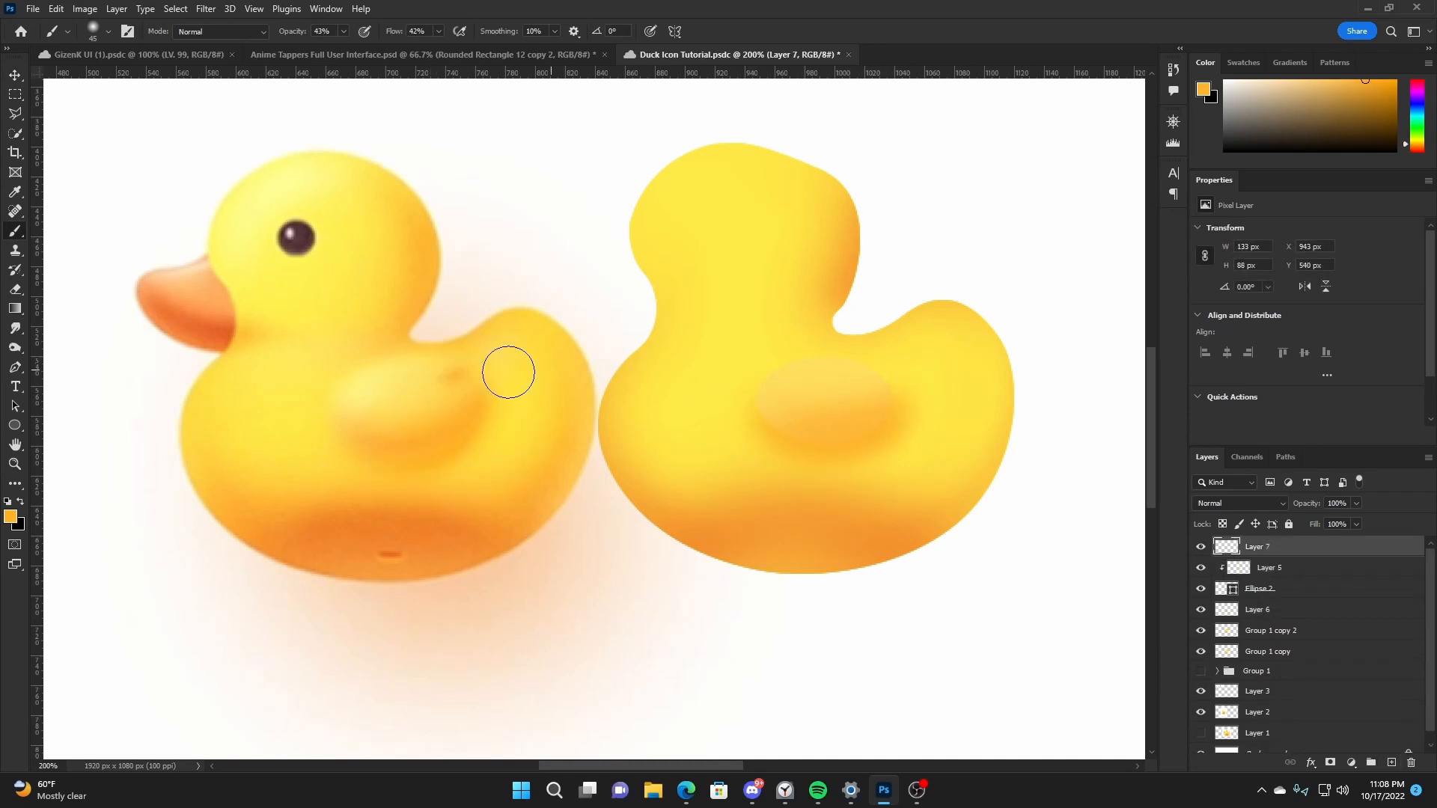
- On another new layer, paint a soft white highlight along the wing's upper edge
left_click(363, 376, "alt")
key("d")
key("x")
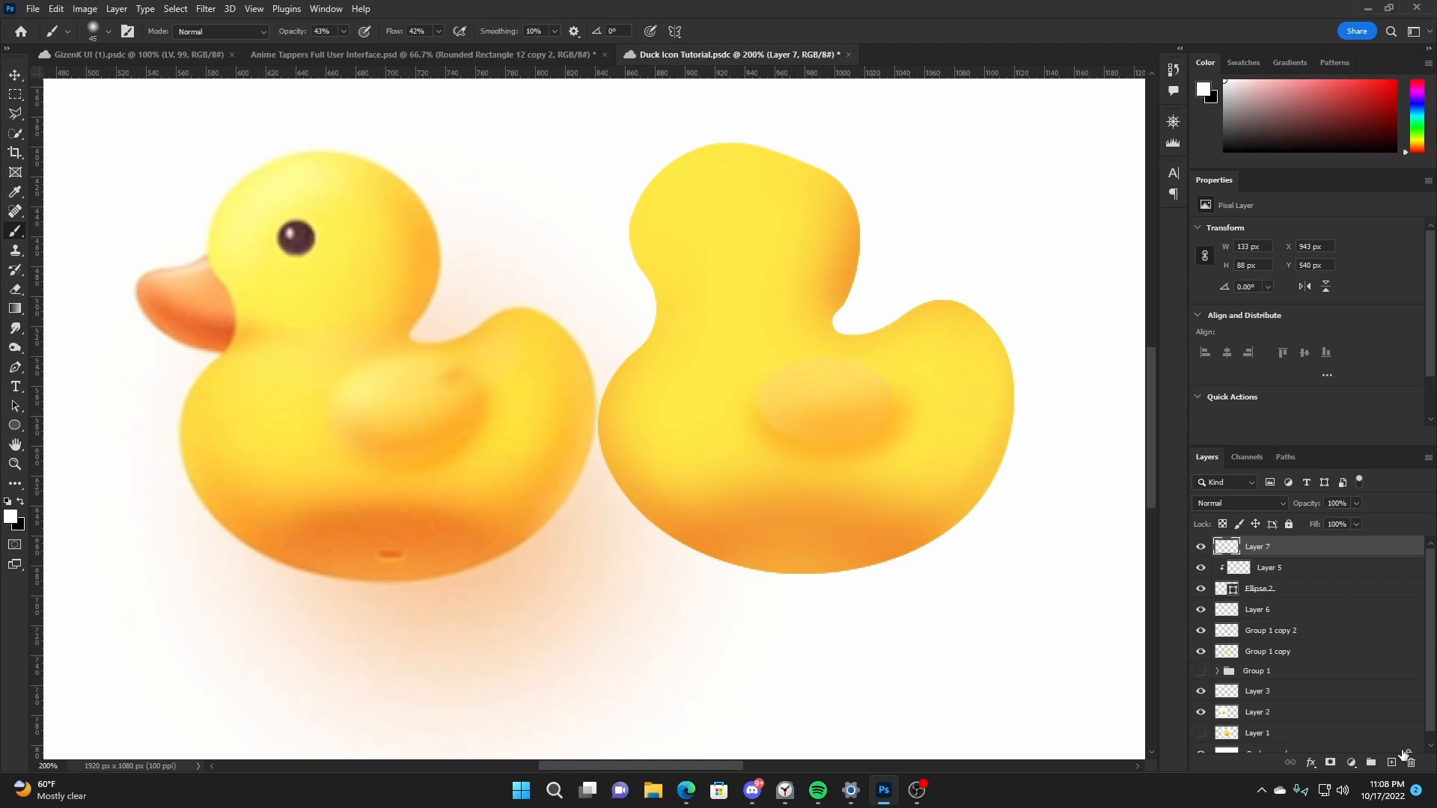
left_click(1391, 762)
mouse_move(761, 385)
left_mouse_down()
mouse_move(803, 369)
mouse_move(760, 391)
mouse_move(895, 375)
mouse_move(793, 376)
mouse_move(799, 362)
mouse_move(757, 398)
mouse_move(863, 368)
mouse_move(814, 361)
mouse_move(771, 420)
mouse_move(767, 407)
mouse_move(875, 366)
left_mouse_up()
key("v")
- Set the wing highlight layer to Overlay at 90% opacity and save the document
left_click(1239, 502)
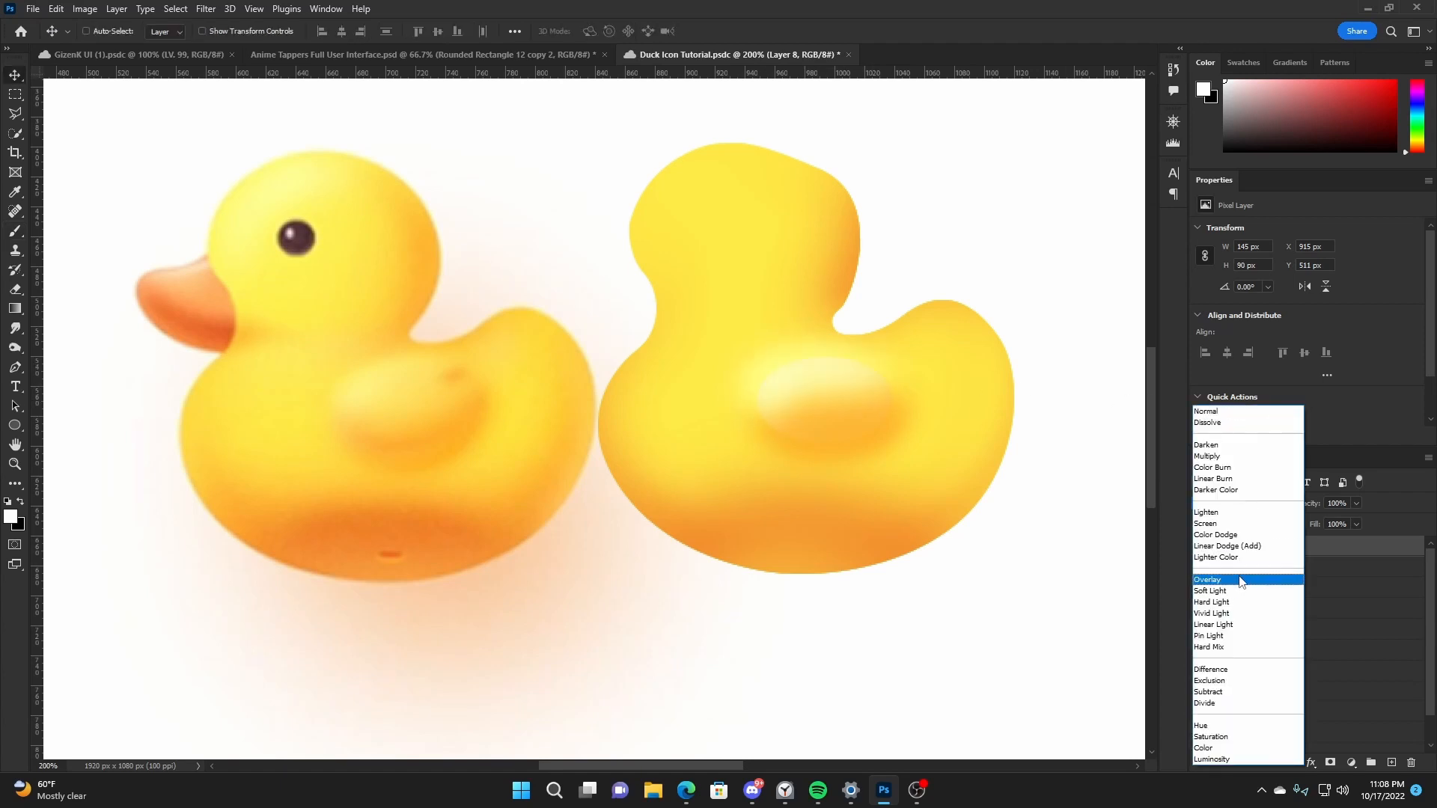
left_click(1243, 586)
left_click_drag(1311, 503, 1304, 502)
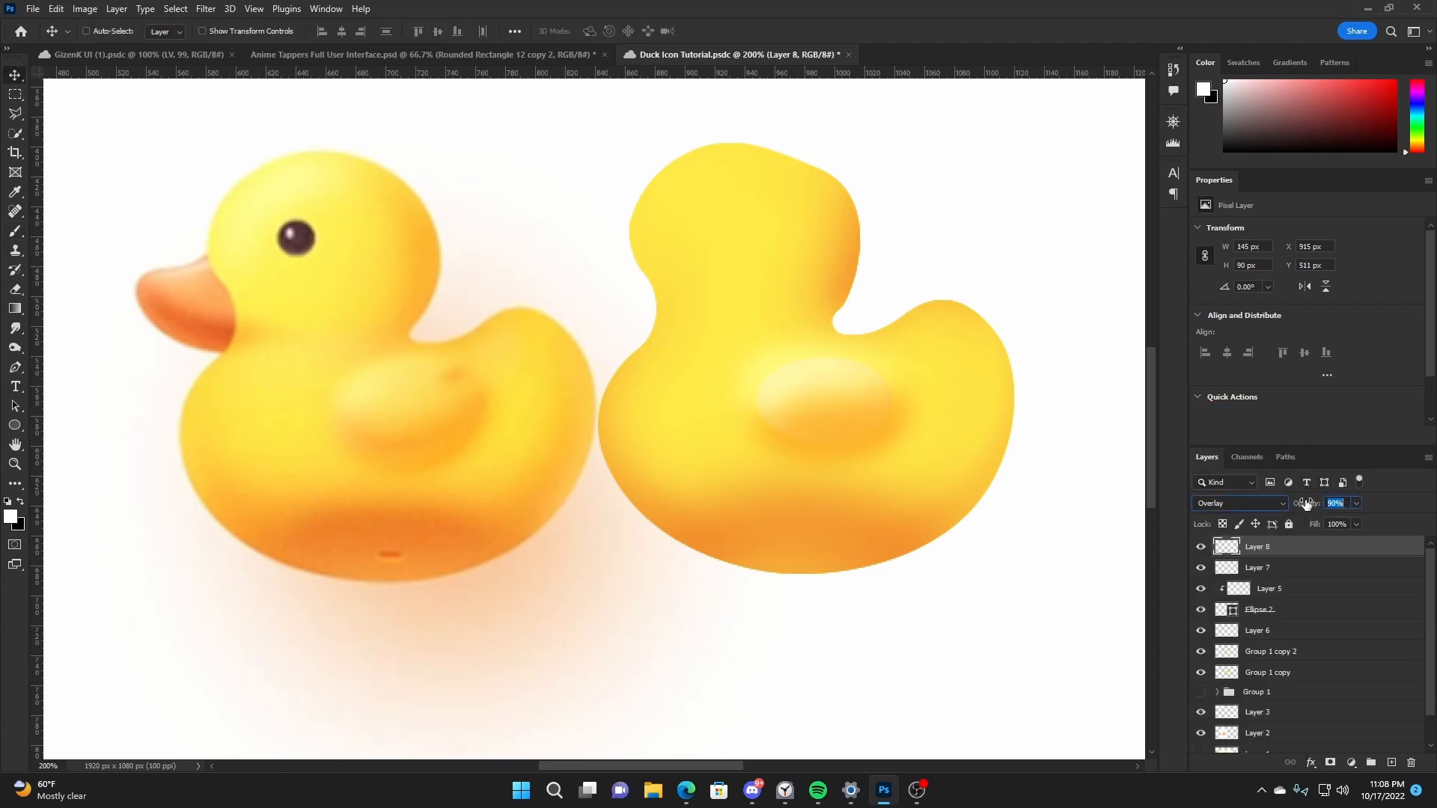
key("ctrl+s")
- Group the wing layers from Ellipse 2 up to Layer 8 and duplicate the group
left_click(1279, 610)
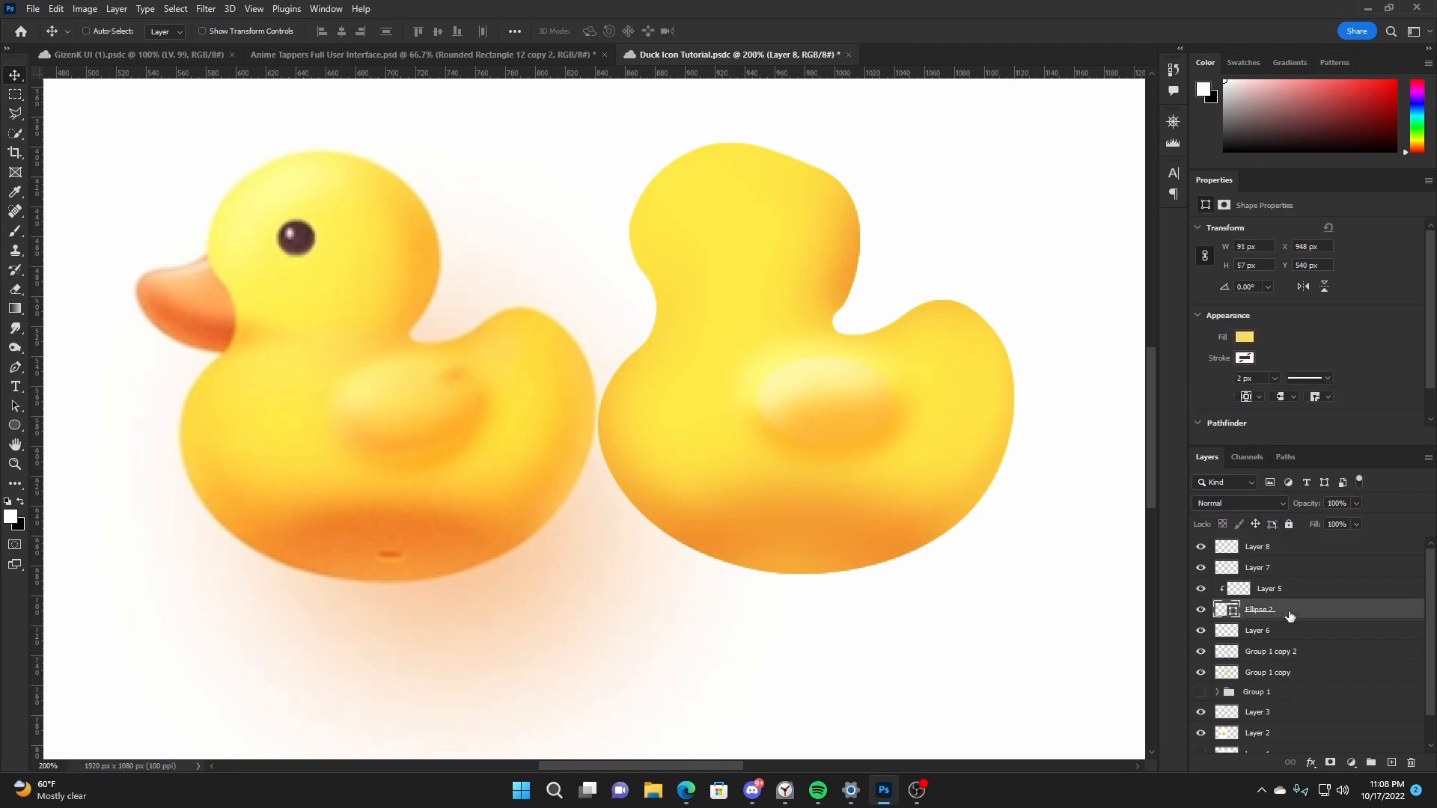
left_click(1313, 552, "shift")
key("ctrl+g")
key("ctrl+j")
- Try to merge the wing group copy into a single layer and shift it across the duck's body
key("ctrl+e")
left_click_drag(1273, 547, 1270, 575)
left_click_drag(869, 427, 890, 439)
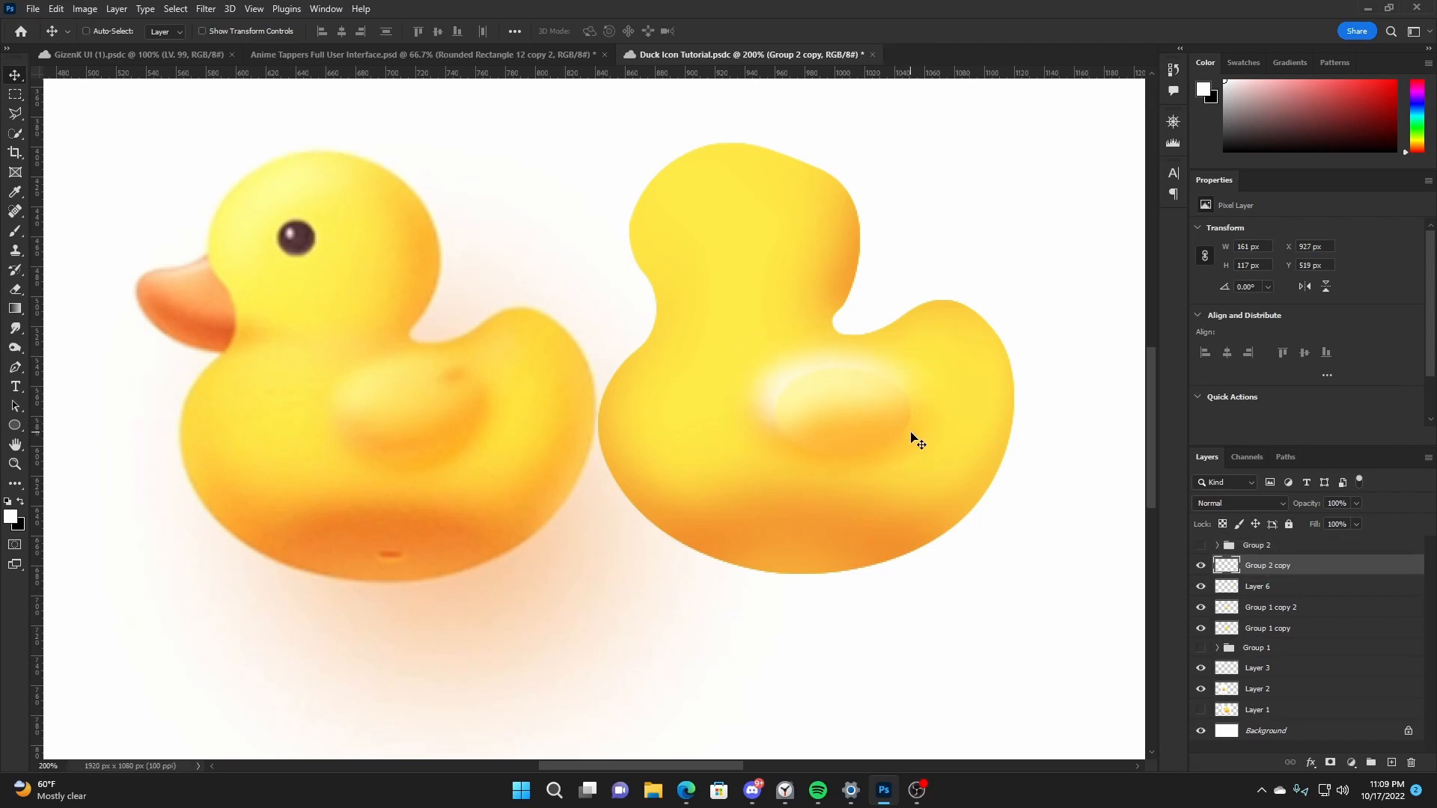
left_click(1246, 503)
left_click(1223, 411)
key("ctrl+z")
key("ctrl+z")
key("ctrl+z")
- Reposition the unmerged wing group copy on the body and rotate it about 5° counterclockwise
left_click(902, 439)
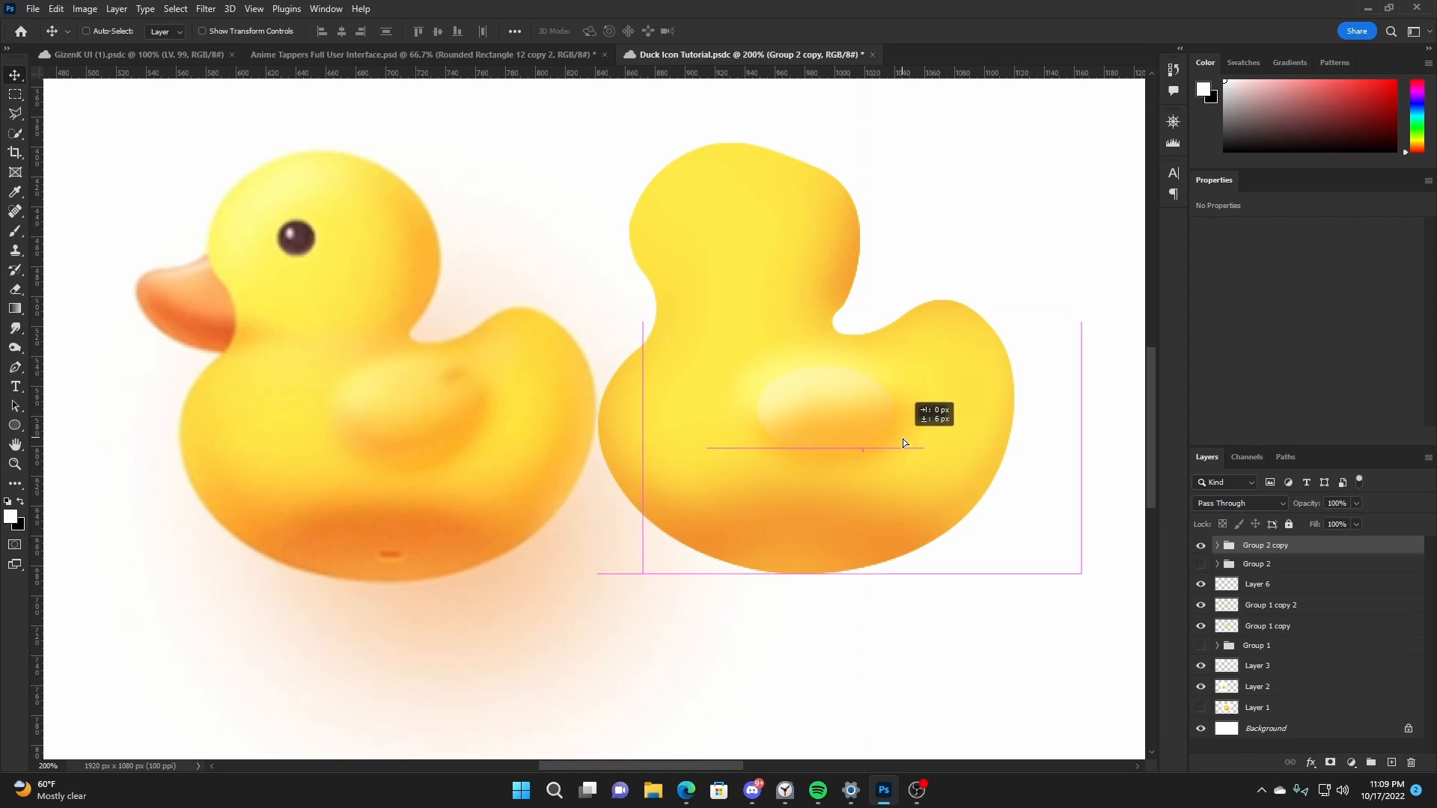
key("ctrl+t")
left_click_drag(1097, 362, 1097, 344)
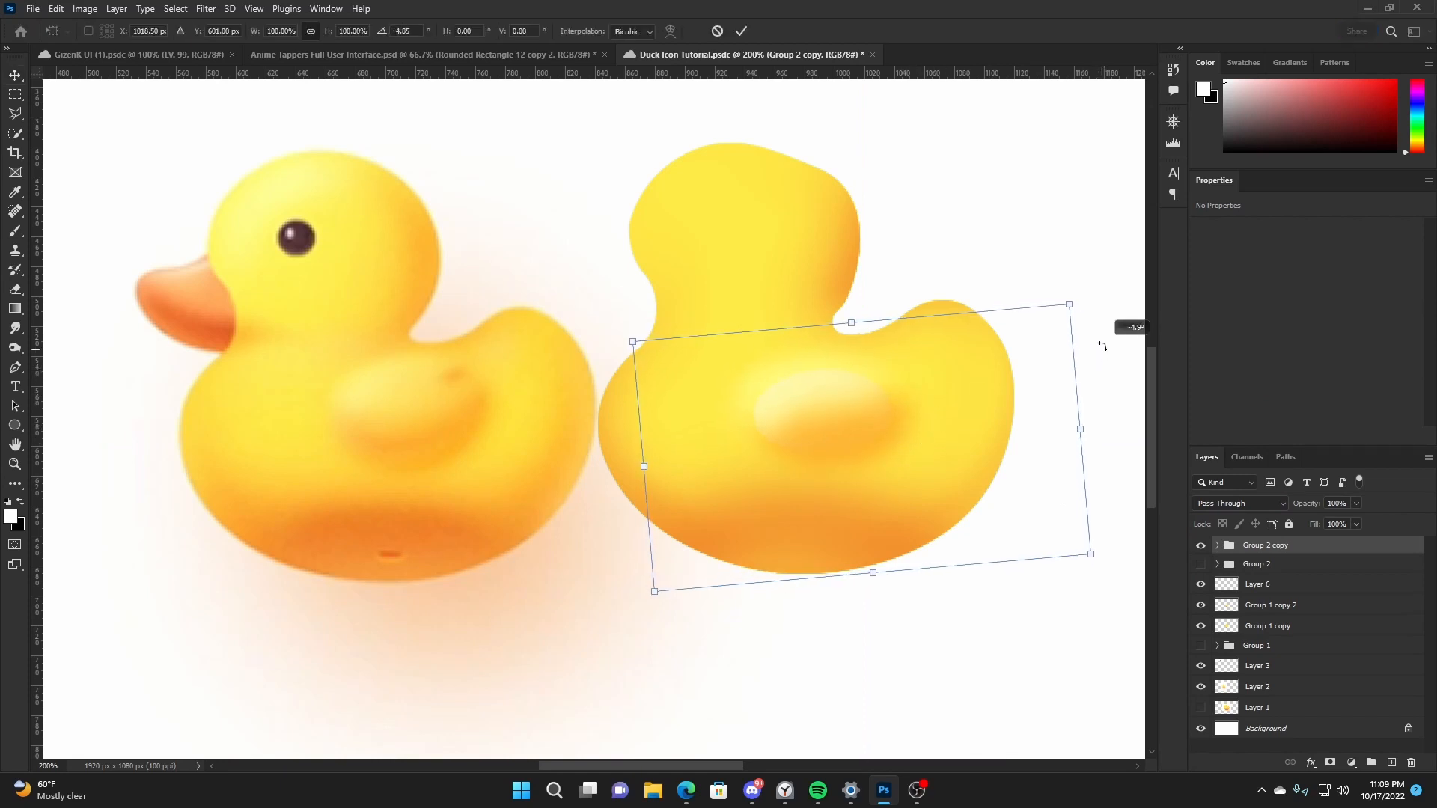
key("Return")
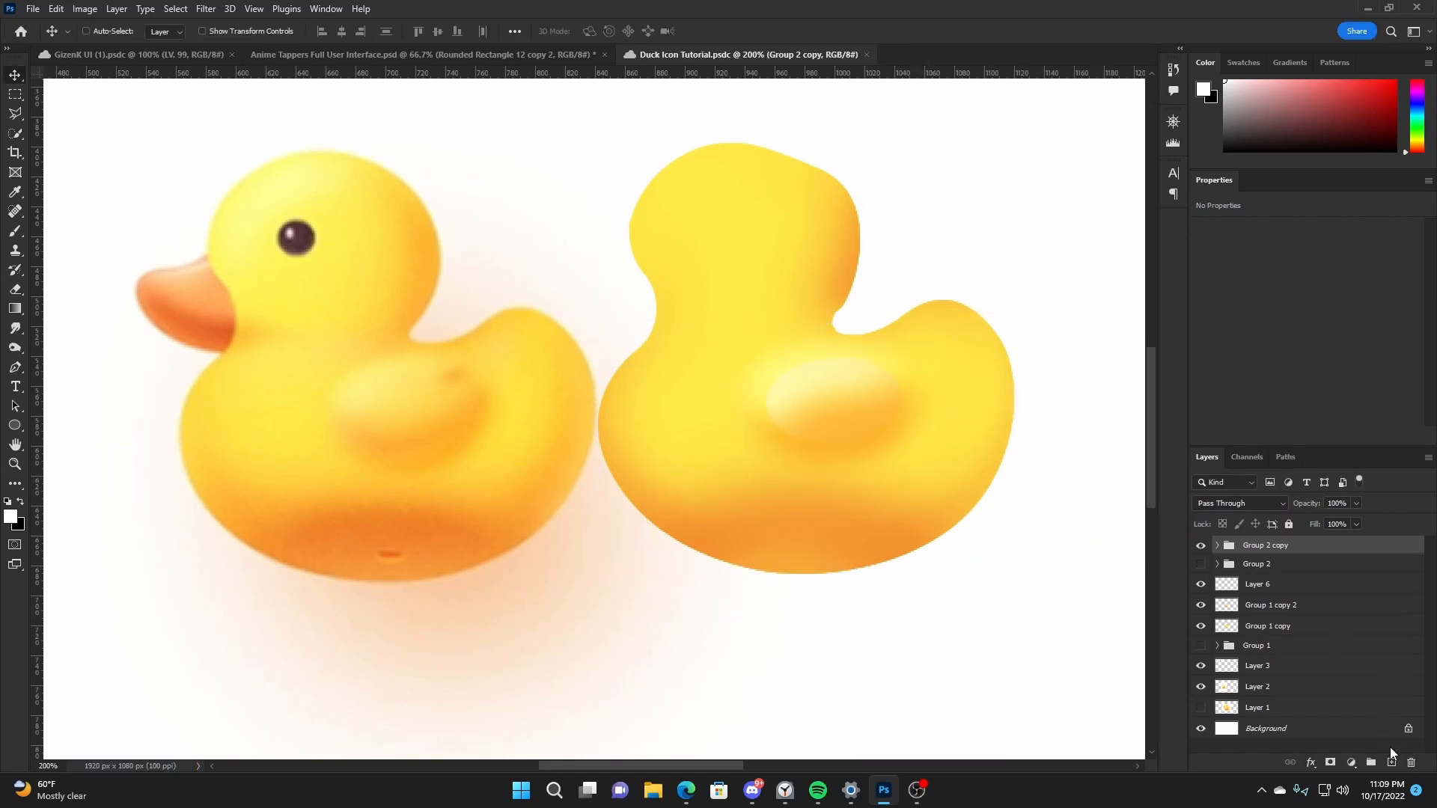
- Trace the reference duck's beak with the Pen tool as a closed black shape about 67 × 67 px on a new layer
key("ctrl+shift+alt+n")
left_click(15, 368)
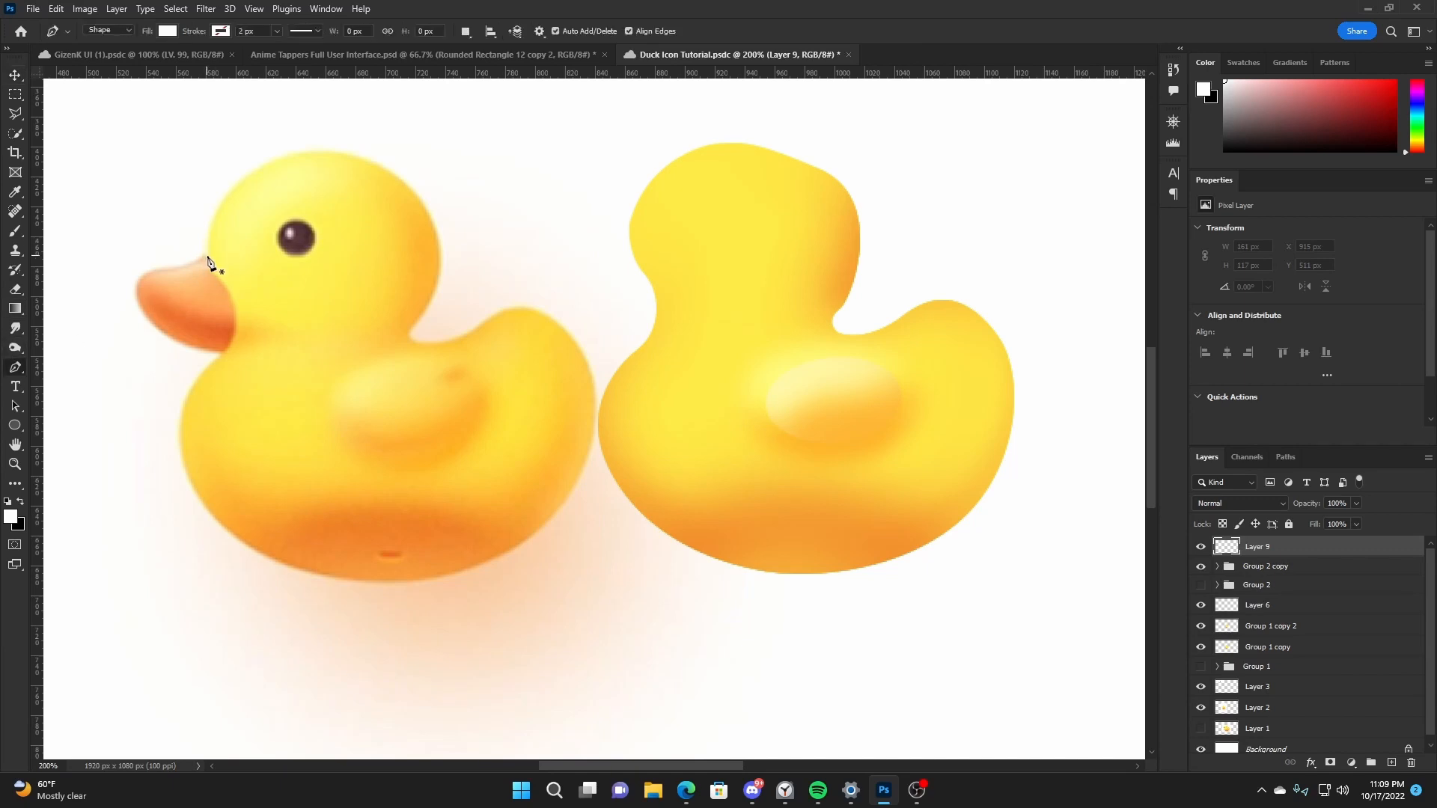
key("x")
left_click(206, 254)
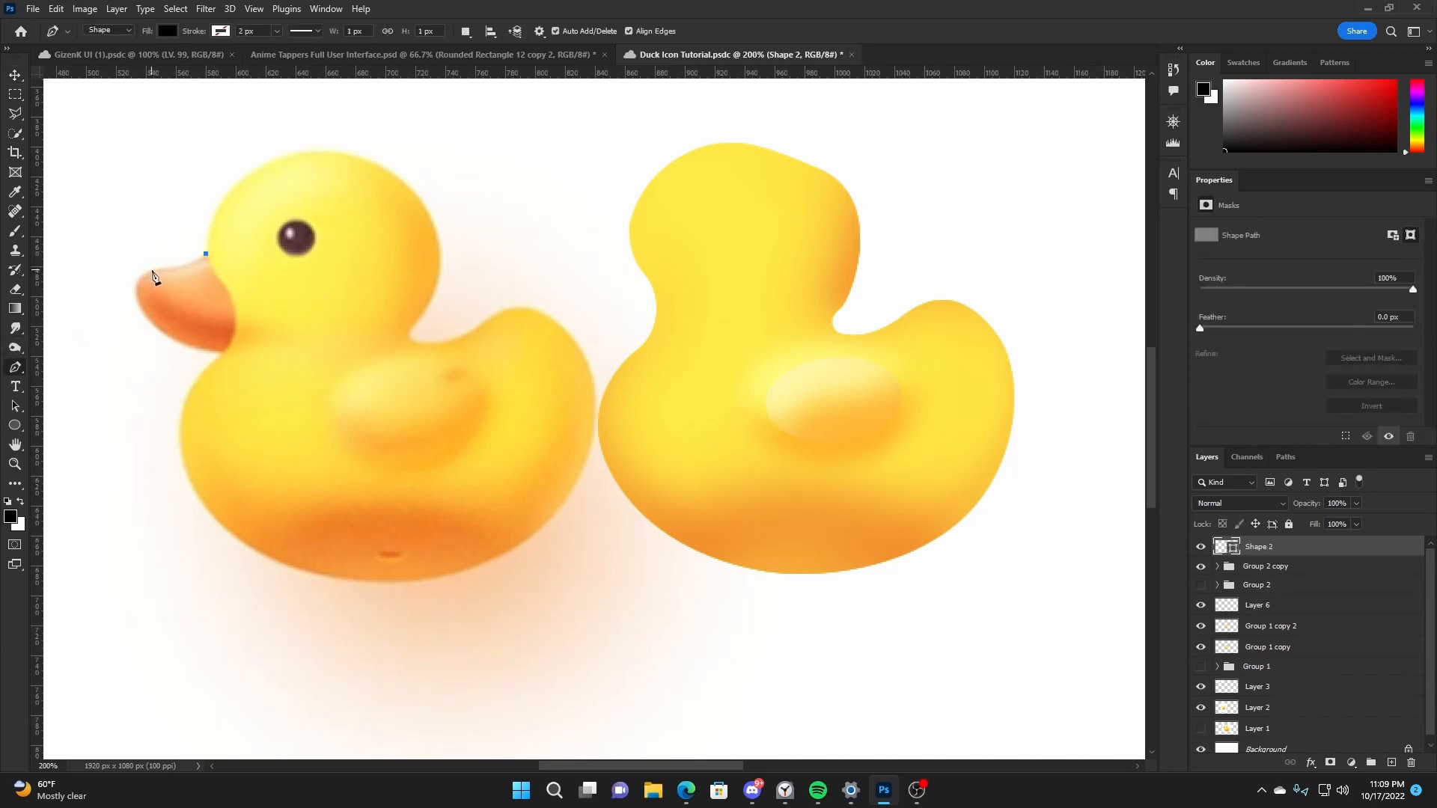
left_click_drag(152, 271, 276, 362)
left_click(225, 353, "alt")
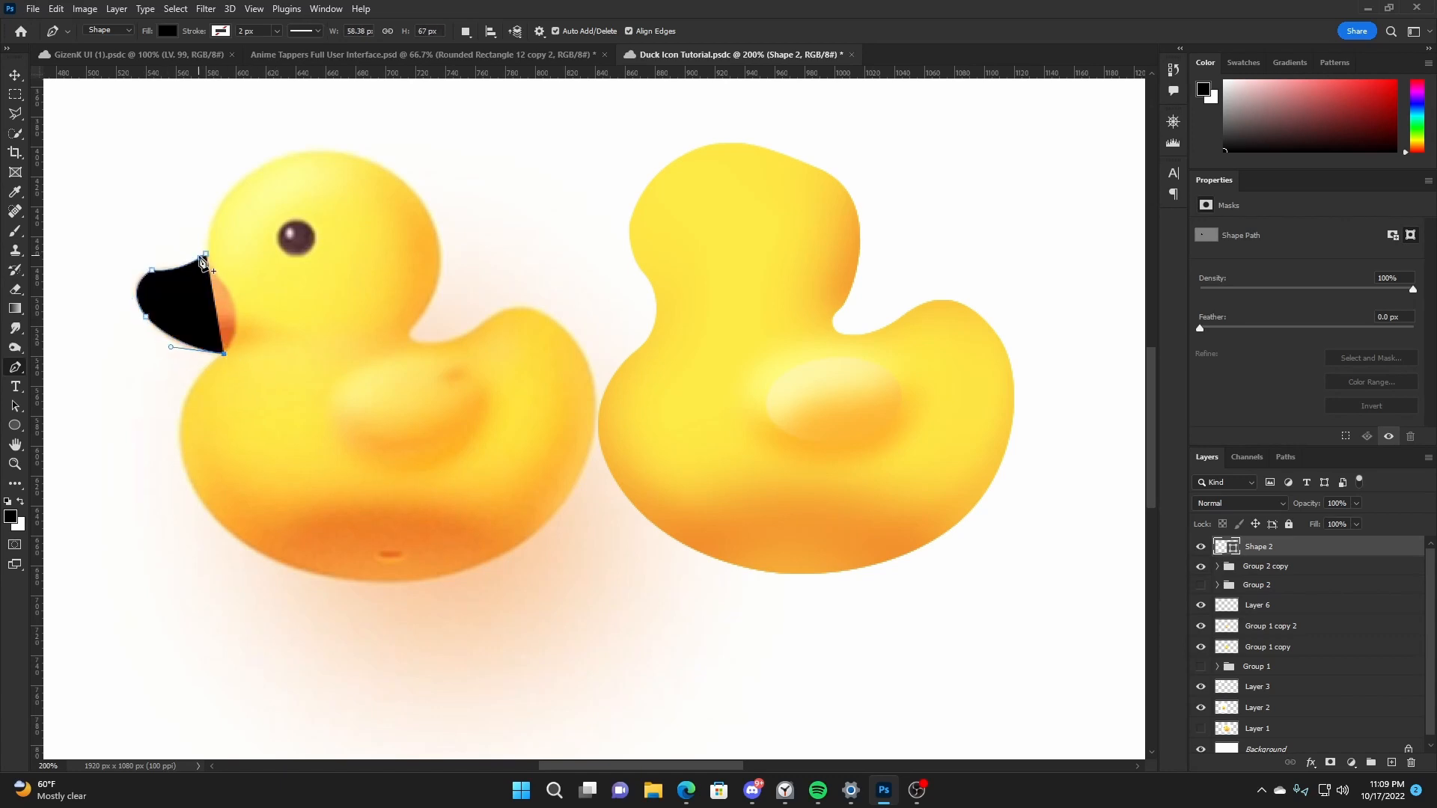
left_click_drag(226, 289, 200, 256)
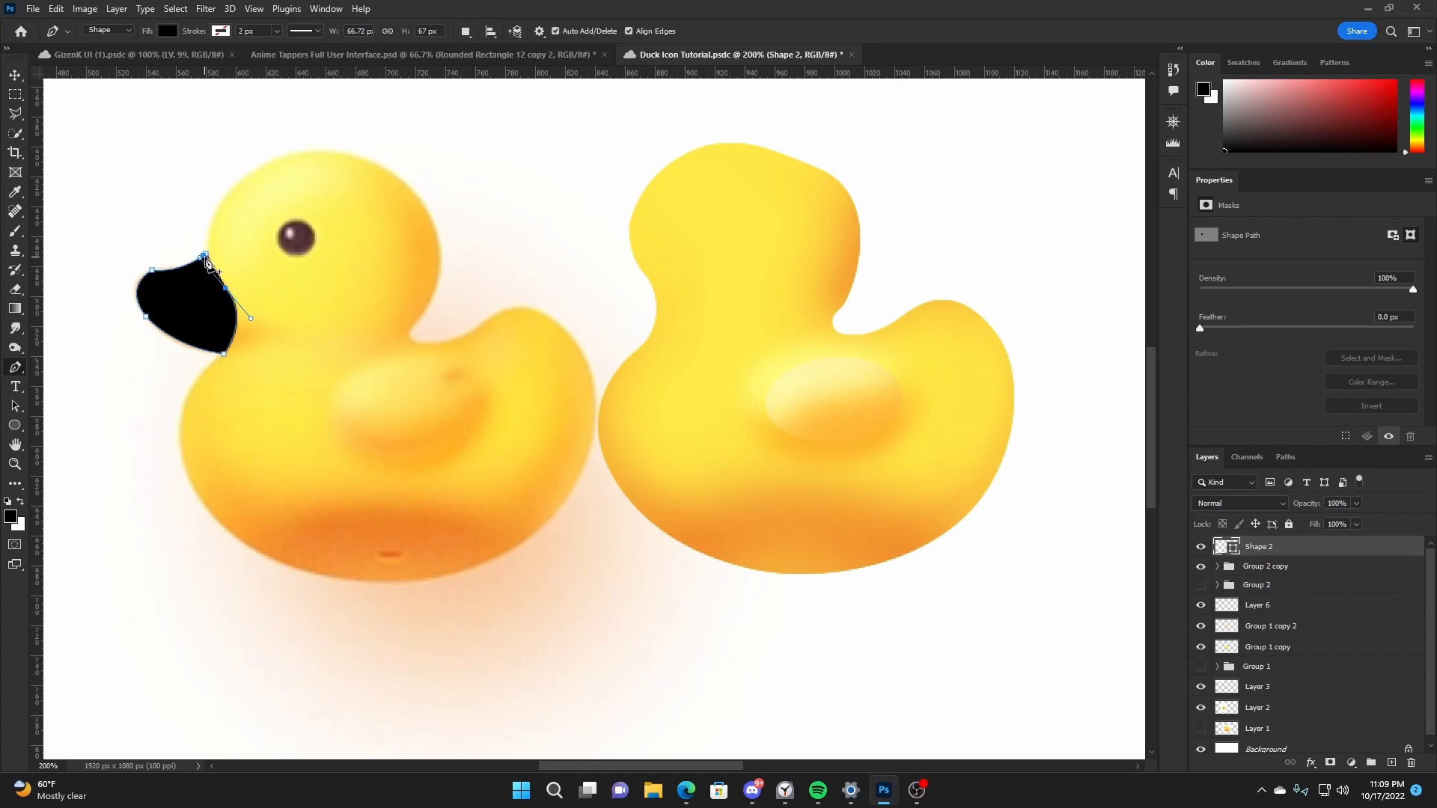
left_click(206, 254)
- Move the beak shape onto the traced duck's head and fill it with light orange sampled from the reference beak
key("v")
left_click_drag(236, 327, 660, 316)
key("Up")
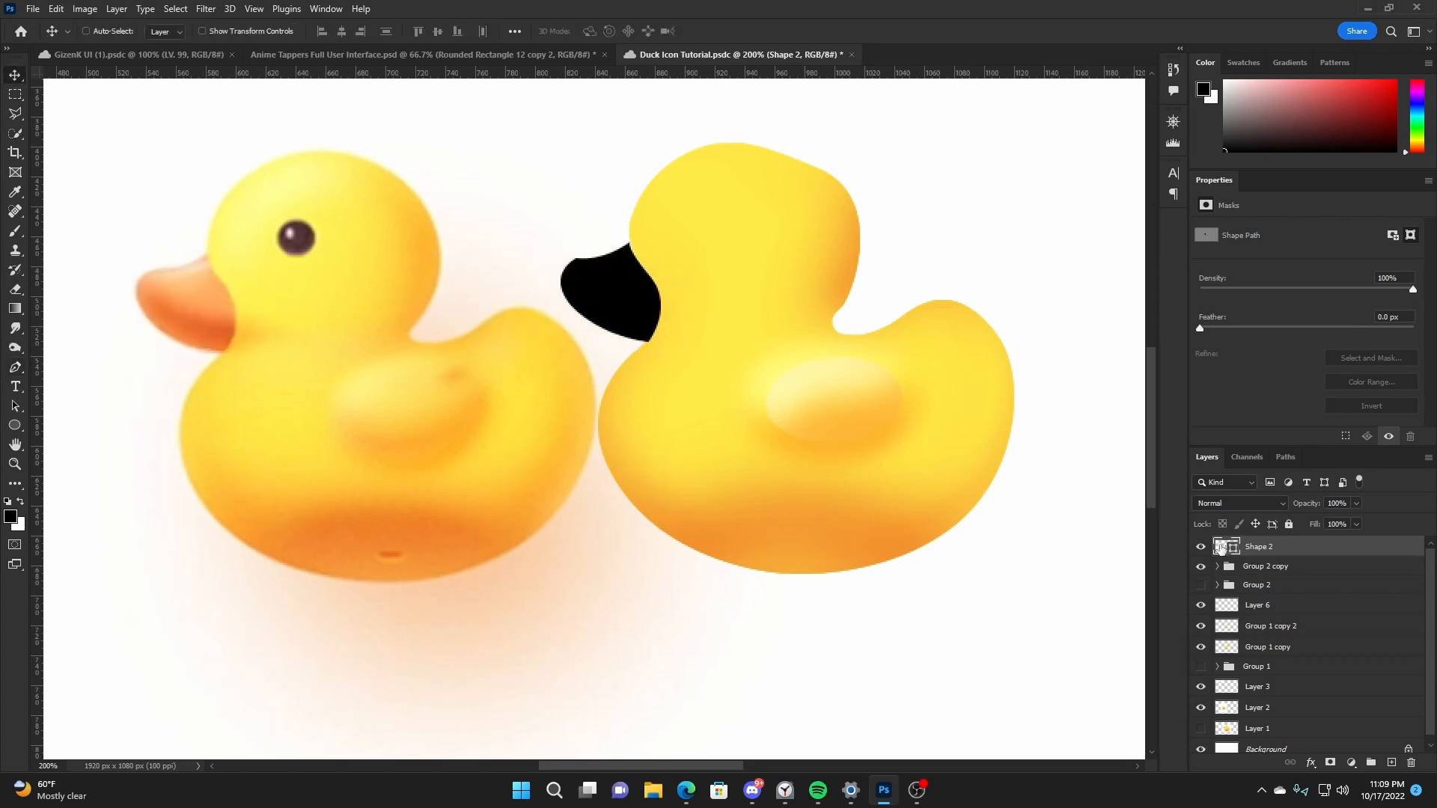
double_click(1221, 547)
left_click(200, 292)
left_click(1319, 223)
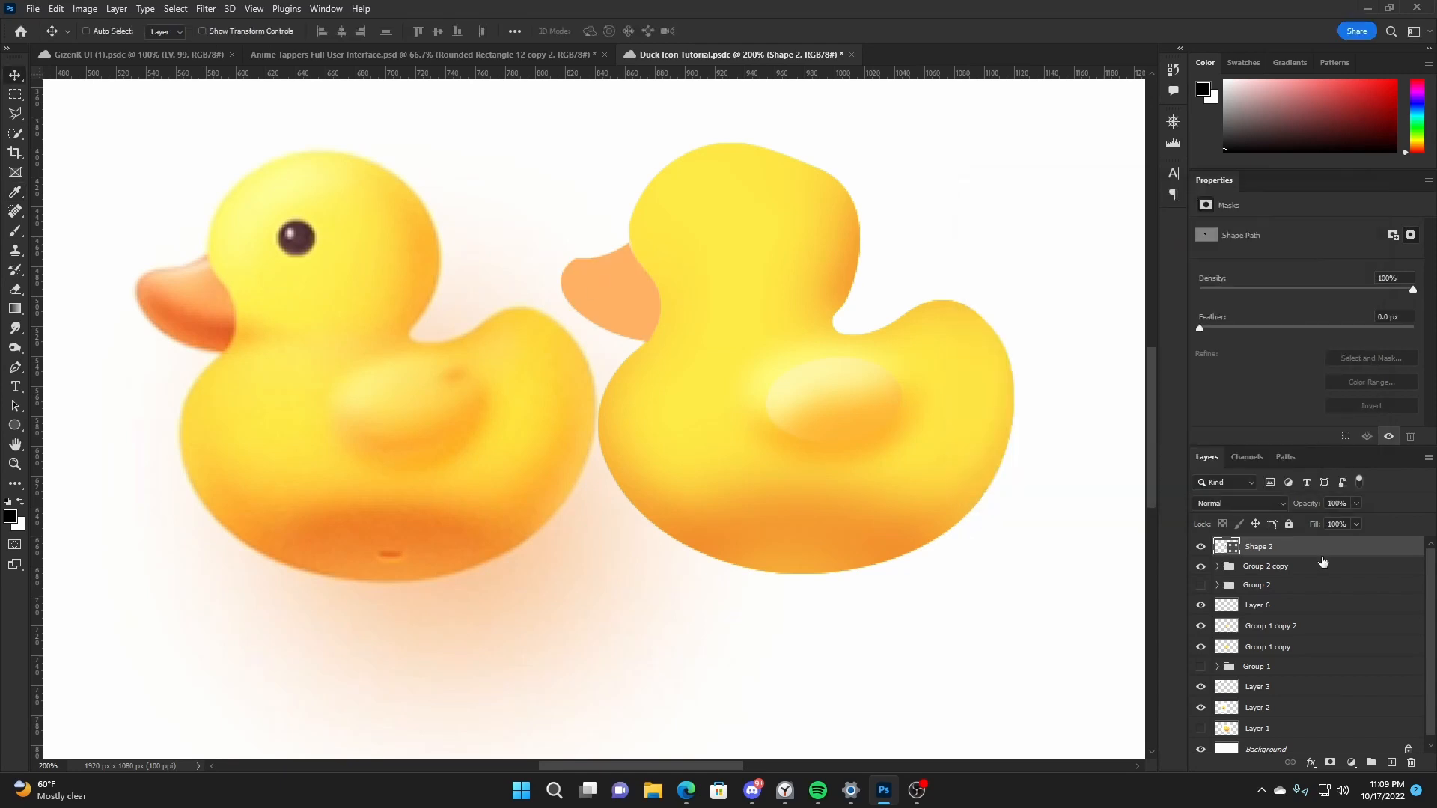
- Add an Inner Bevel to the beak with 100% highlight opacity, 77% shadow opacity and an increased bevel size
double_click(1313, 538)
left_click(775, 363)
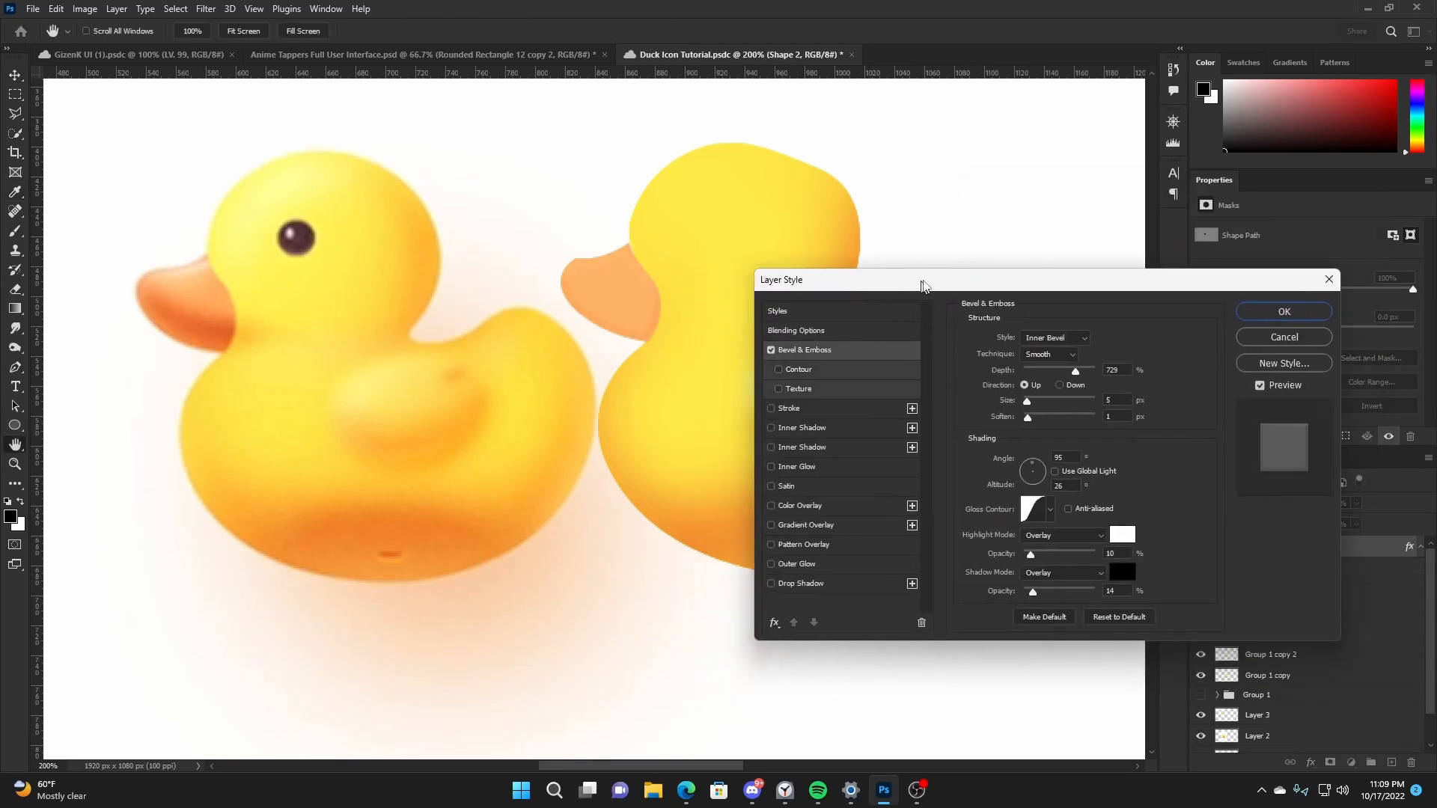
left_click_drag(1044, 590, 1108, 553)
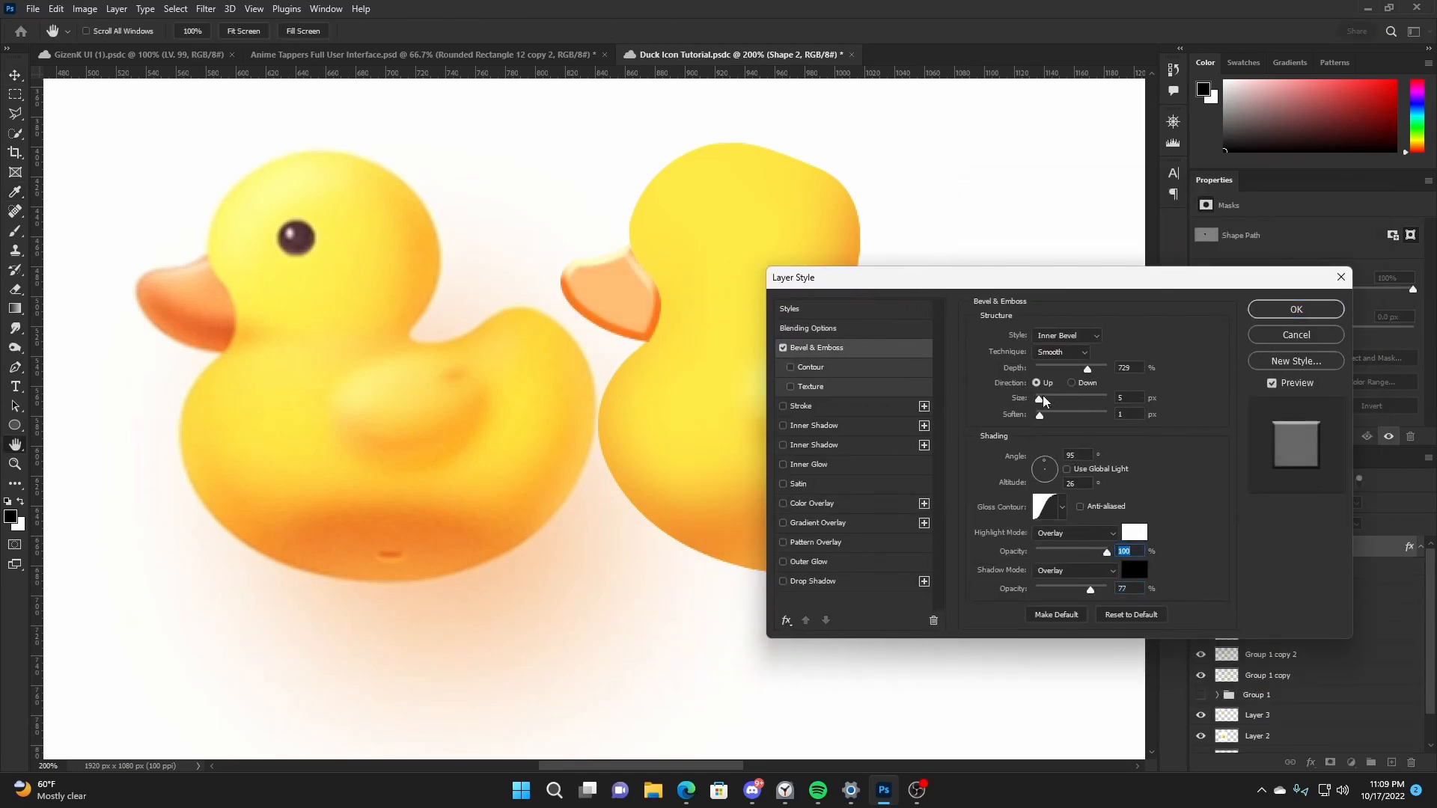
left_click_drag(1041, 399, 1054, 399)
- Clip Layer 9 to the beak and paint soft black shading along its lower part and white near its top with a 70 px brush
right_click(1313, 547)
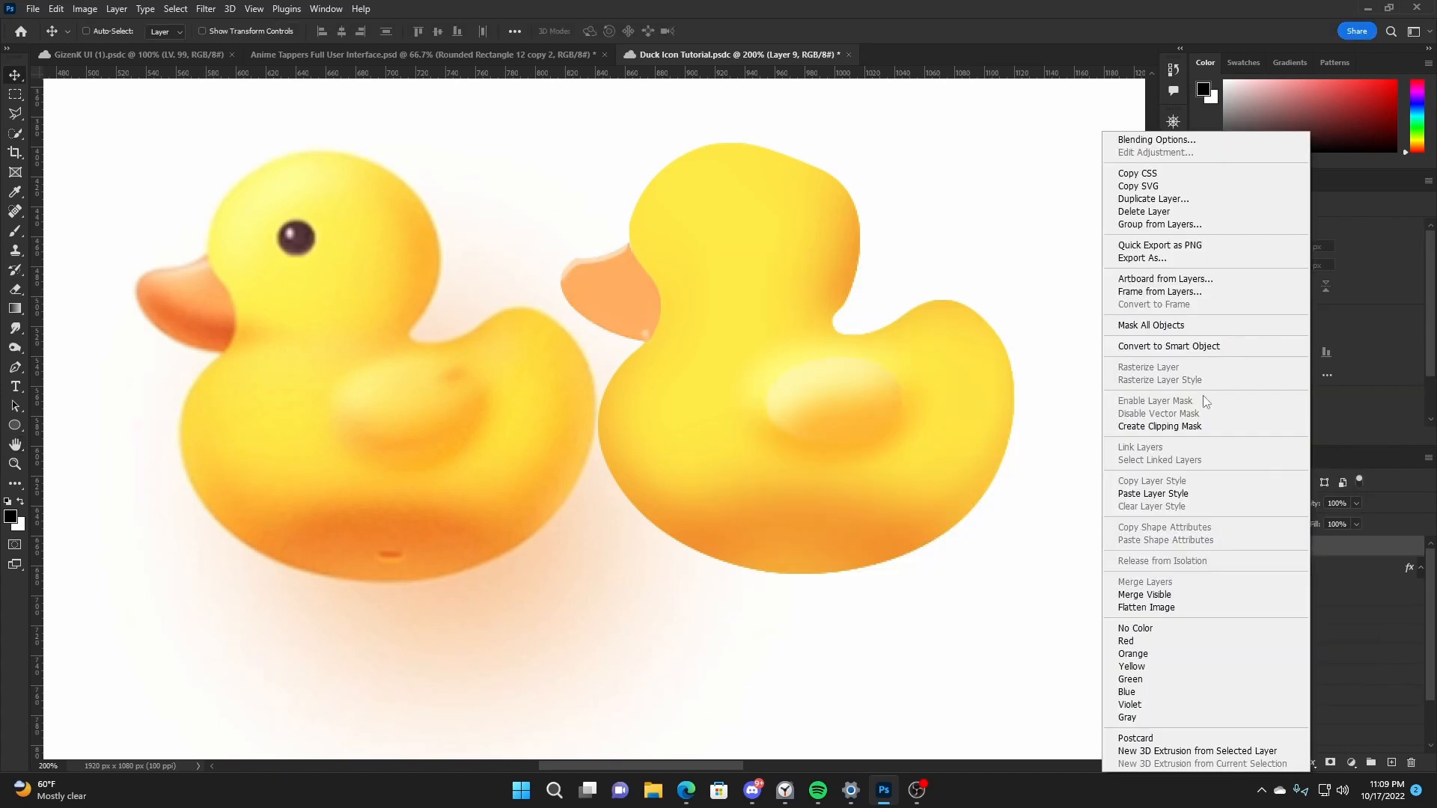
left_click(1178, 423)
key("b")
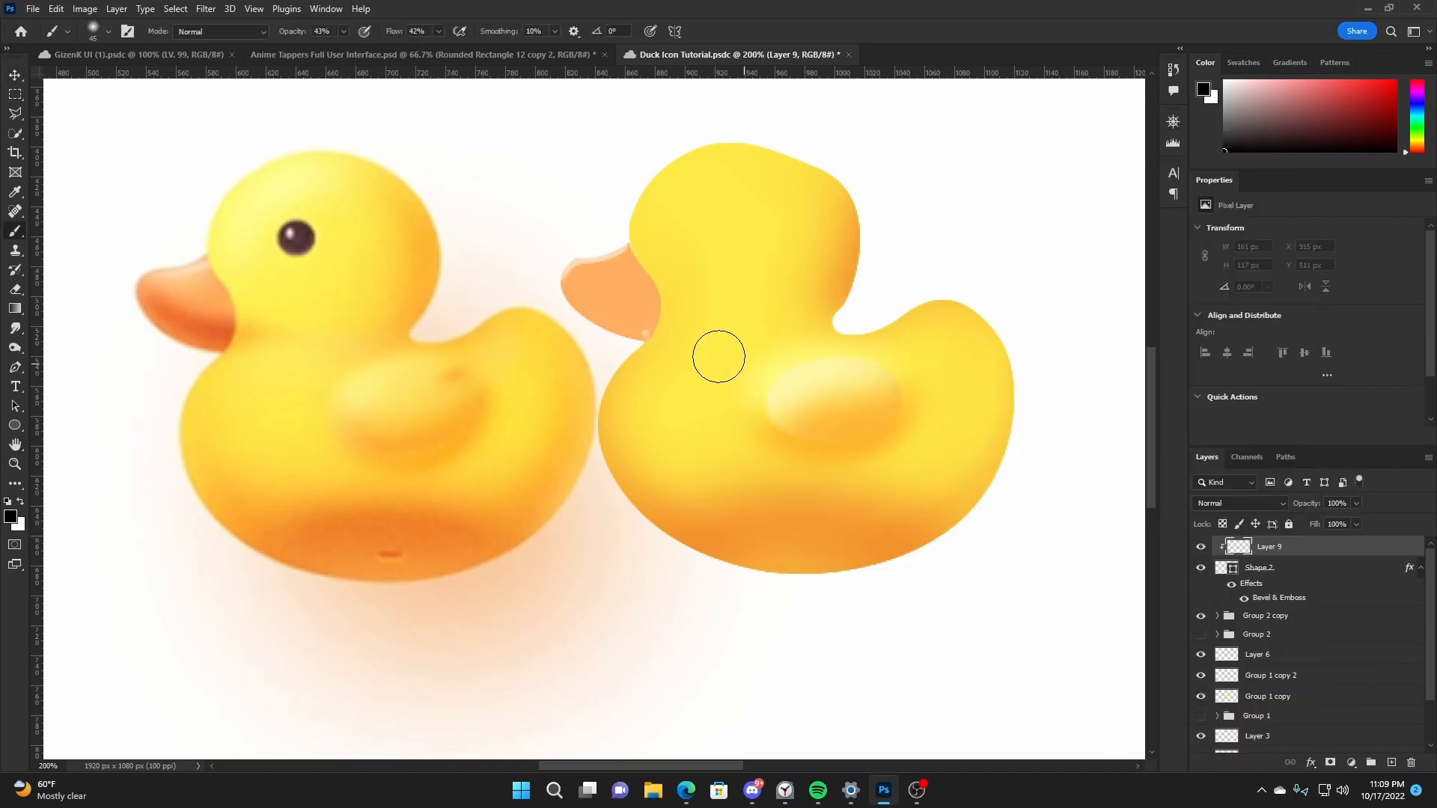
key("bracketright")
key("bracketright")
key("bracketright")
mouse_move(550, 309)
left_mouse_down()
mouse_move(669, 339)
mouse_move(611, 319)
mouse_move(695, 332)
mouse_move(638, 246)
mouse_move(603, 264)
left_mouse_up()
key("x")
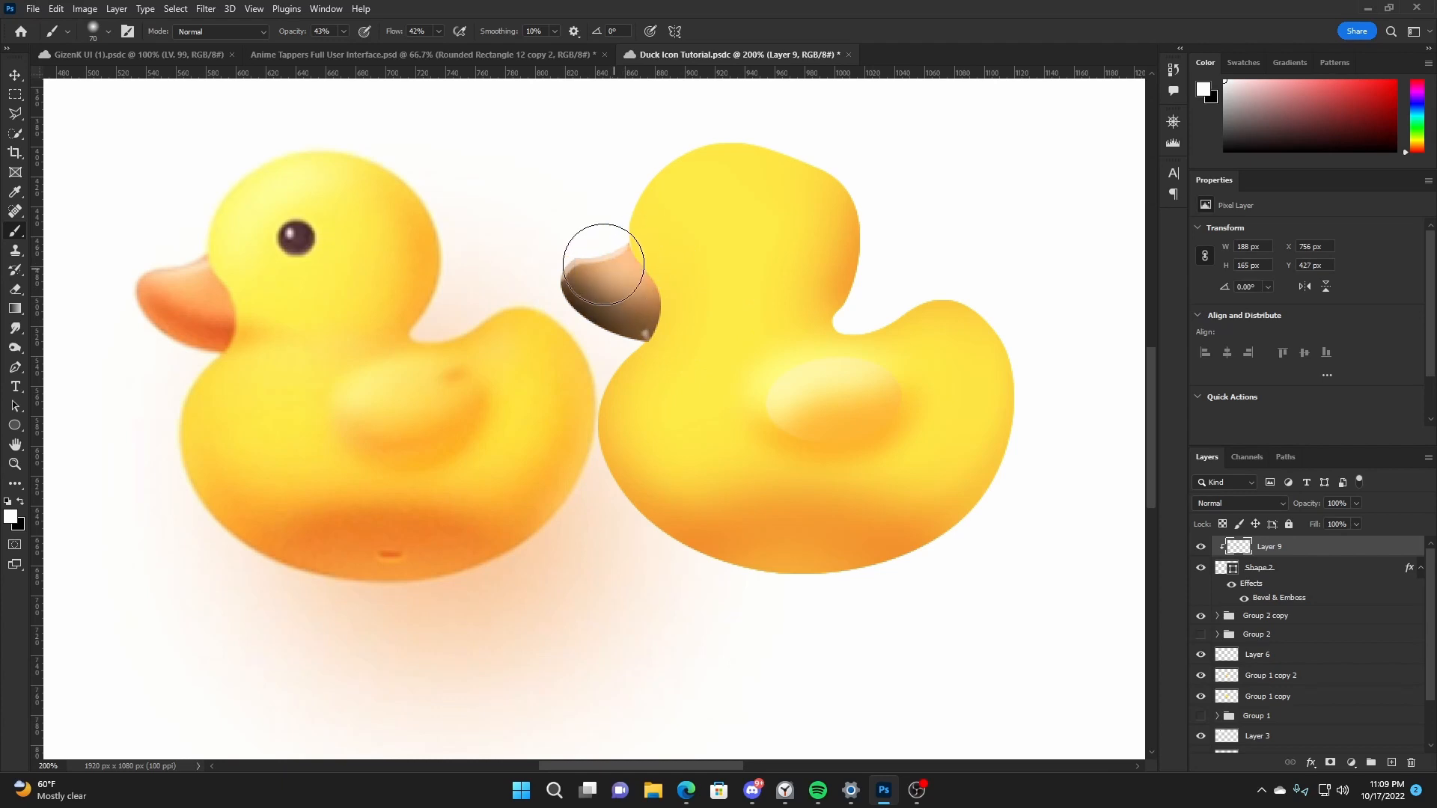
- Set the beak's clipped shading layer to Overlay and add a new empty layer above it
key("v")
left_click(1239, 503)
left_click(1228, 581)
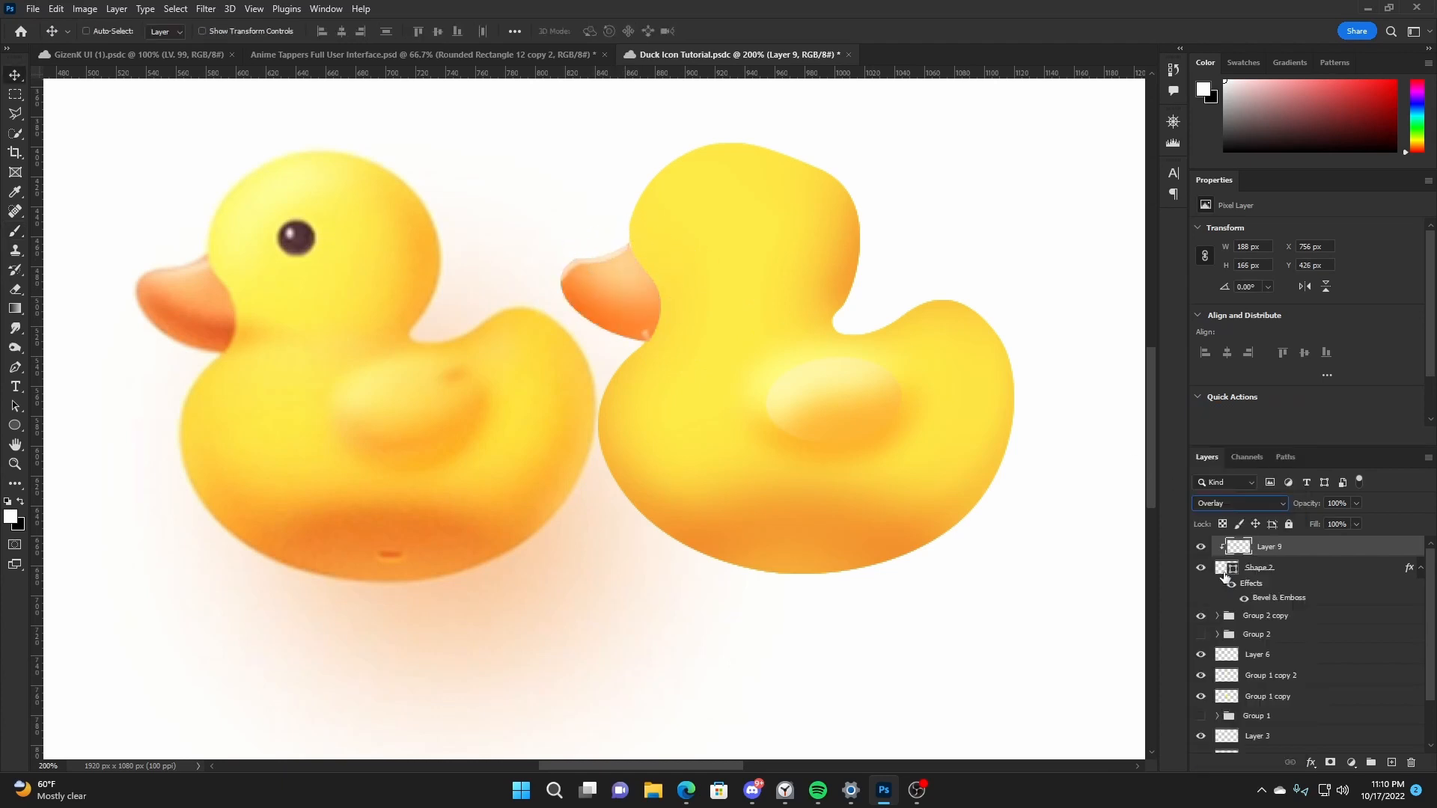
left_click(1391, 763)
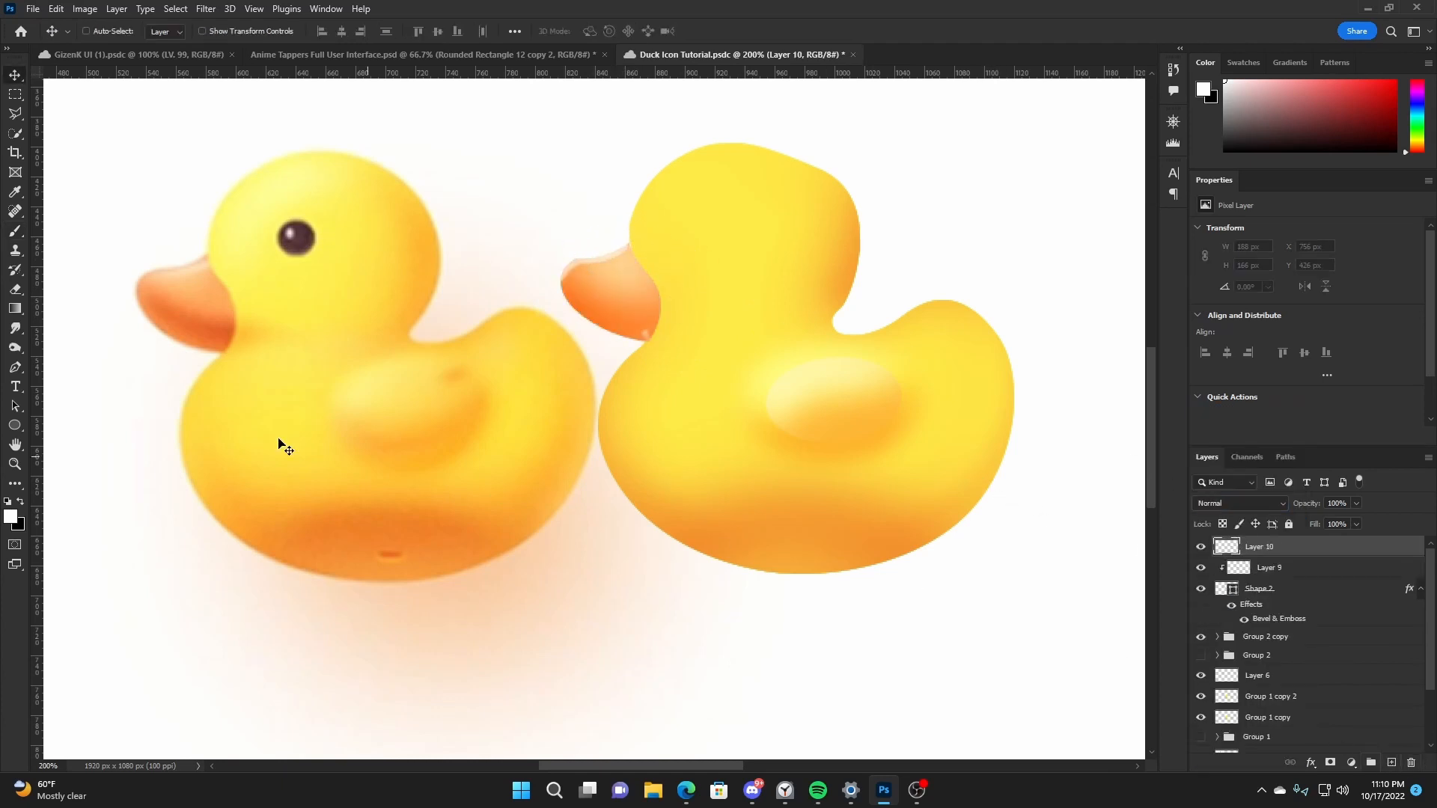
- Draw a circular eye about 24 px wide in dark brown sampled from the reference eye and place it on the traced duck's head
left_click(15, 427)
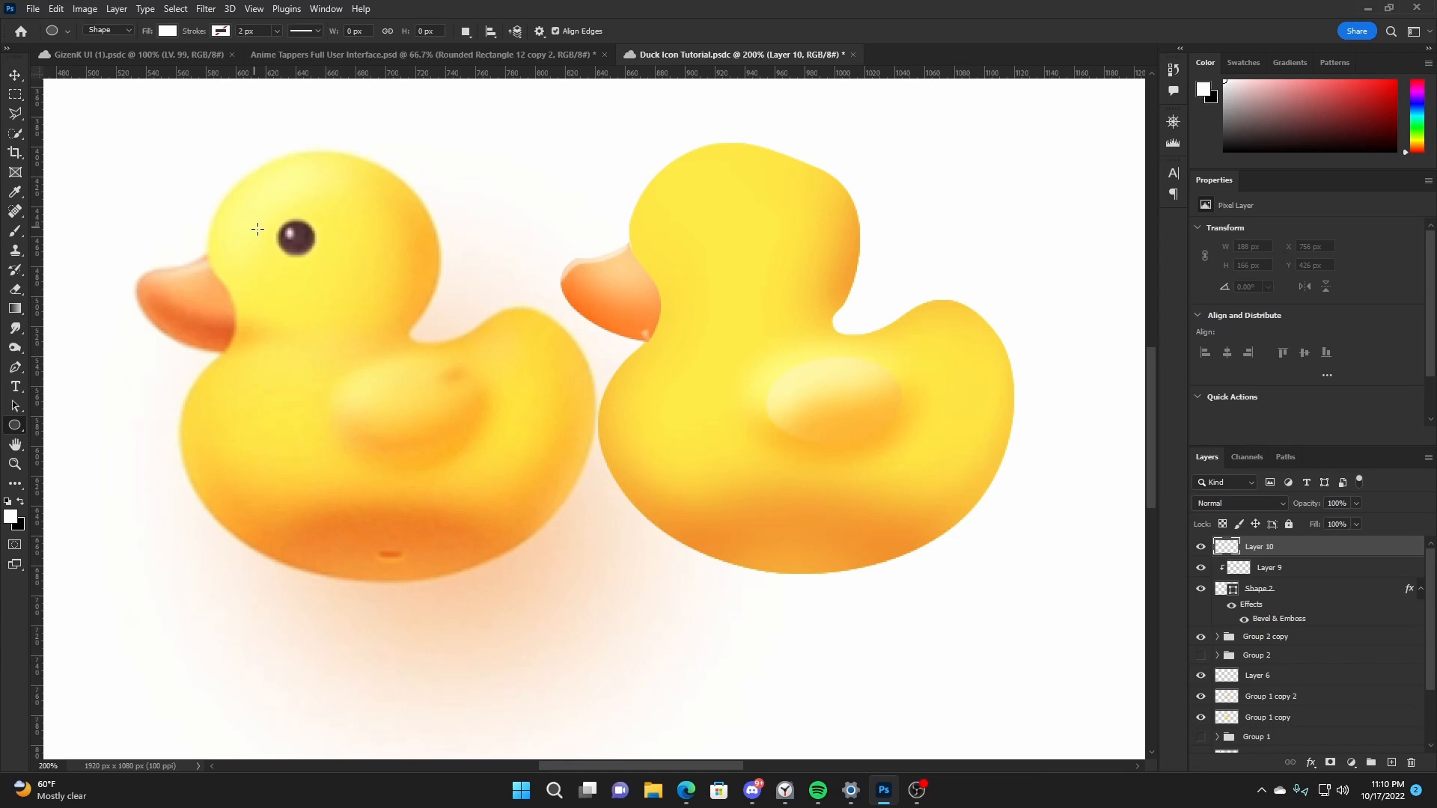
left_click(301, 234)
mouse_move(296, 237)
left_mouse_down()
mouse_move(313, 218)
mouse_move(734, 236)
left_mouse_up()
key("ctrl+z")
key("v")
- Fill the duplicate of the eye circle with the pale pink sampled from the reference eye's highlight
double_click(1226, 546)
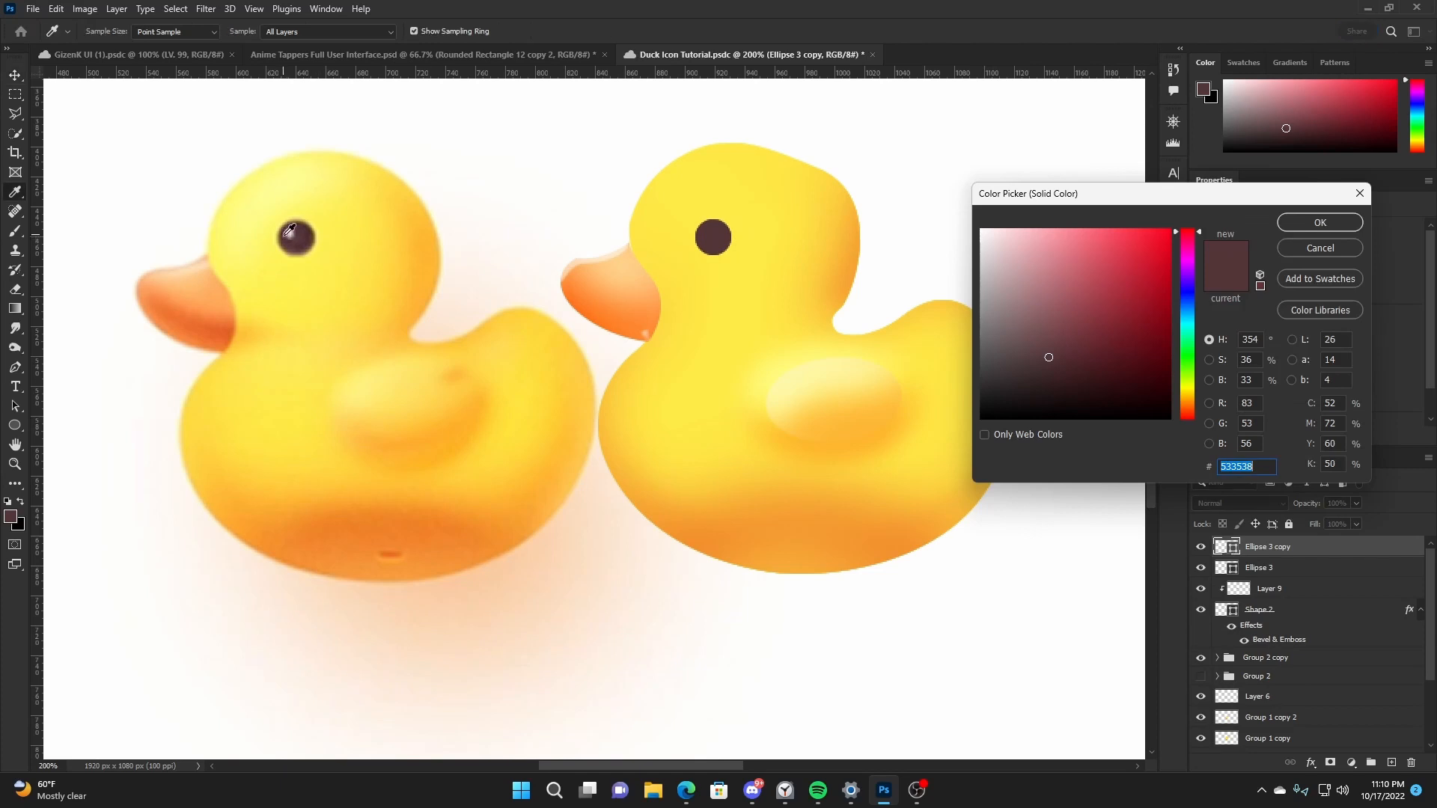
left_click(473, 231)
left_click(1300, 220)
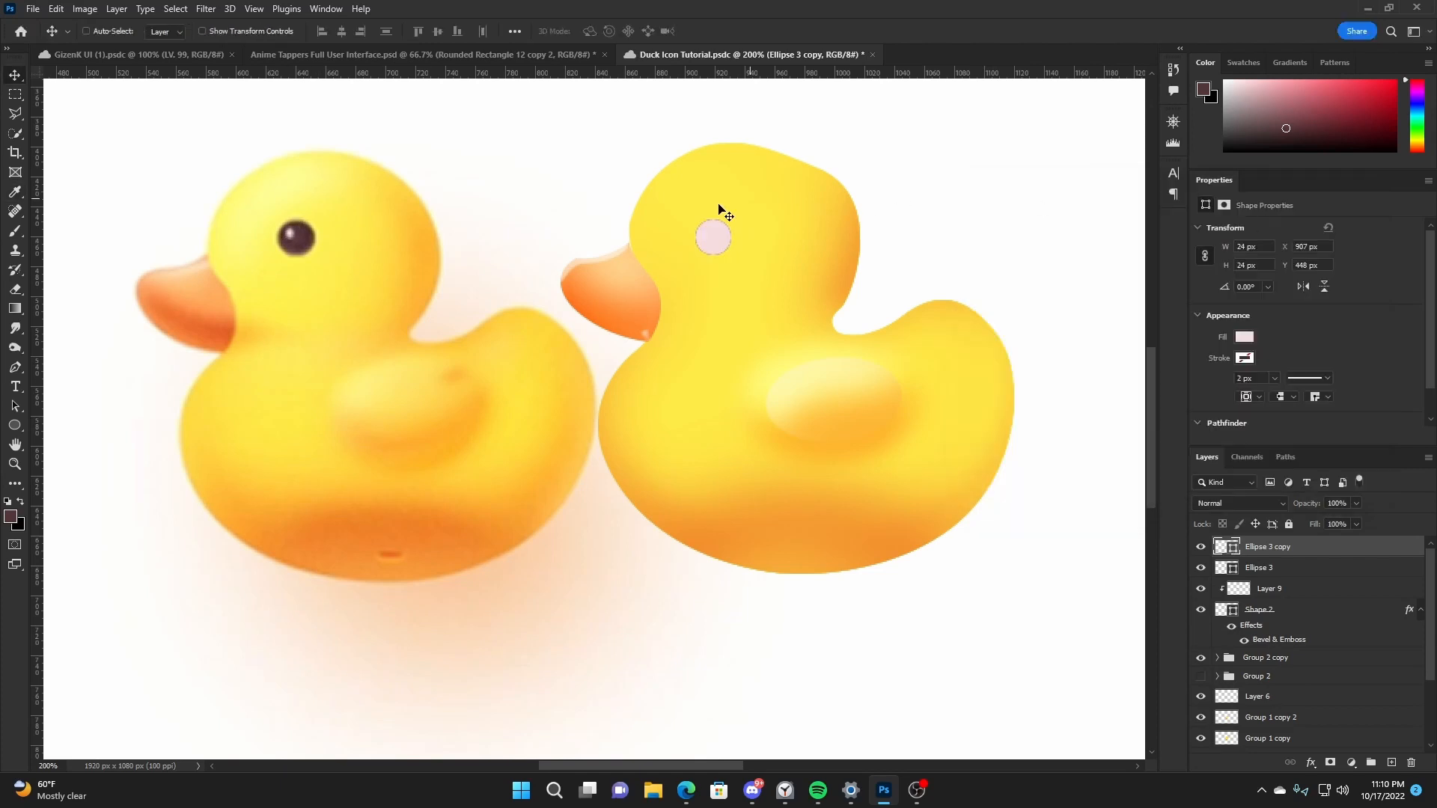
- Scale the pale pink circle to about 6 × 8 px, position it in the eye as a highlight, and save the document
key("ctrl+t")
left_click_drag(732, 238, 711, 229)
left_click_drag(726, 246, 726, 231)
key("Return")
key("ctrl+t")
key("Return")
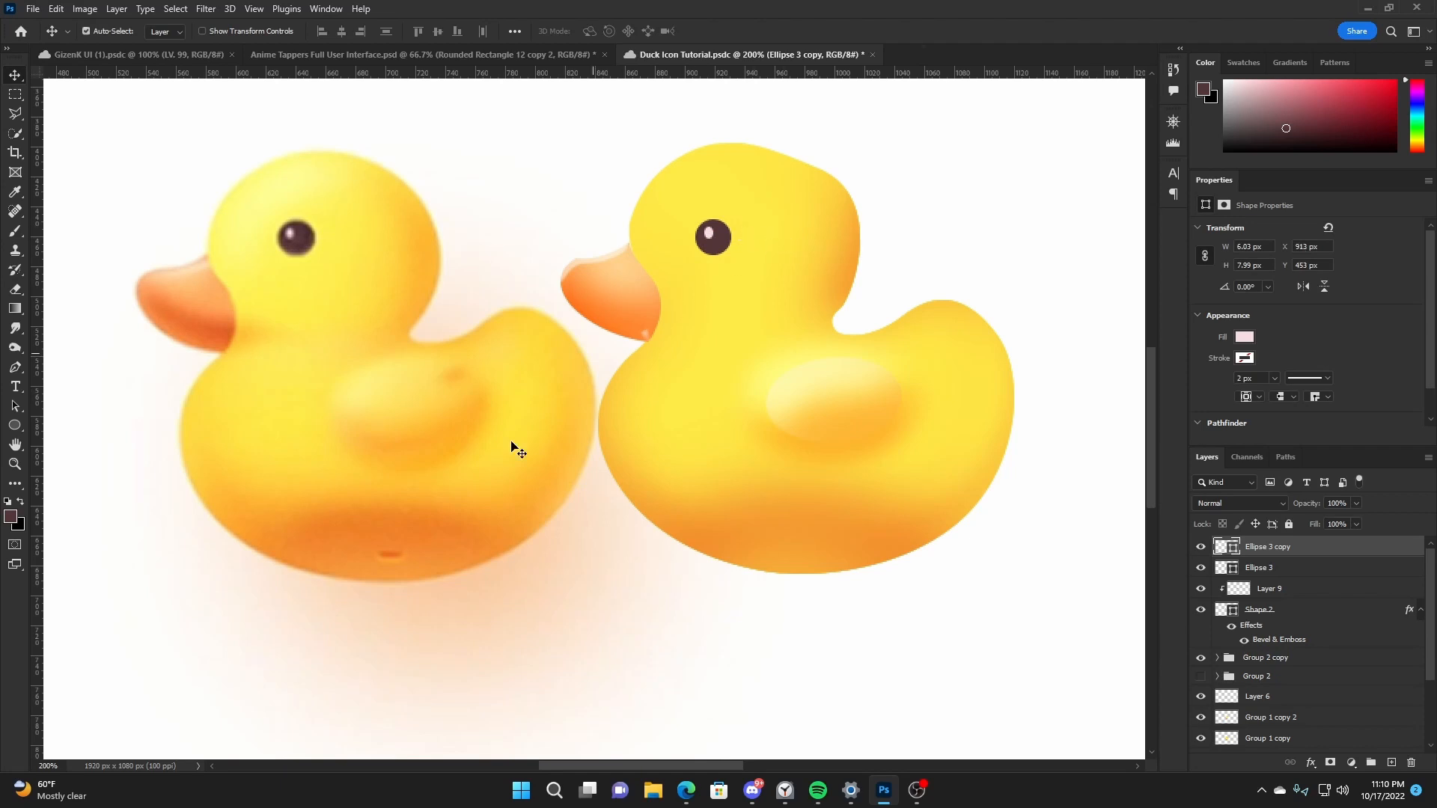
key("ctrl+s")
- On a new layer, draw an orange ellipse about 18 × 10 px matching the reference's belly mark and place it on the traced duck's underside
left_click(14, 425)
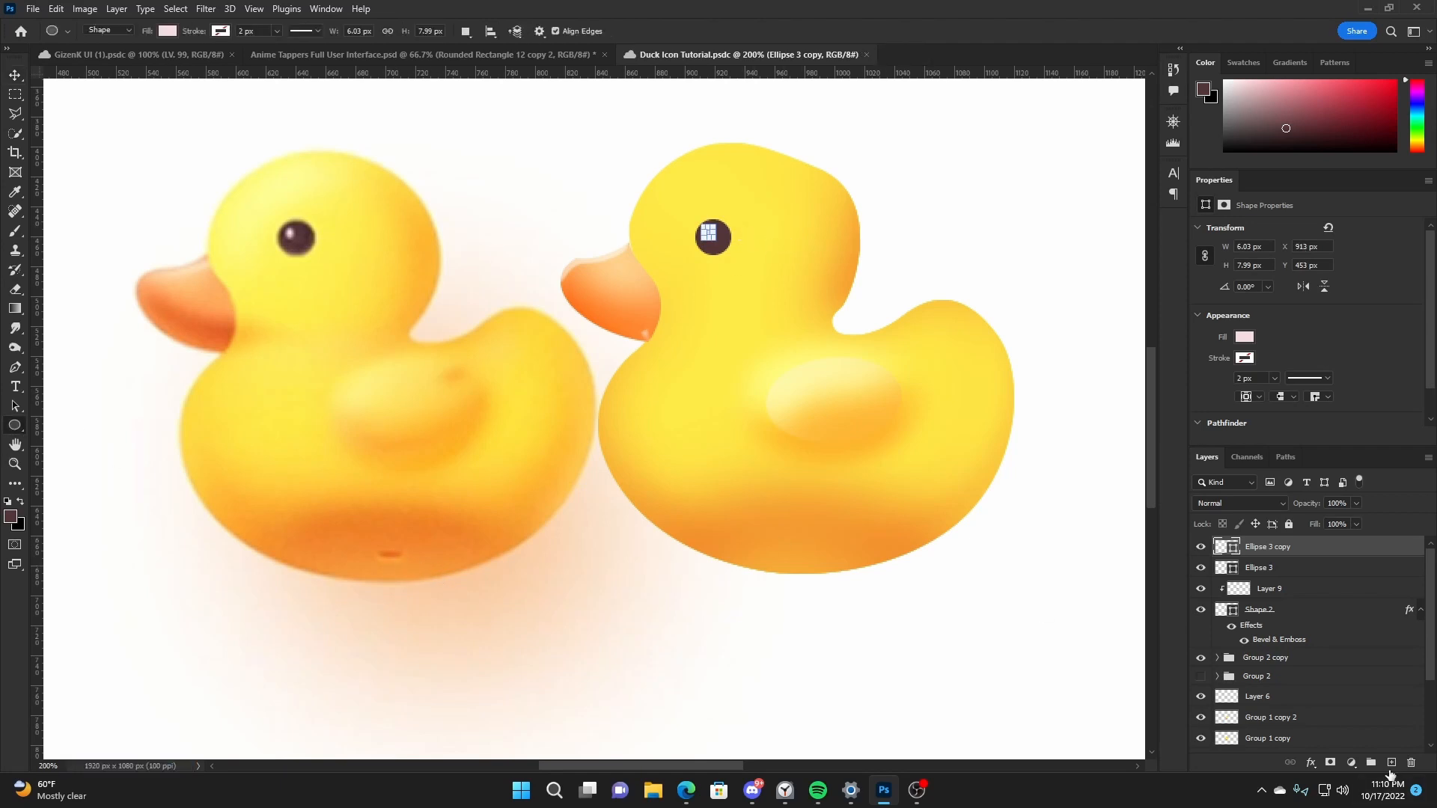
left_click(1391, 763)
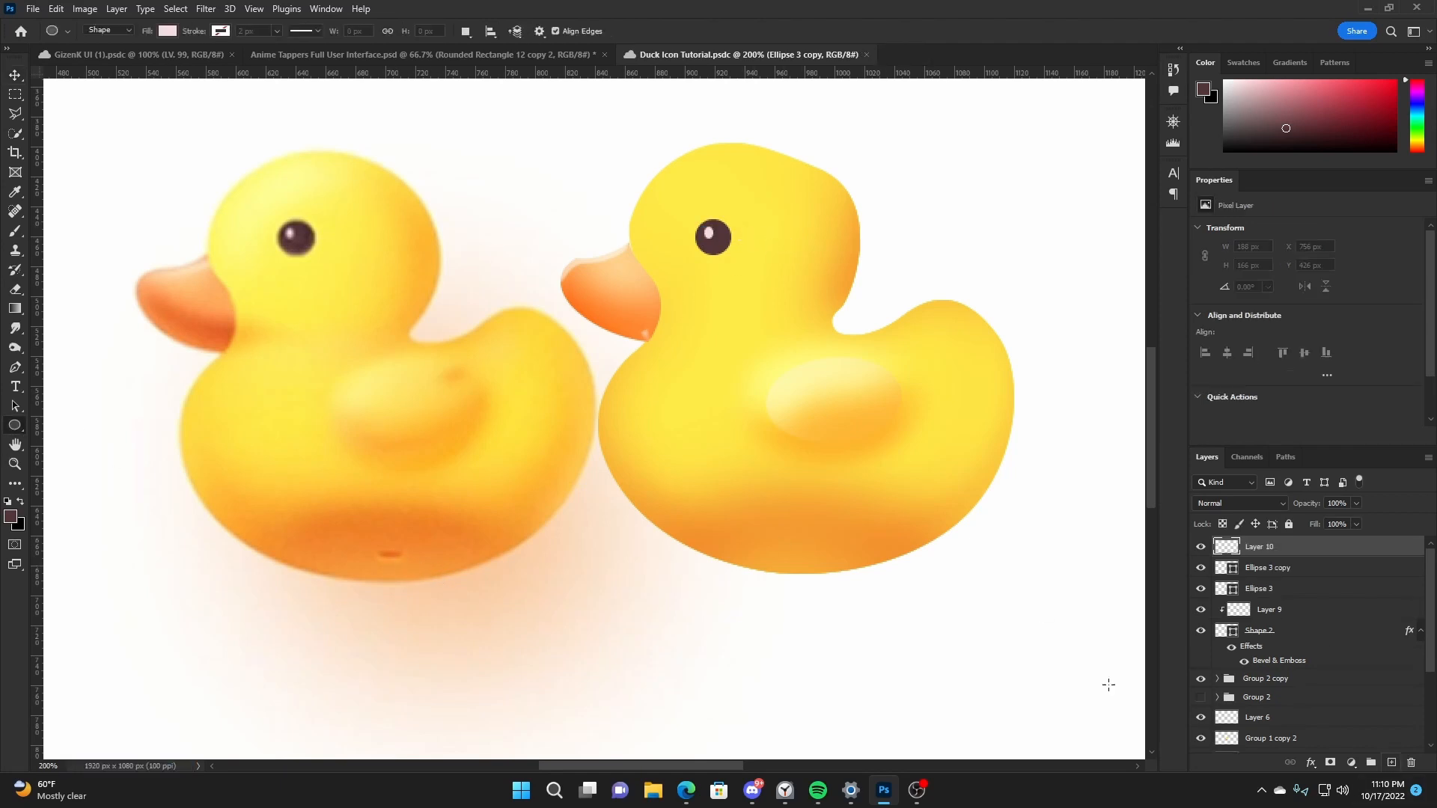
left_click(389, 555, "alt")
mouse_move(377, 550)
left_mouse_down()
mouse_move(405, 564)
mouse_move(851, 550)
left_mouse_up()
key("v")
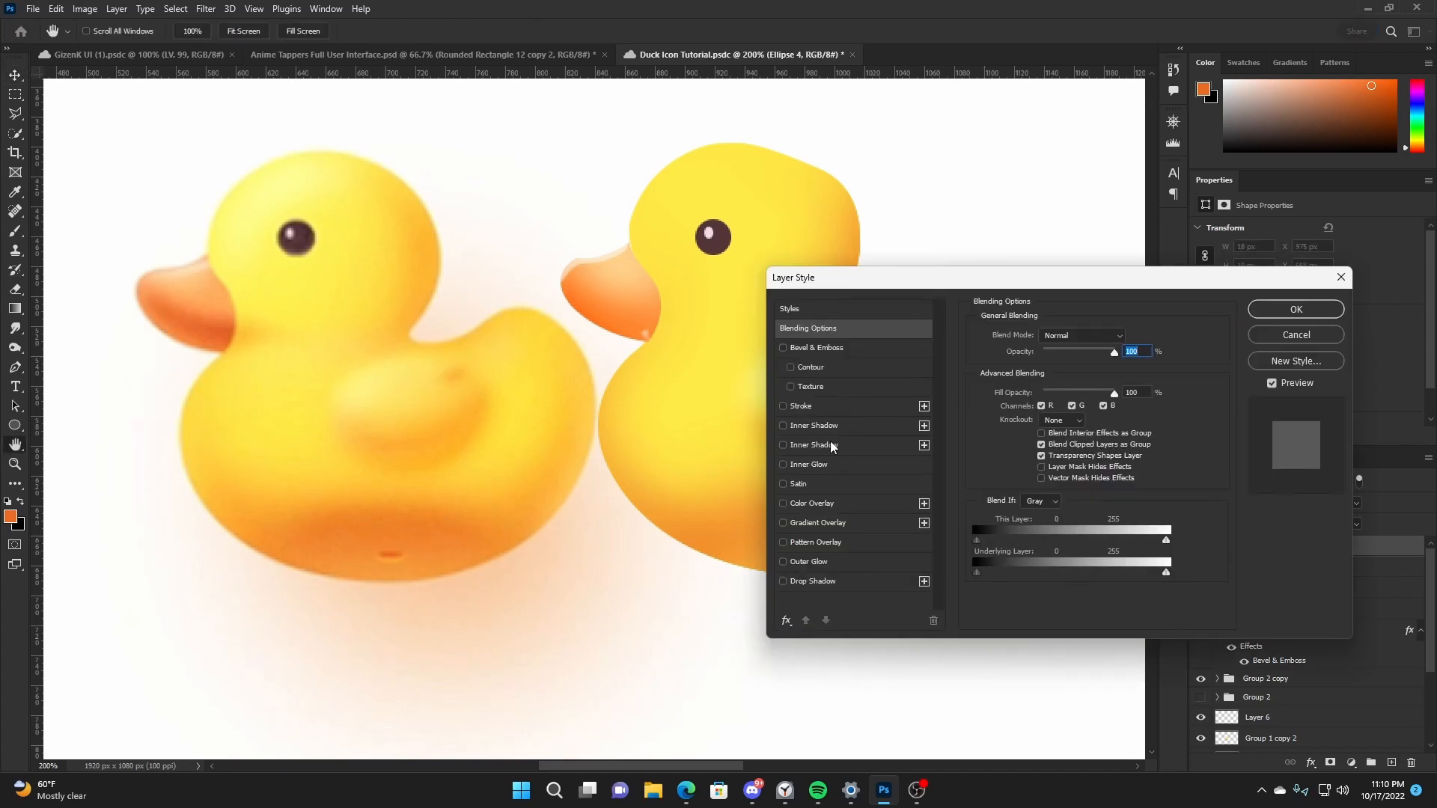
- Try a white Outer Glow in Overlay mode with 100% opacity and 8 px size on the belly mark
left_click(810, 561)
left_click_drag(1069, 353, 1103, 352)
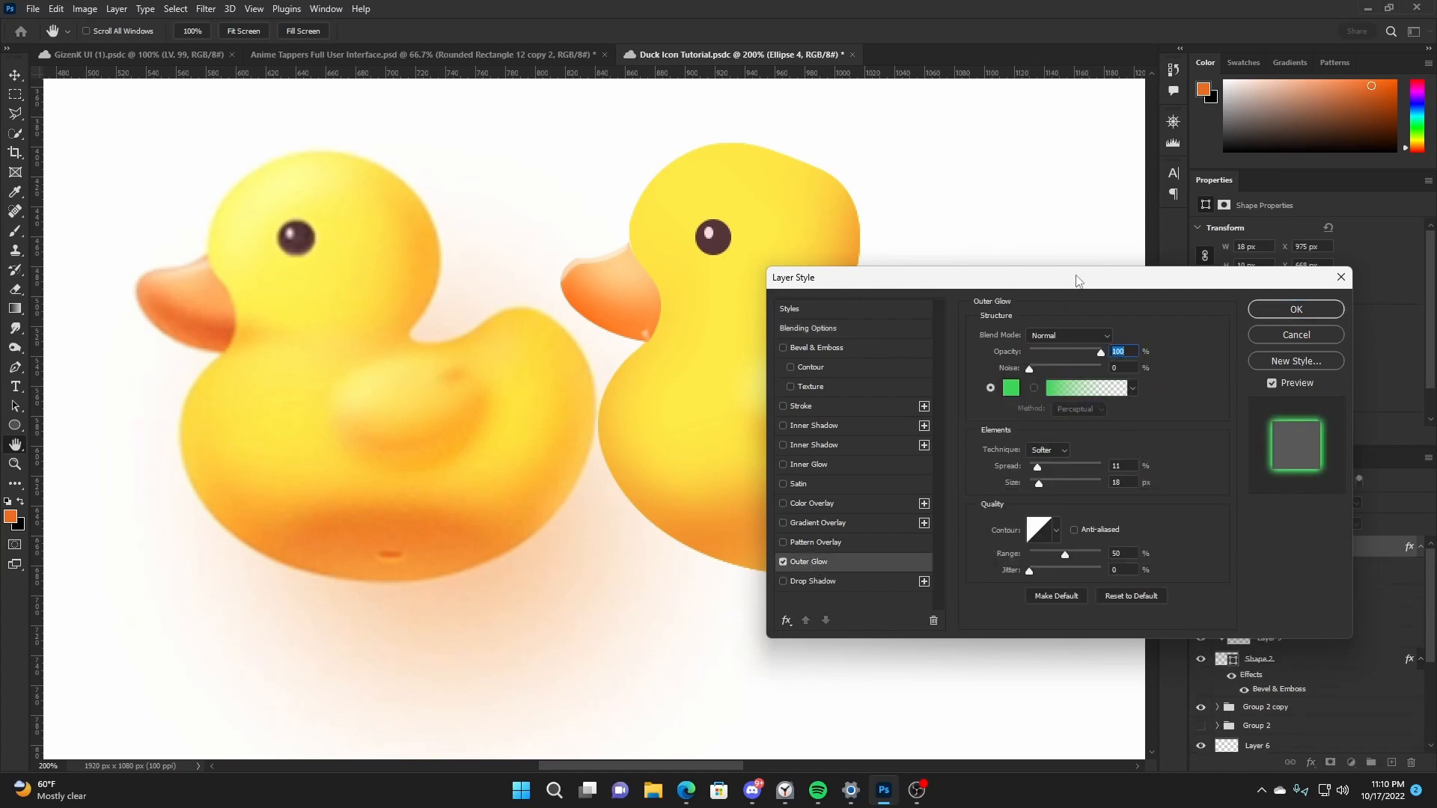
left_click_drag(1078, 281, 1239, 270)
left_click(1175, 376)
left_click_drag(1048, 266, 970, 217)
left_click(1314, 223)
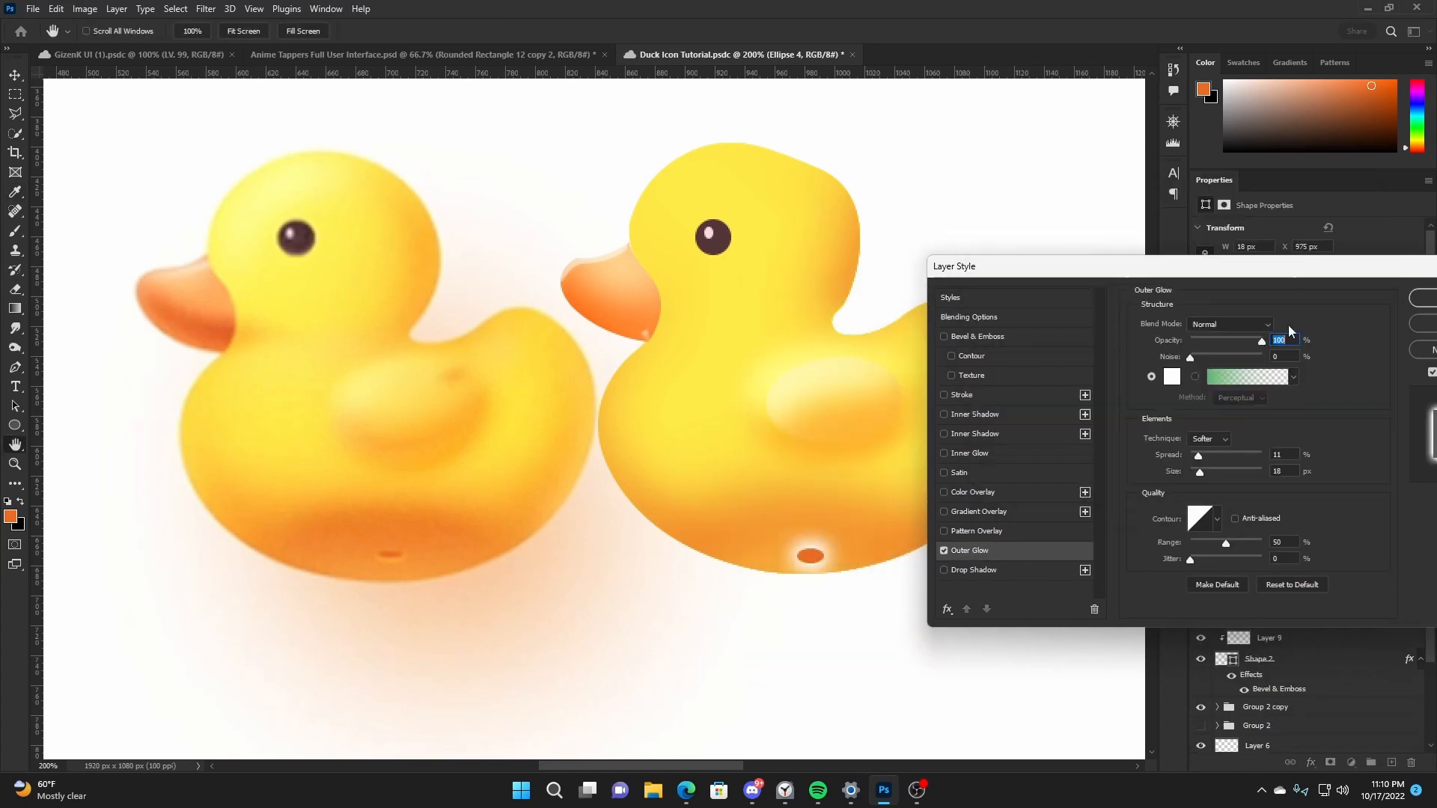
left_click(1246, 324)
left_click(1231, 502)
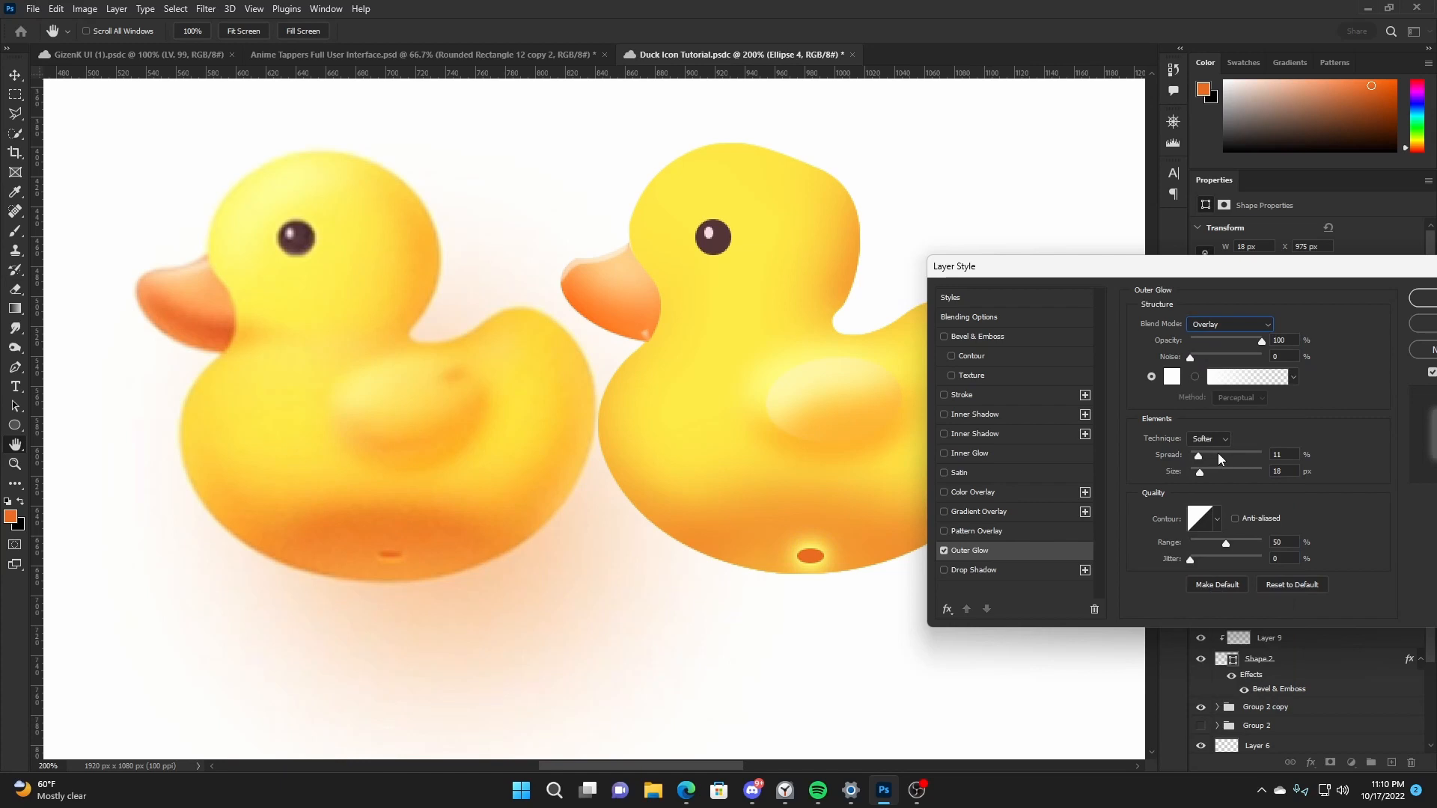
left_click_drag(1200, 471, 1197, 475)
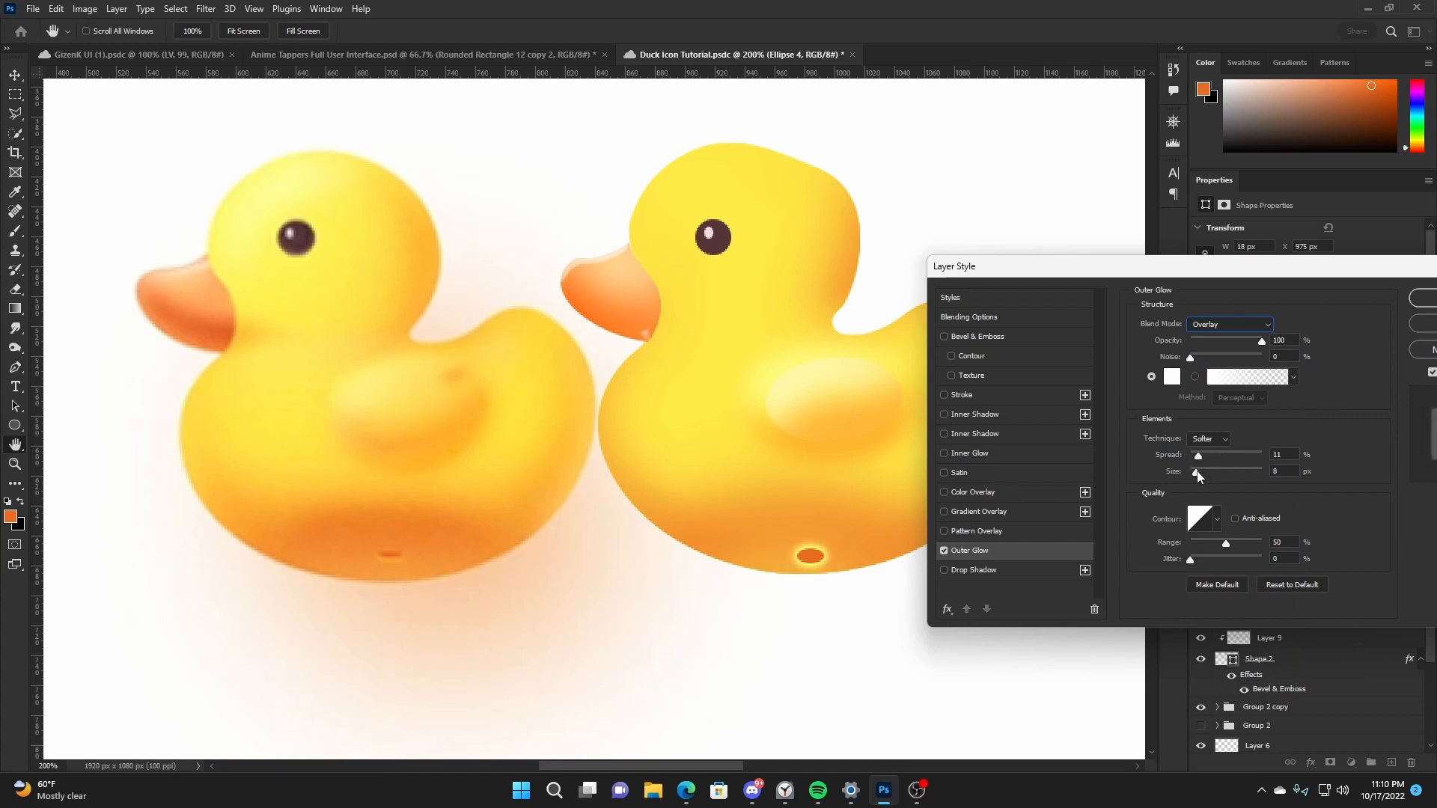
left_click(943, 550)
- Add a white (ffffff) Drop Shadow in Soft Light mode to the belly mark and adjust its opacity, spread and size
left_click(944, 569)
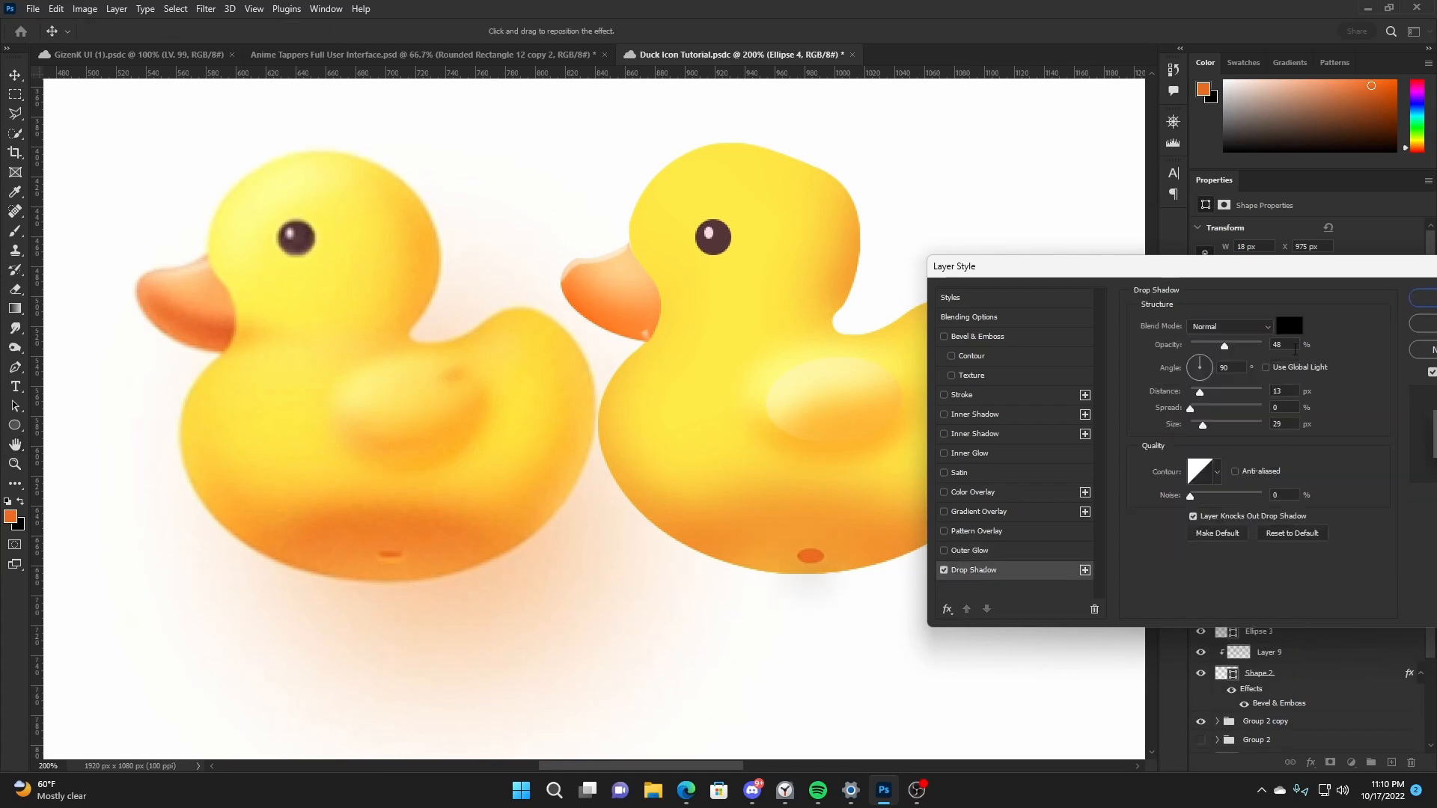
left_click(1289, 327)
type("ffffff")
left_click(1319, 222)
left_click(1232, 327)
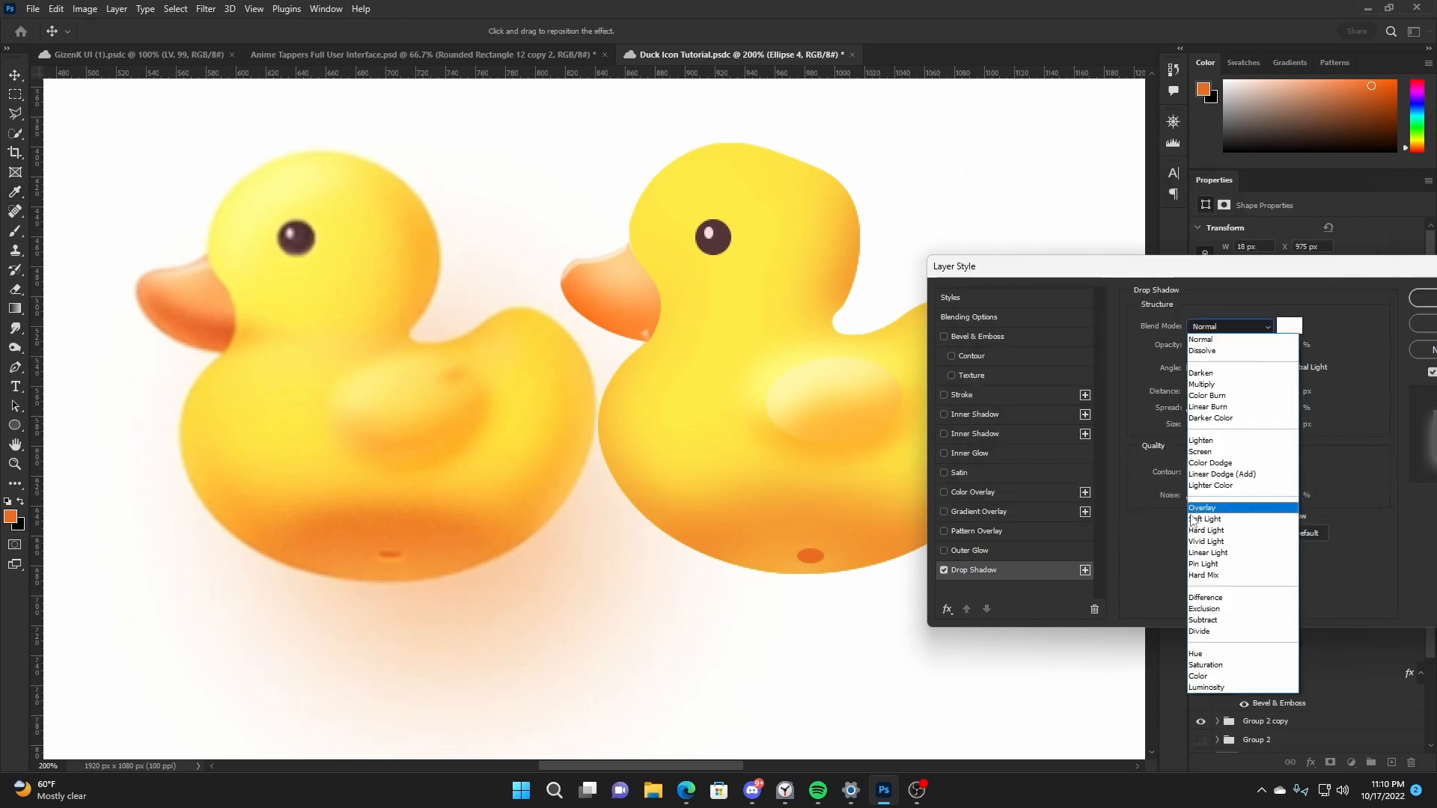
left_click(1195, 520)
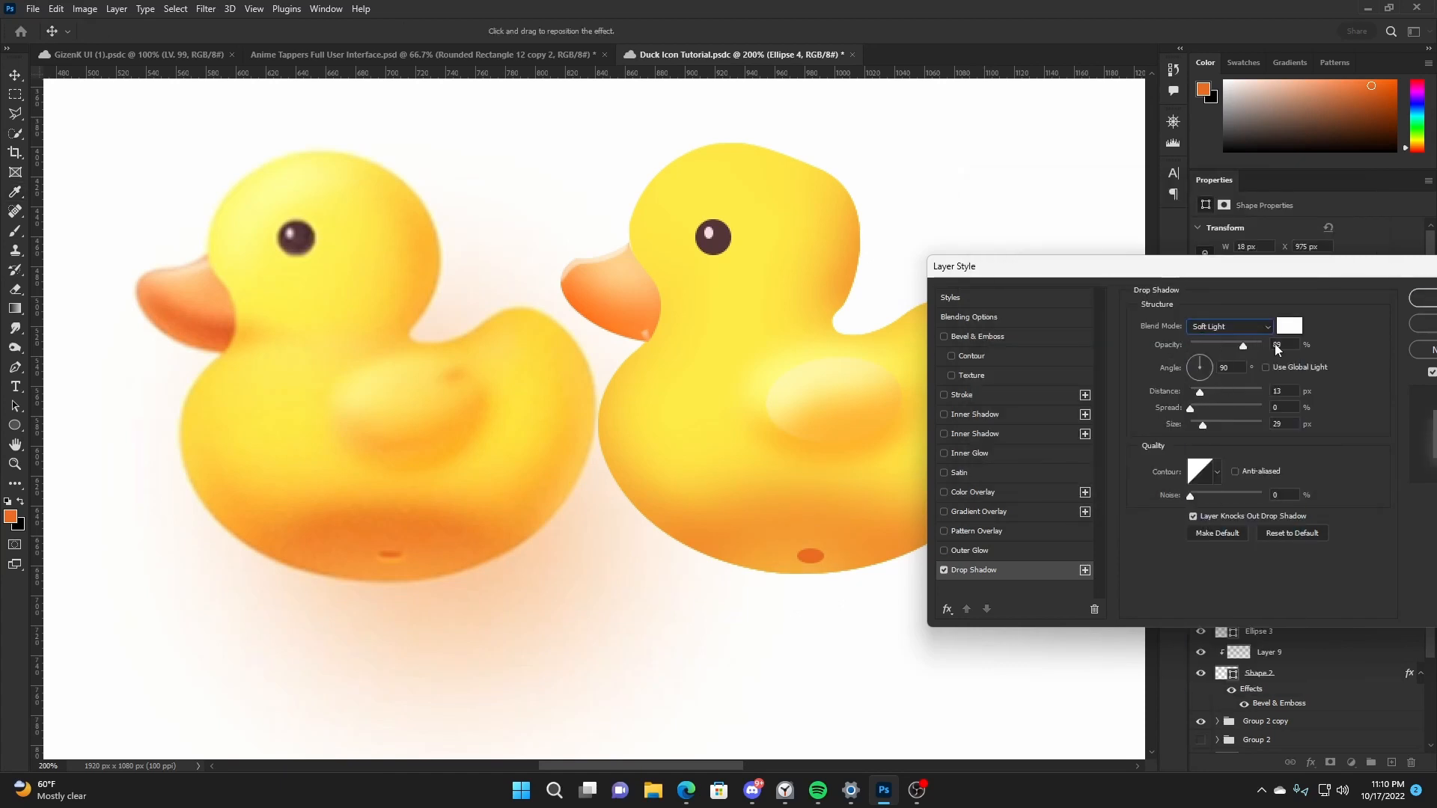
mouse_move(1191, 408)
left_mouse_down()
mouse_move(1208, 408)
mouse_move(1193, 425)
left_mouse_up()
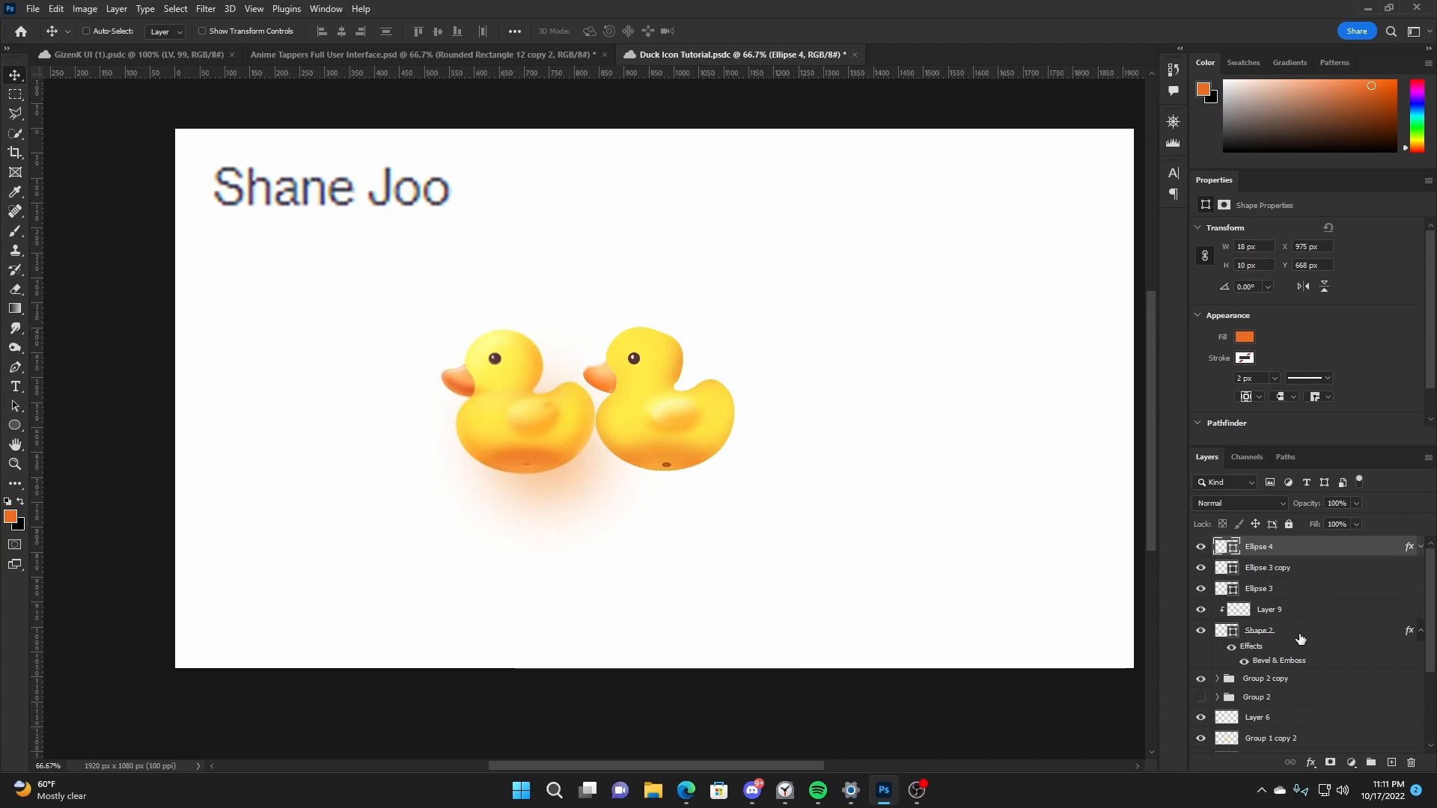
- Group the beak, eye and belly mark layers together
left_click(1300, 638, "shift")
key("ctrl+g")
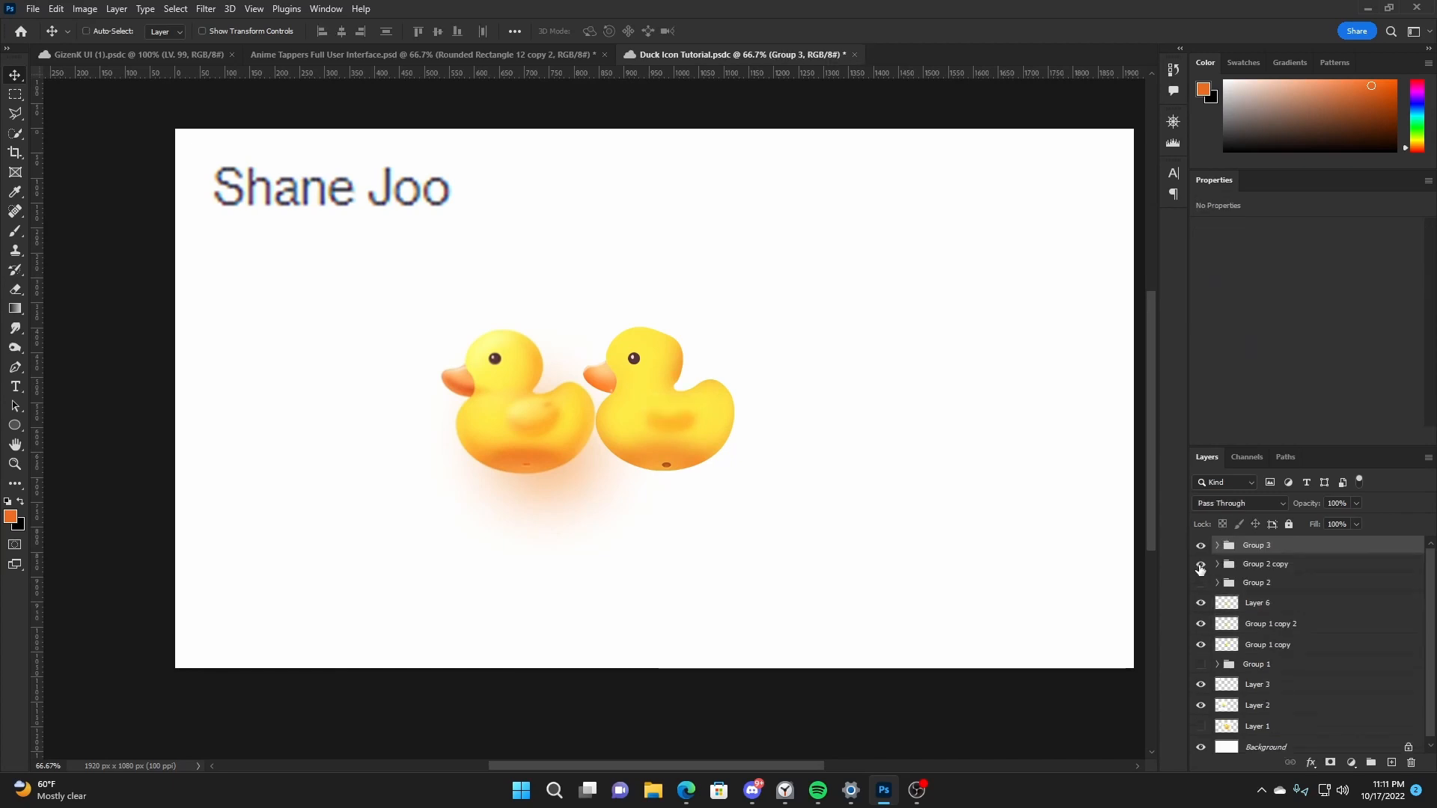
- Hide the reference duck on Layer 2 and group Group 3, Group 2 copy, Layer 6, Group 1 copy 2 and Group 1 copy
left_click(1260, 569, "ctrl")
left_click(1266, 605, "ctrl")
left_click(1269, 626, "ctrl")
left_click(1270, 646, "ctrl")
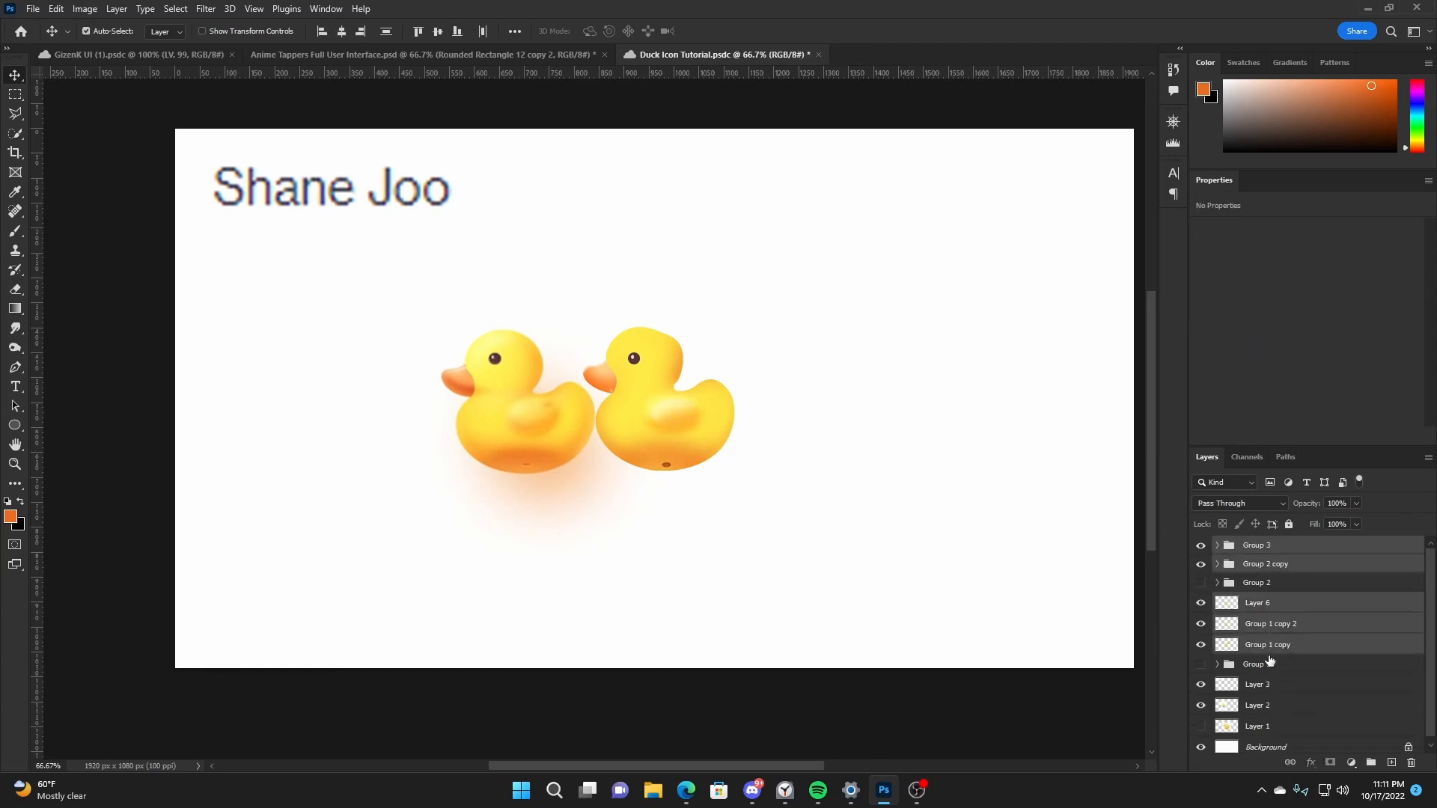
left_click(1272, 690, "ctrl")
scroll(1276, 708, "down", 1)
left_click(1276, 707, "ctrl")
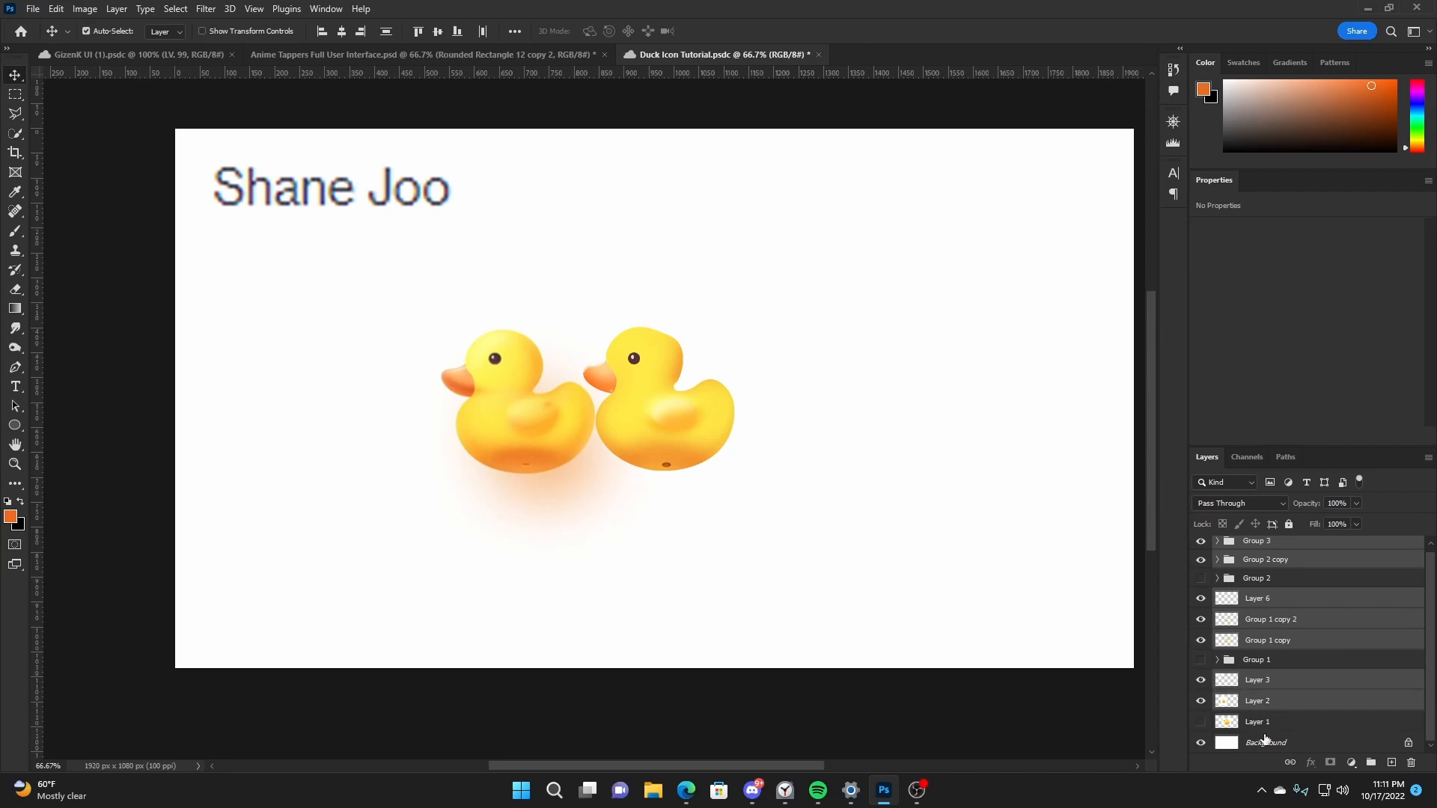
left_click(1201, 700)
left_click(1201, 701)
left_click(1201, 700)
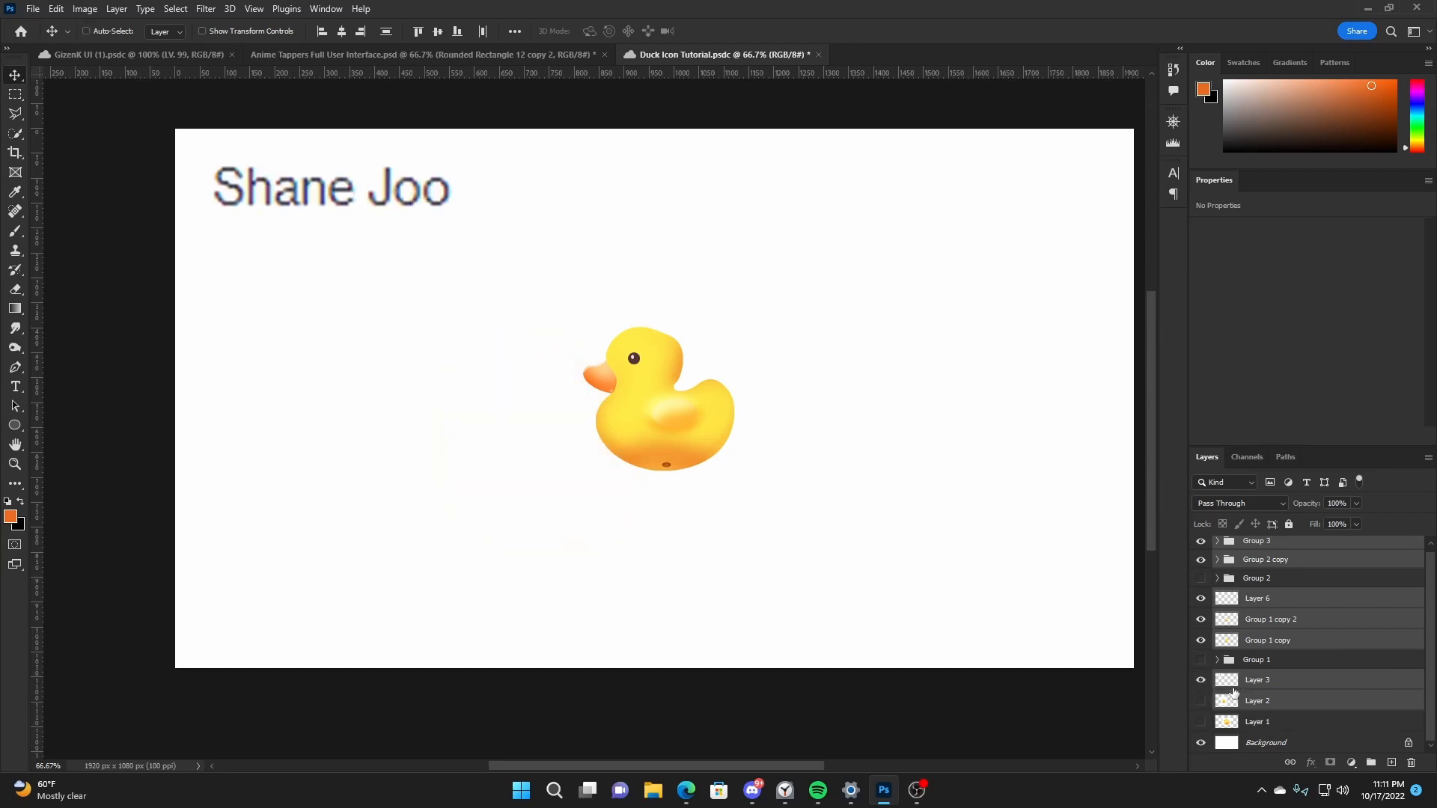
key("ctrl+g")
- Enlarge the grouped duck and centre it horizontally and vertically on the canvas
left_click(779, 369)
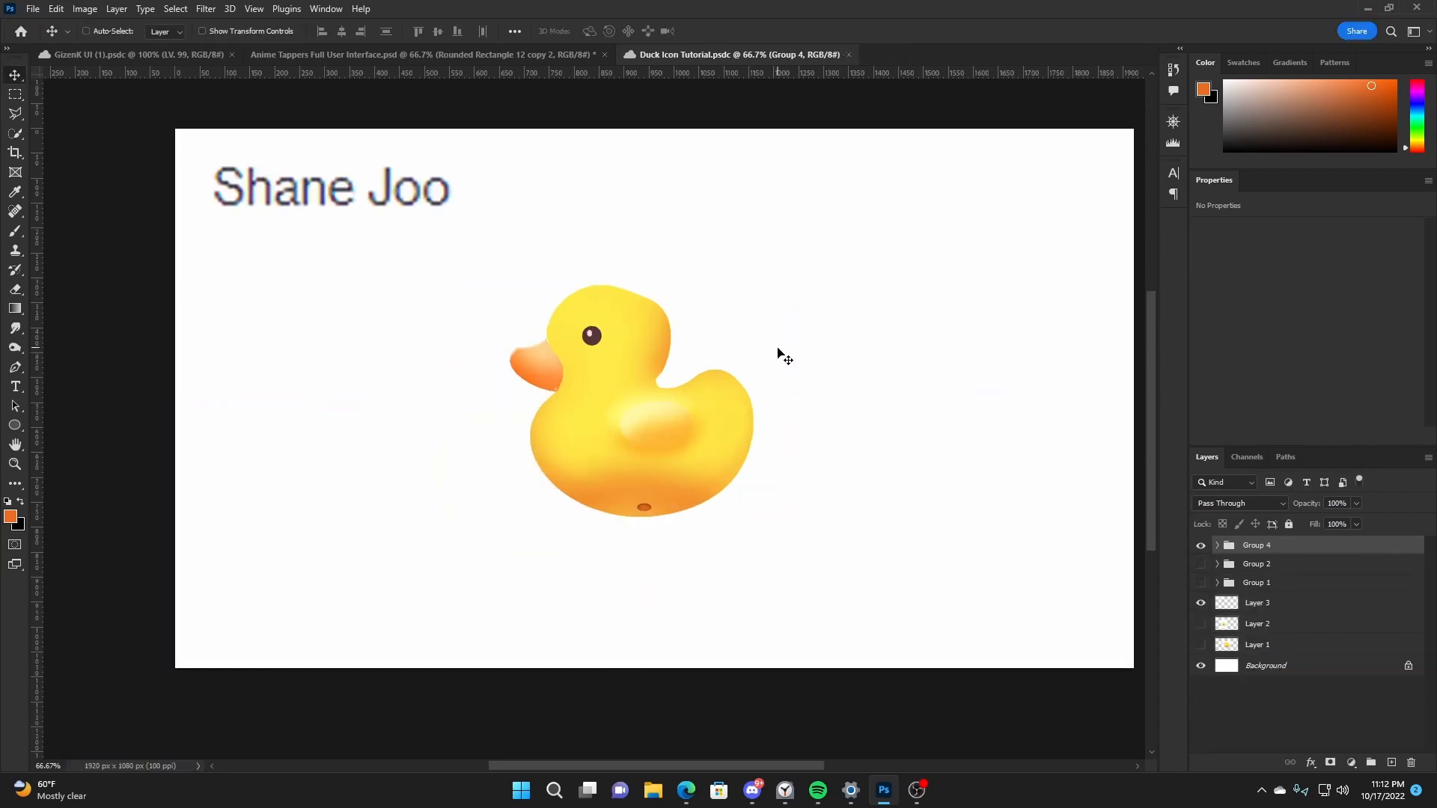
left_click(341, 31)
left_click(438, 30)
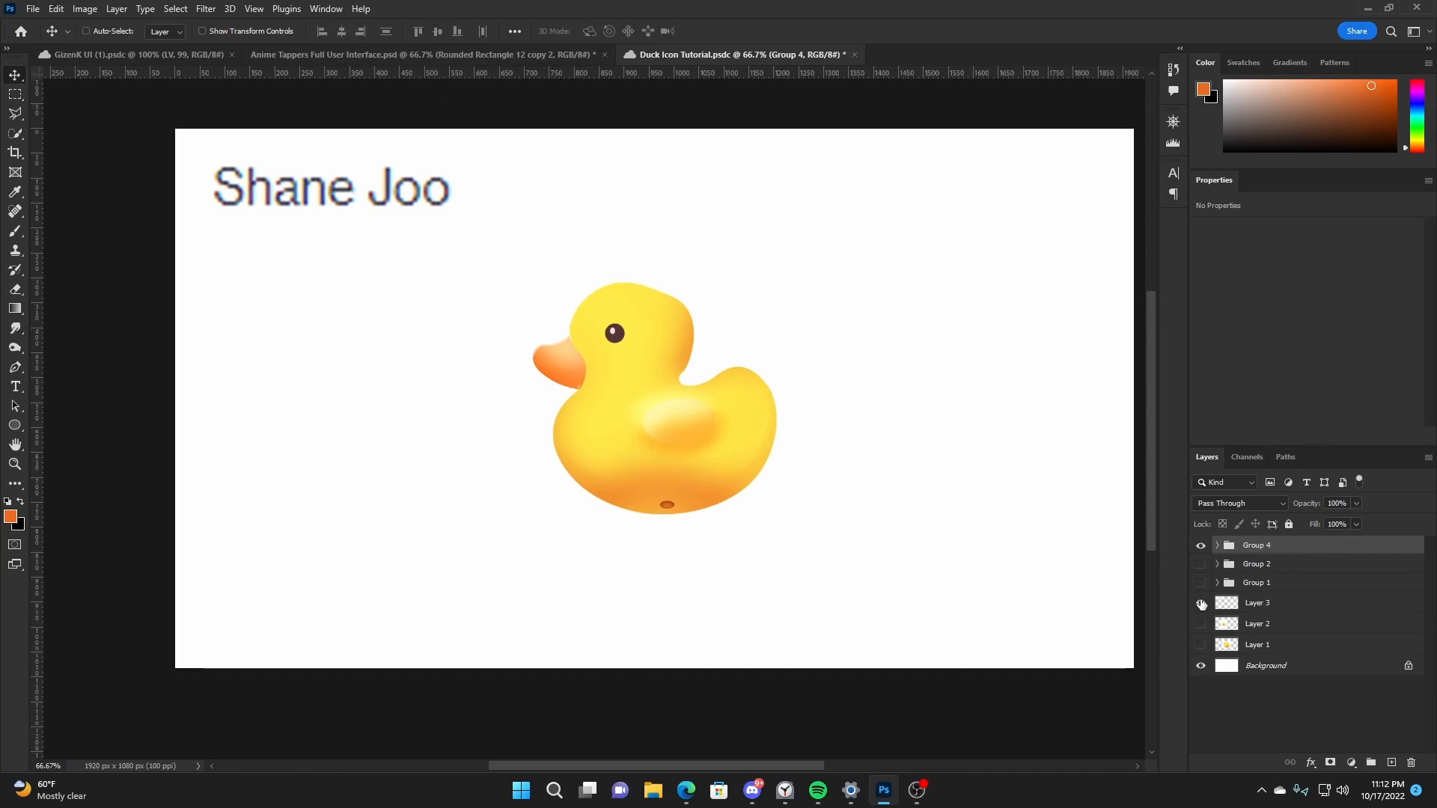
- Hide the text on Layer 3, show the reference duck on Layer 2, and move it to the canvas's upper-left corner
left_click(1201, 603)
left_click(1202, 623)
left_click(1225, 626)
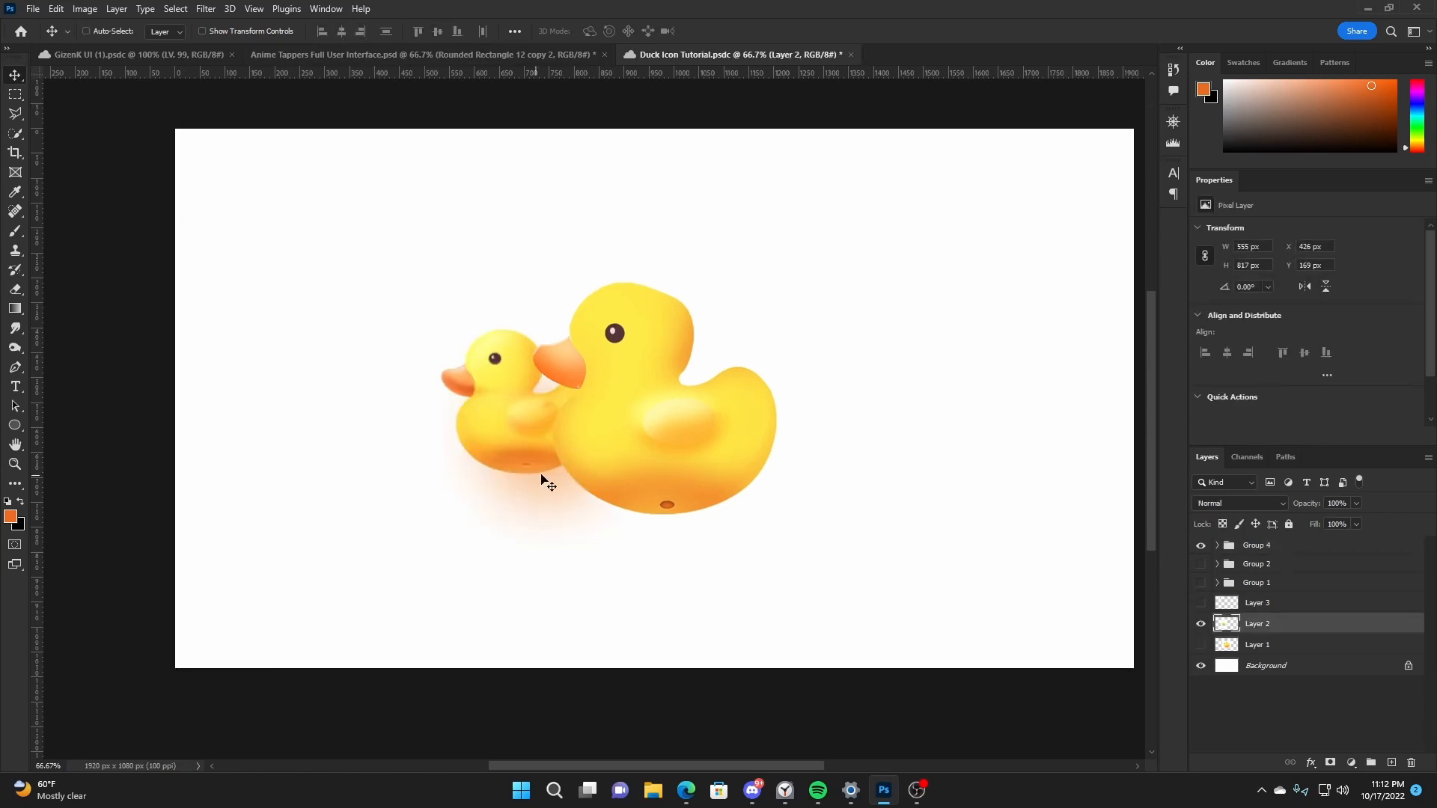
left_click_drag(545, 482, 333, 353)
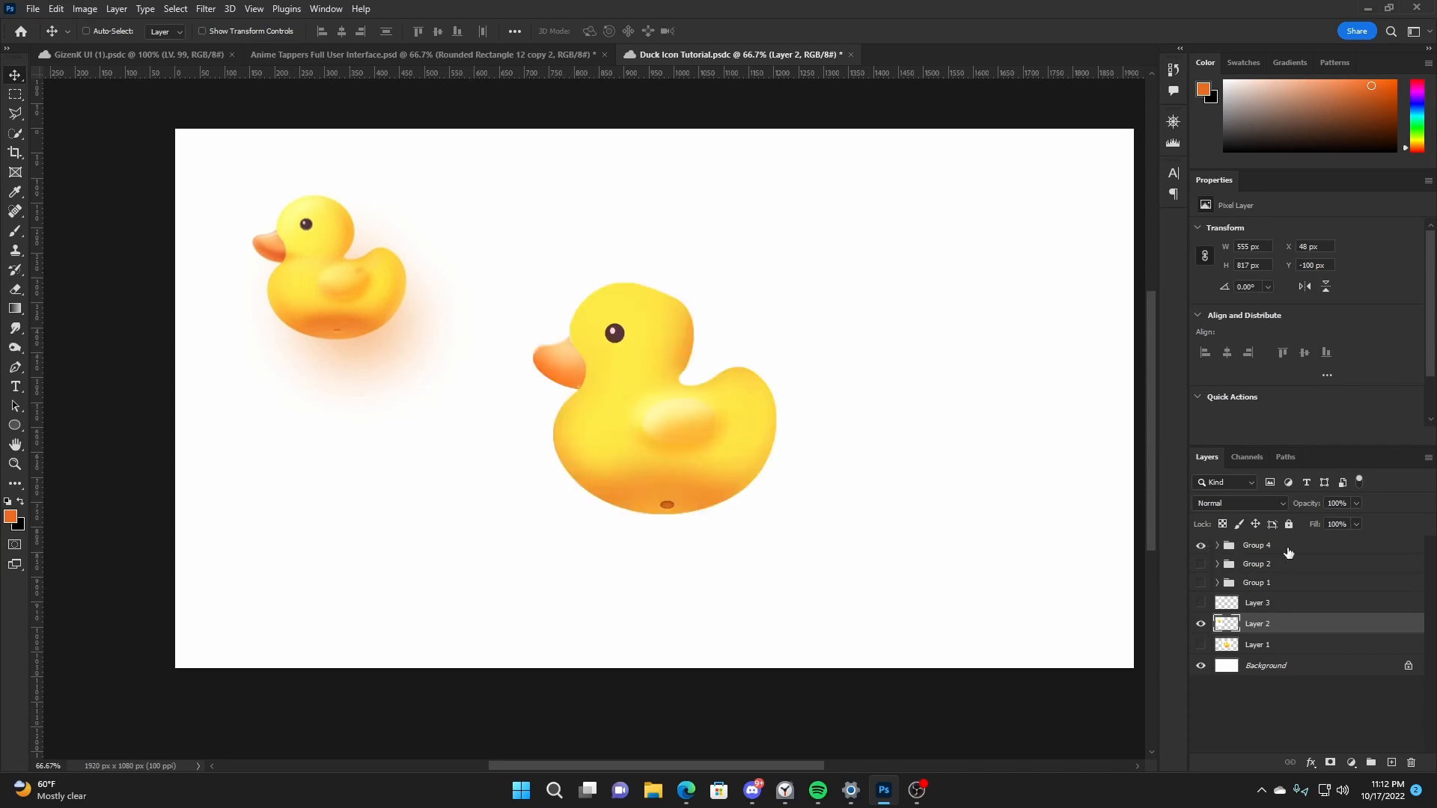
- Duplicate Group 4 with the original hidden, and add a Drop Shadow in Normal blend mode to the copy
left_click(1255, 553)
key("ctrl+j")
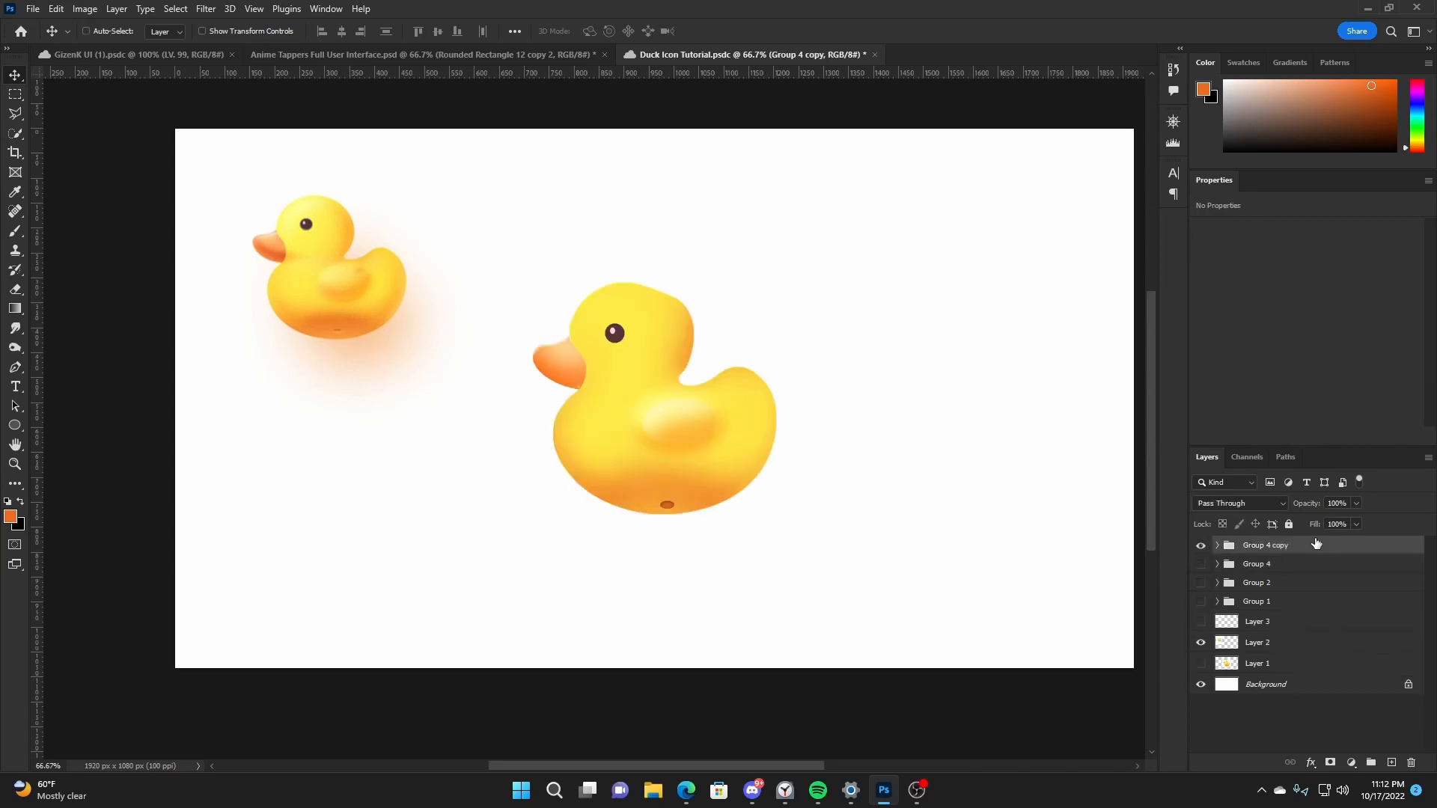
right_click(1319, 545)
left_click(1213, 174)
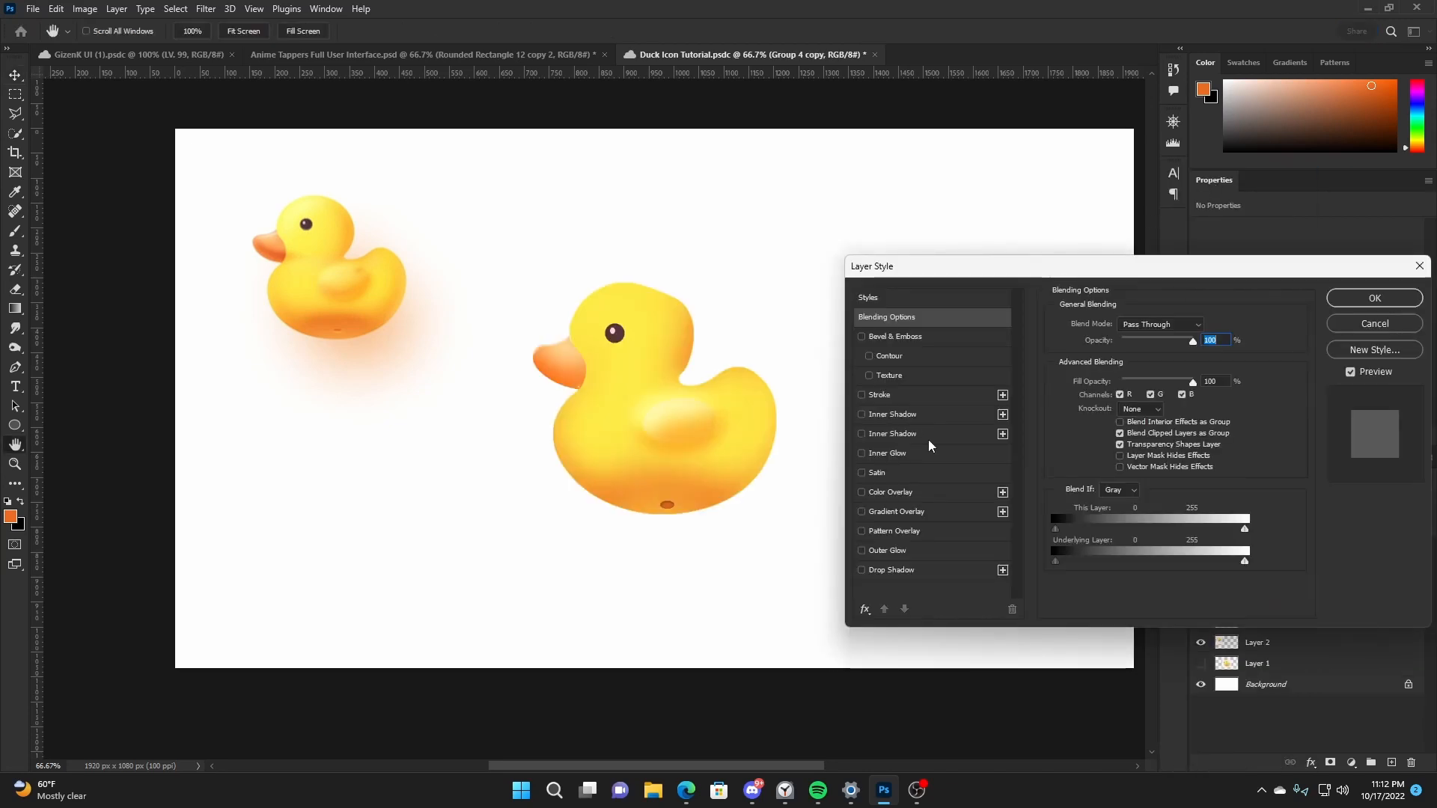
left_click(917, 568)
left_click(1148, 327)
left_click(1153, 519)
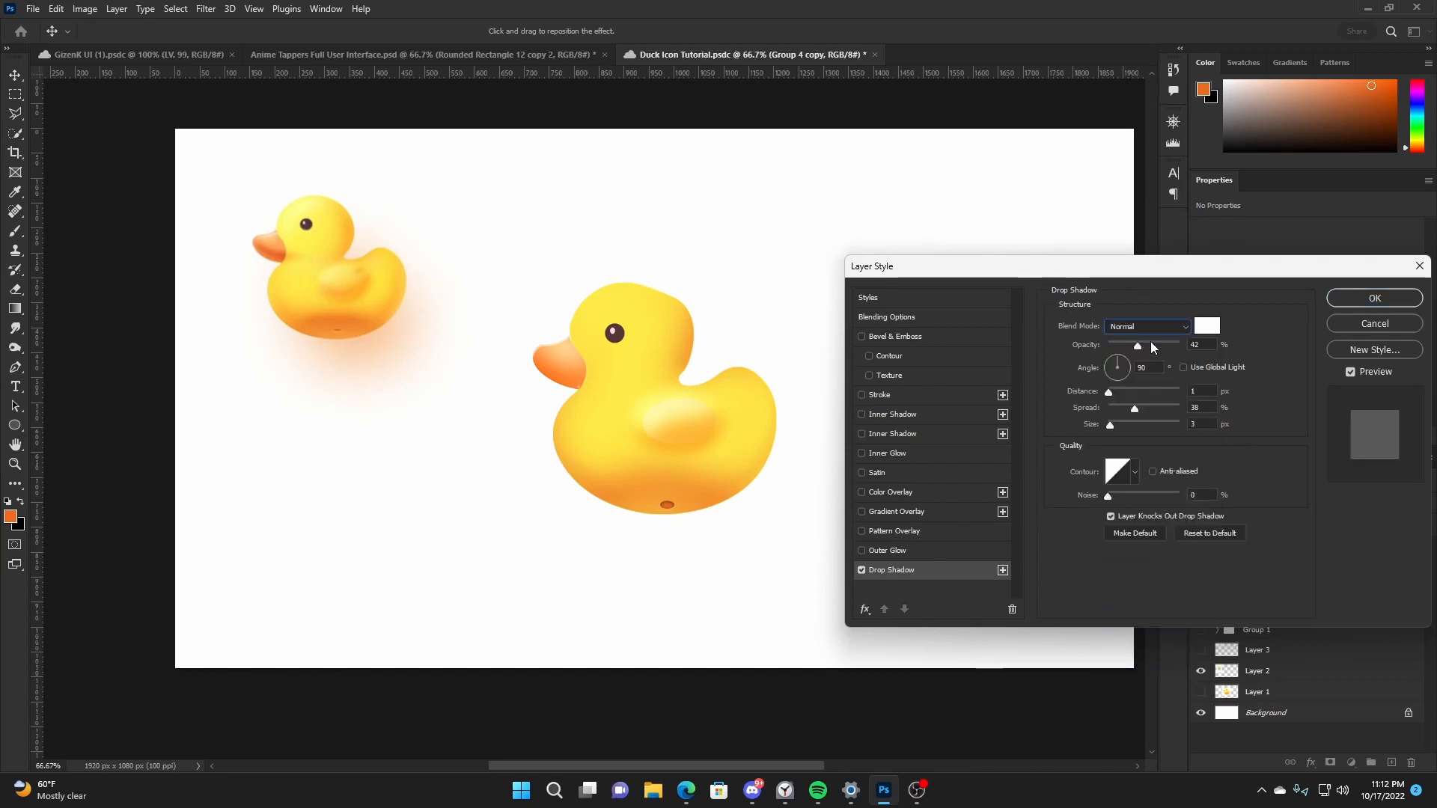
- Set the Drop Shadow colour to a light orange based on a sample from the reference duck's soft shadow
left_click(1207, 326)
left_click(369, 343)
left_click(371, 342)
left_click(1077, 230)
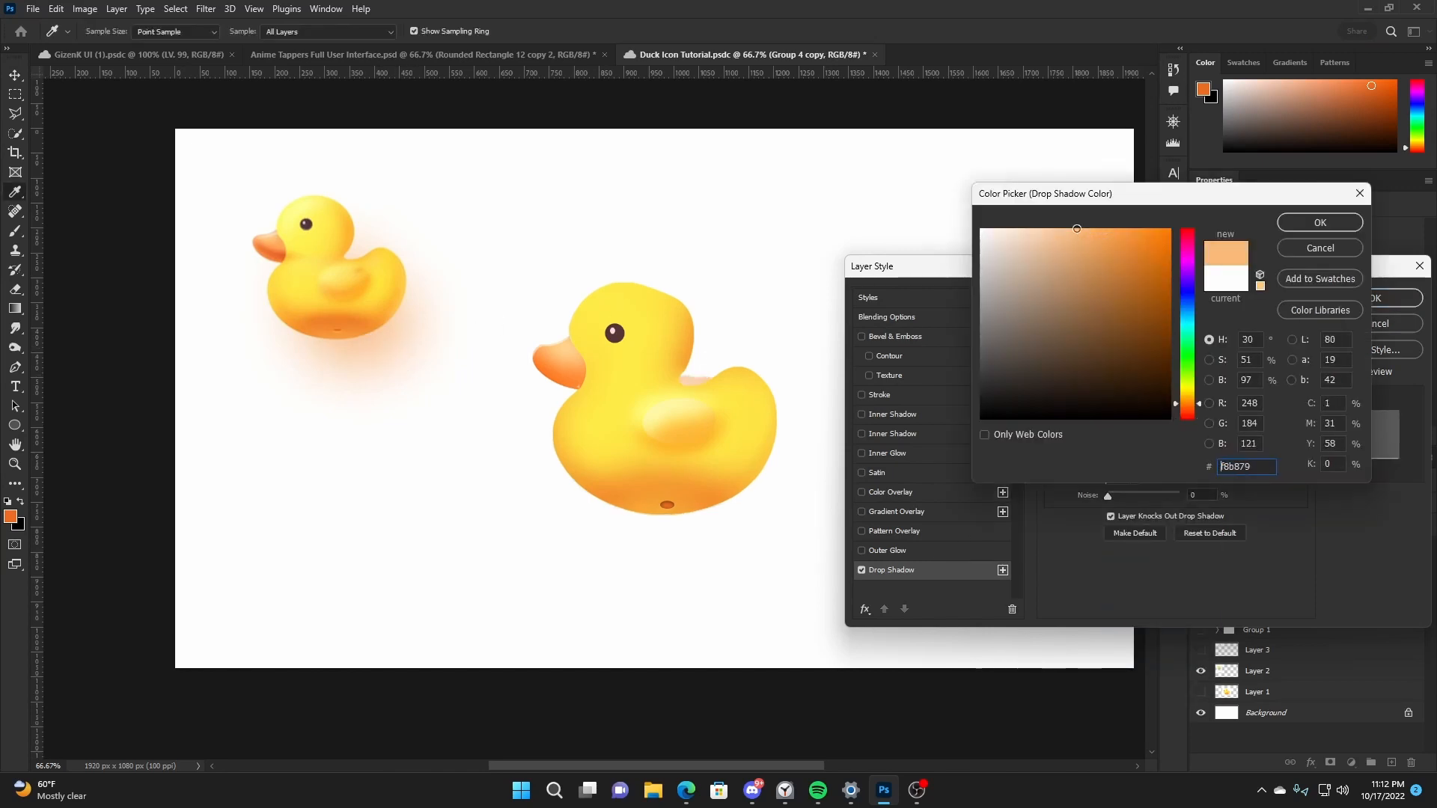
left_click(1308, 223)
- Set the Drop Shadow to 45% opacity, 115° angle, 83 px distance, 0% spread and 109 px size
left_click_drag(1108, 394, 1157, 389)
left_click(1111, 362)
left_click(1115, 363)
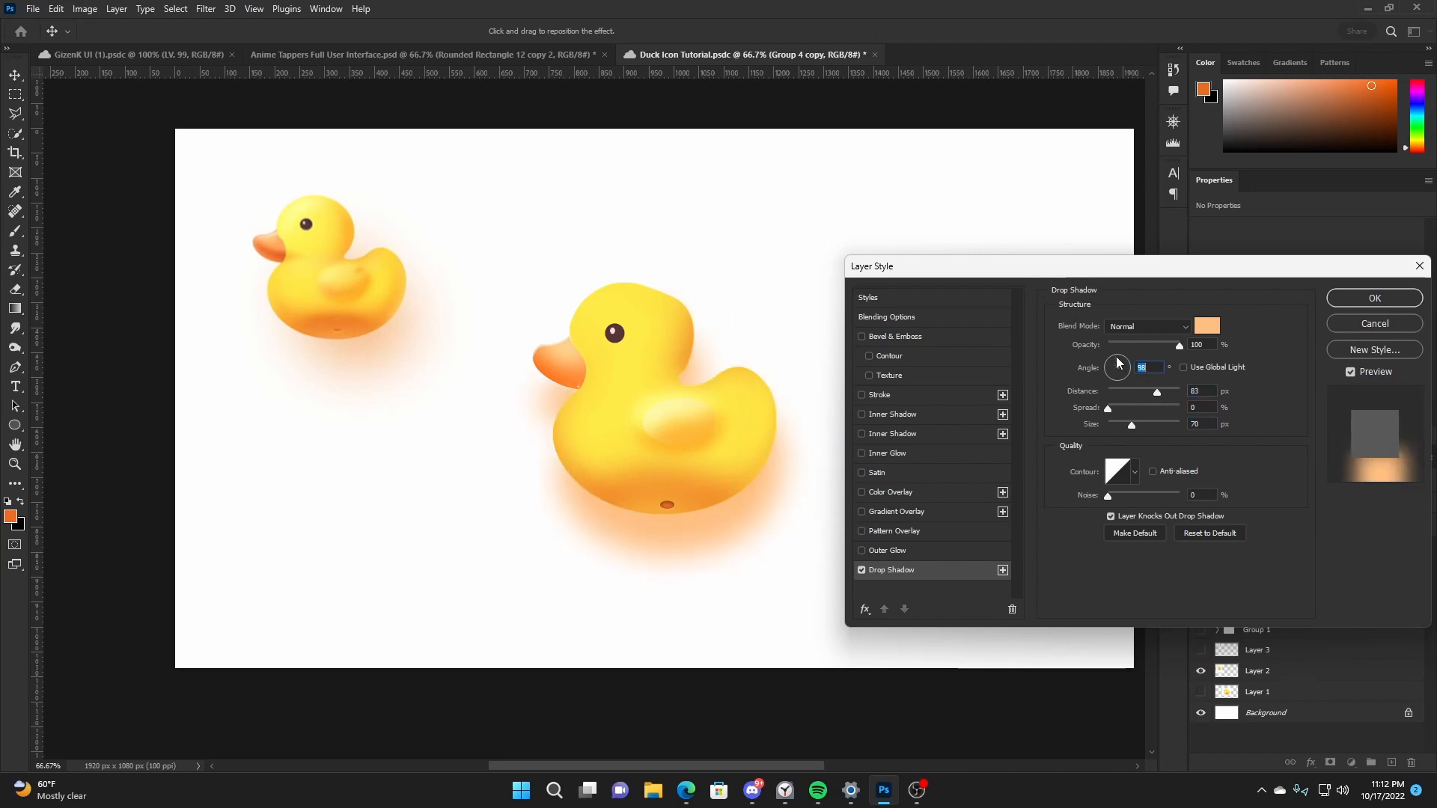
key("Up")
key("Up")
key("Up")
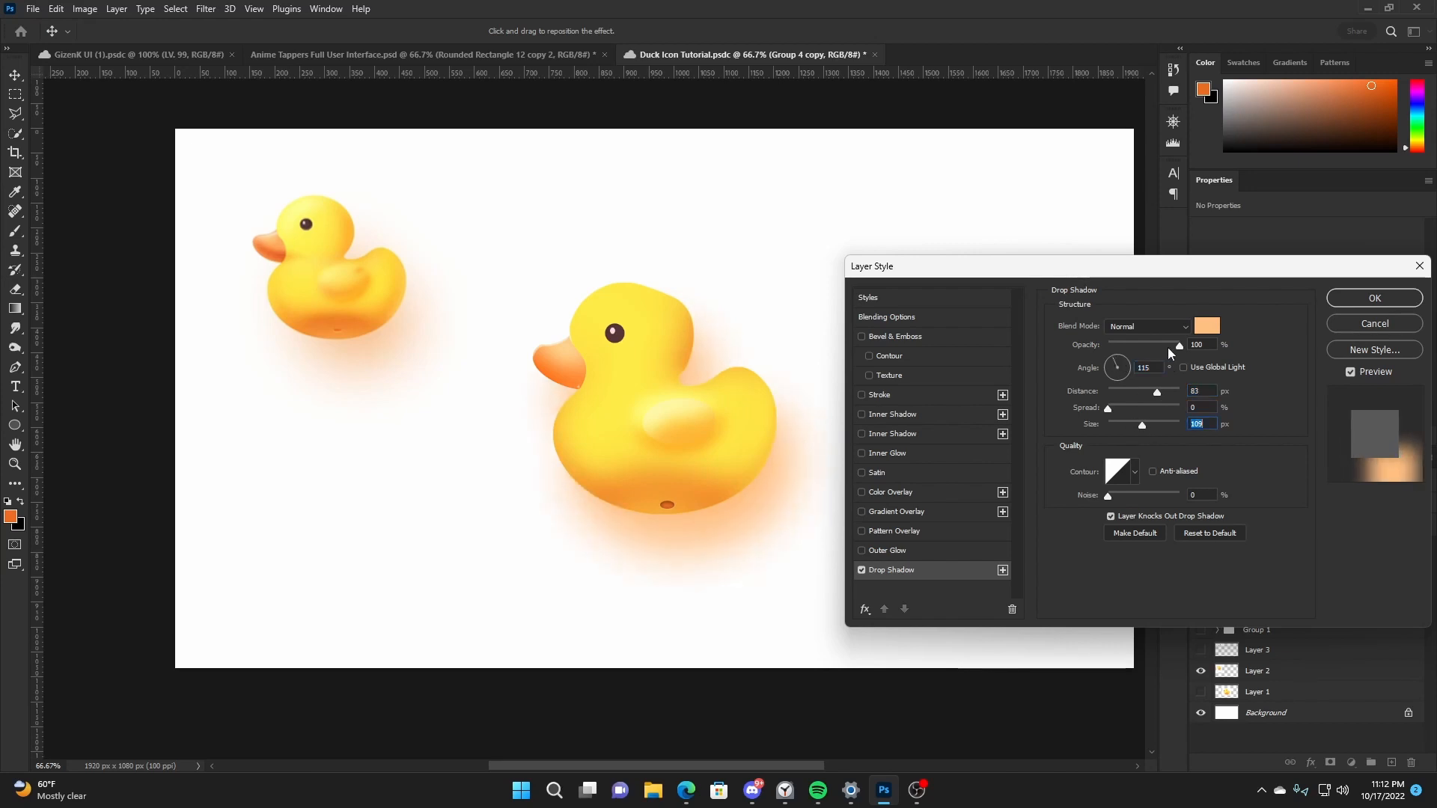
left_click_drag(1167, 346, 1136, 346)
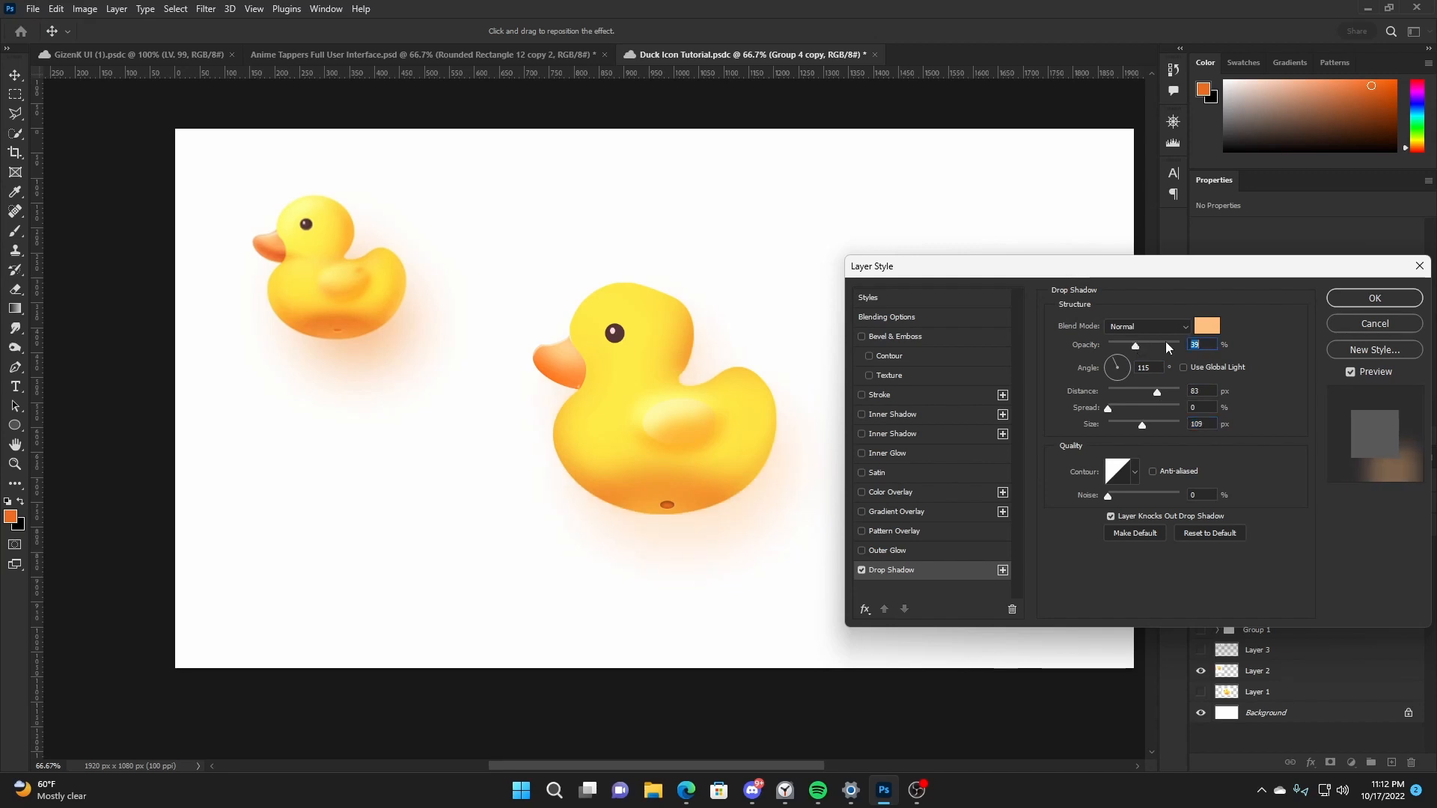
type("45")
key("Return")
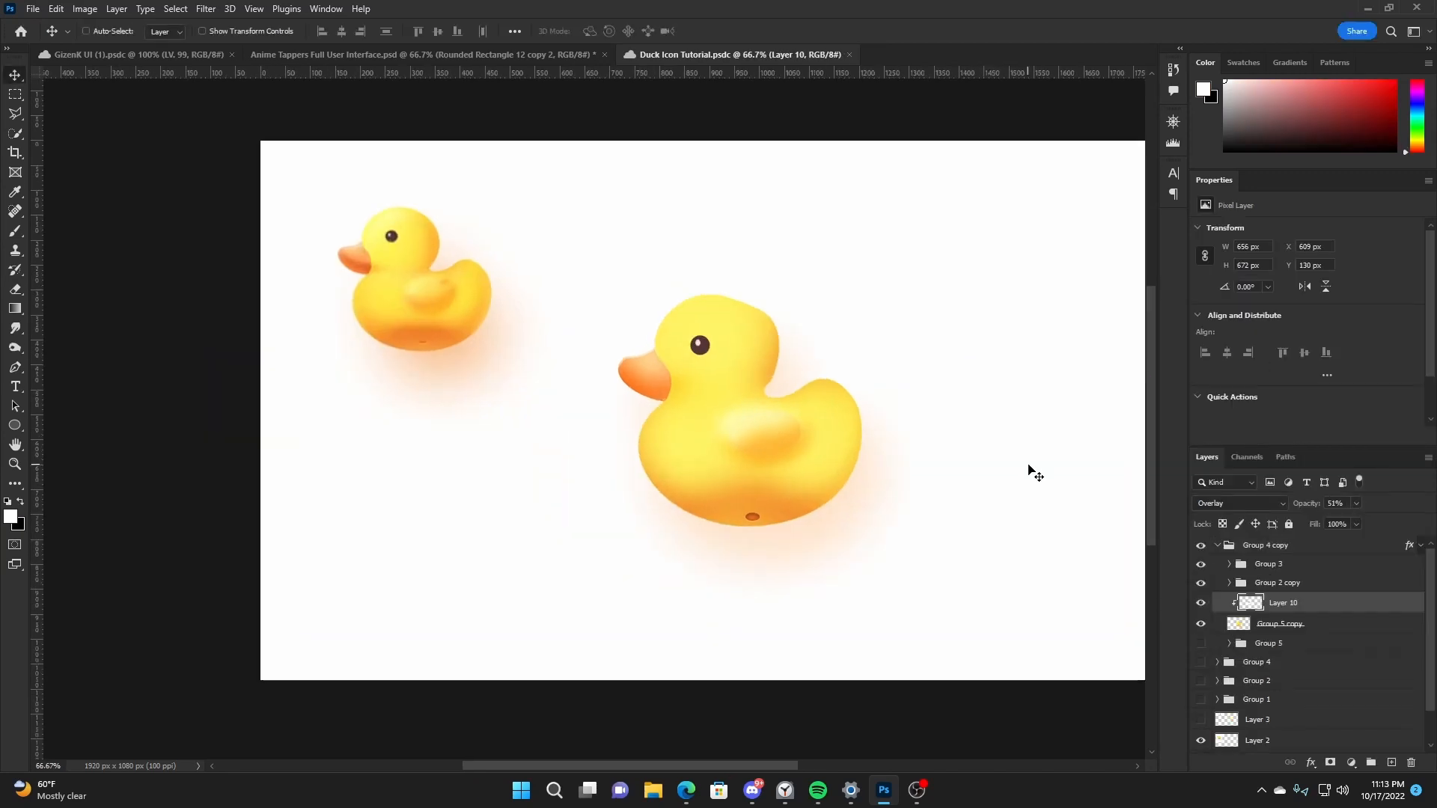
- Hide the reference duck on Layer 2 and centre Group 4 copy horizontally on the canvas
left_click(1223, 551)
left_click(1218, 546)
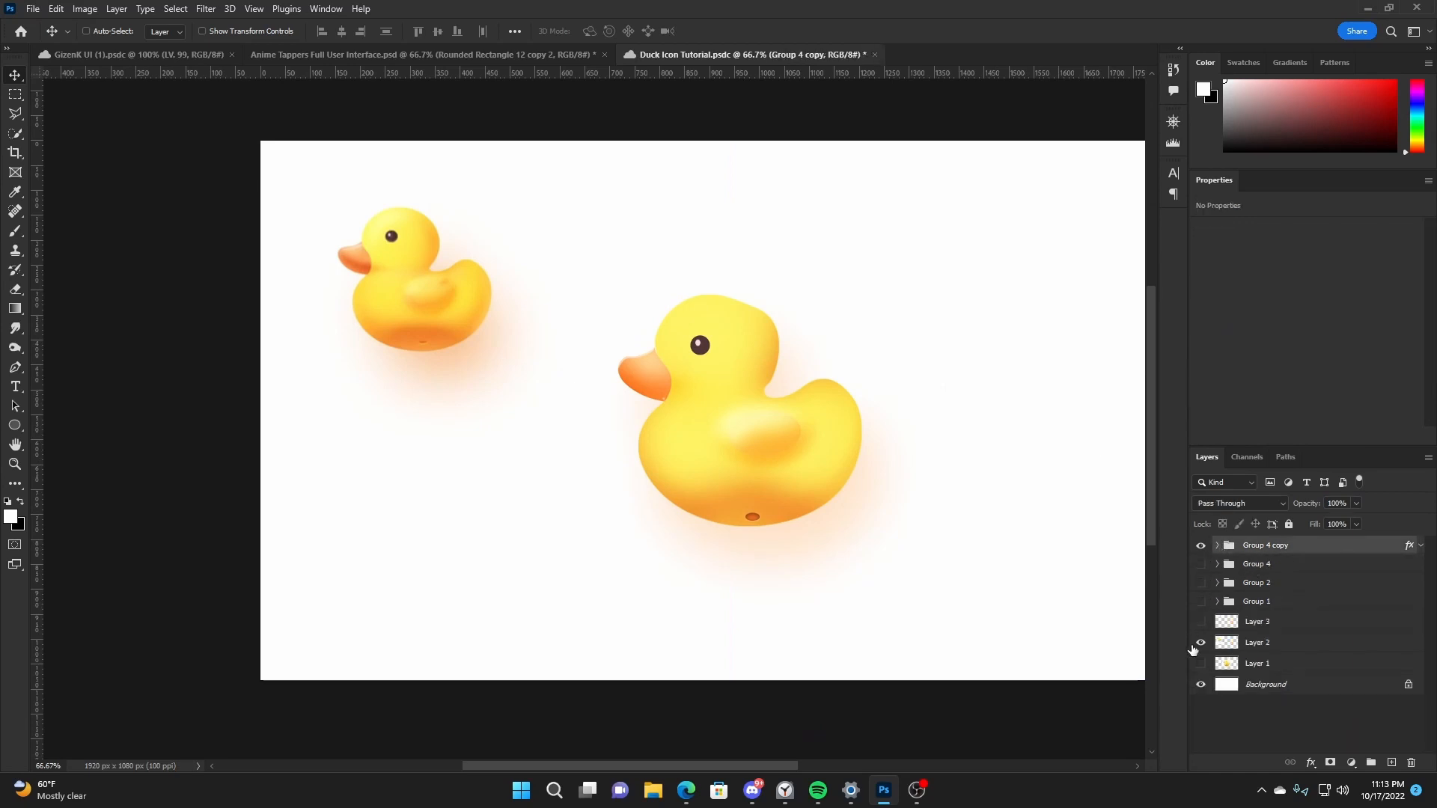
left_click(1201, 642)
key("h")
left_click_drag(875, 464, 806, 434)
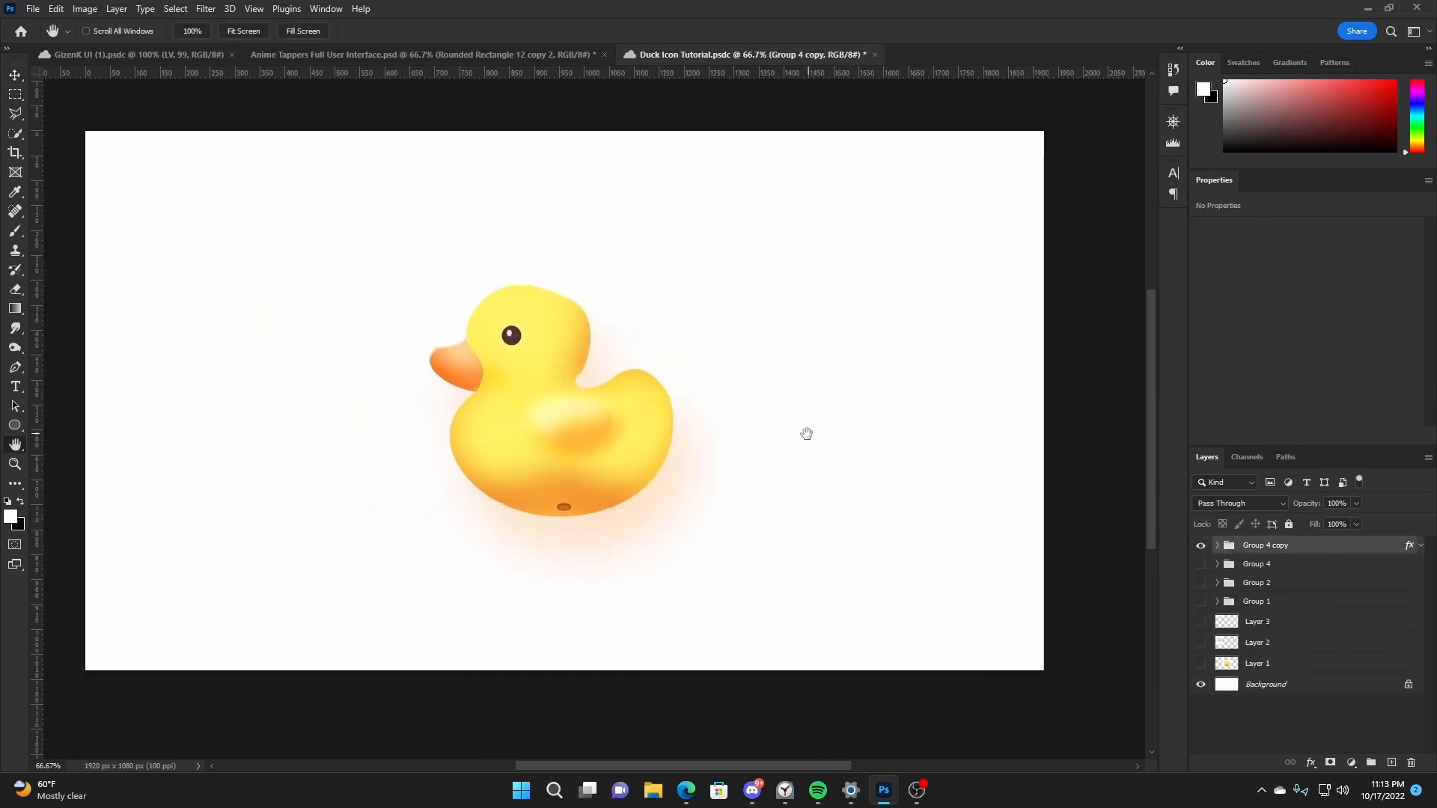
key("v")
key("ctrl+a")
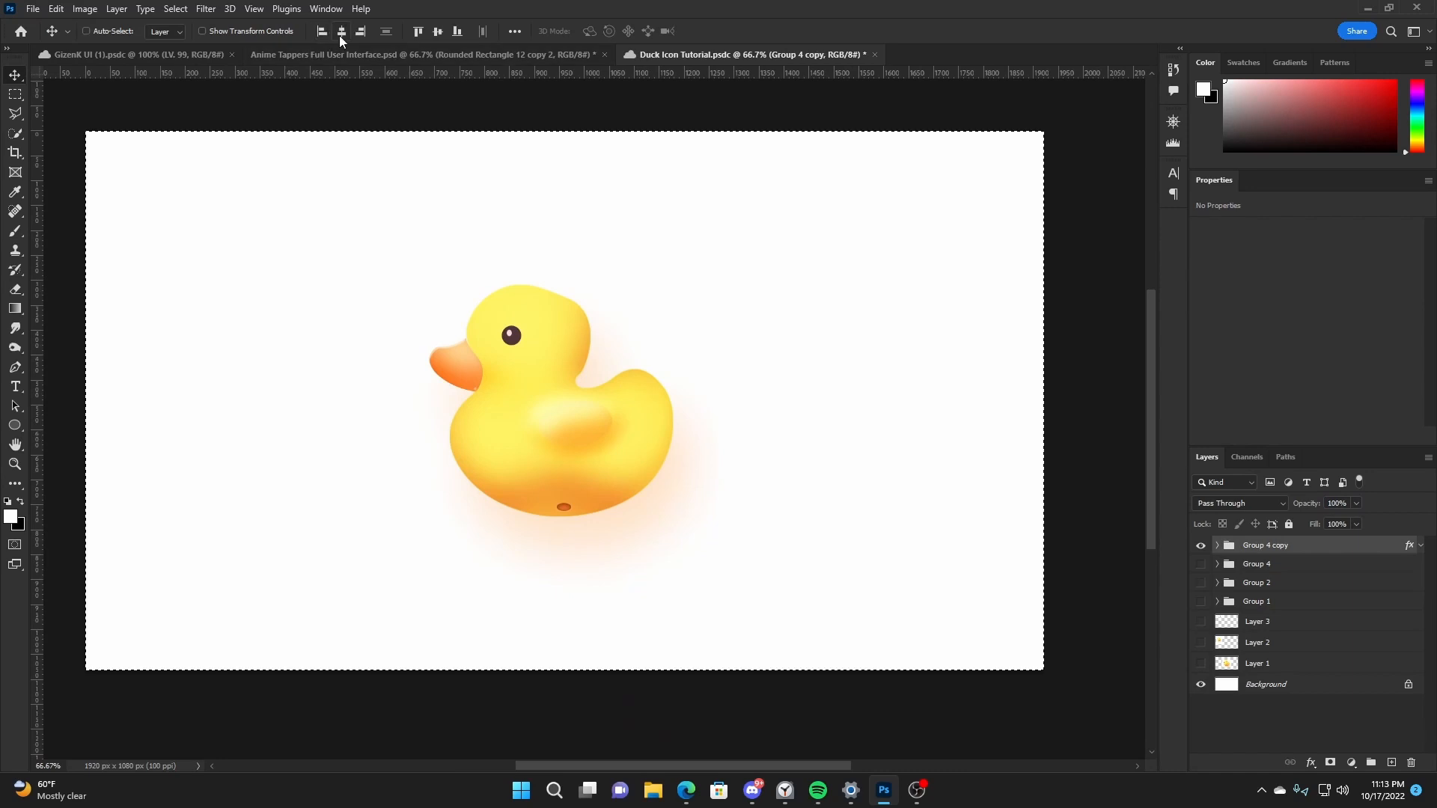
left_click(342, 32)
key("ctrl+d")
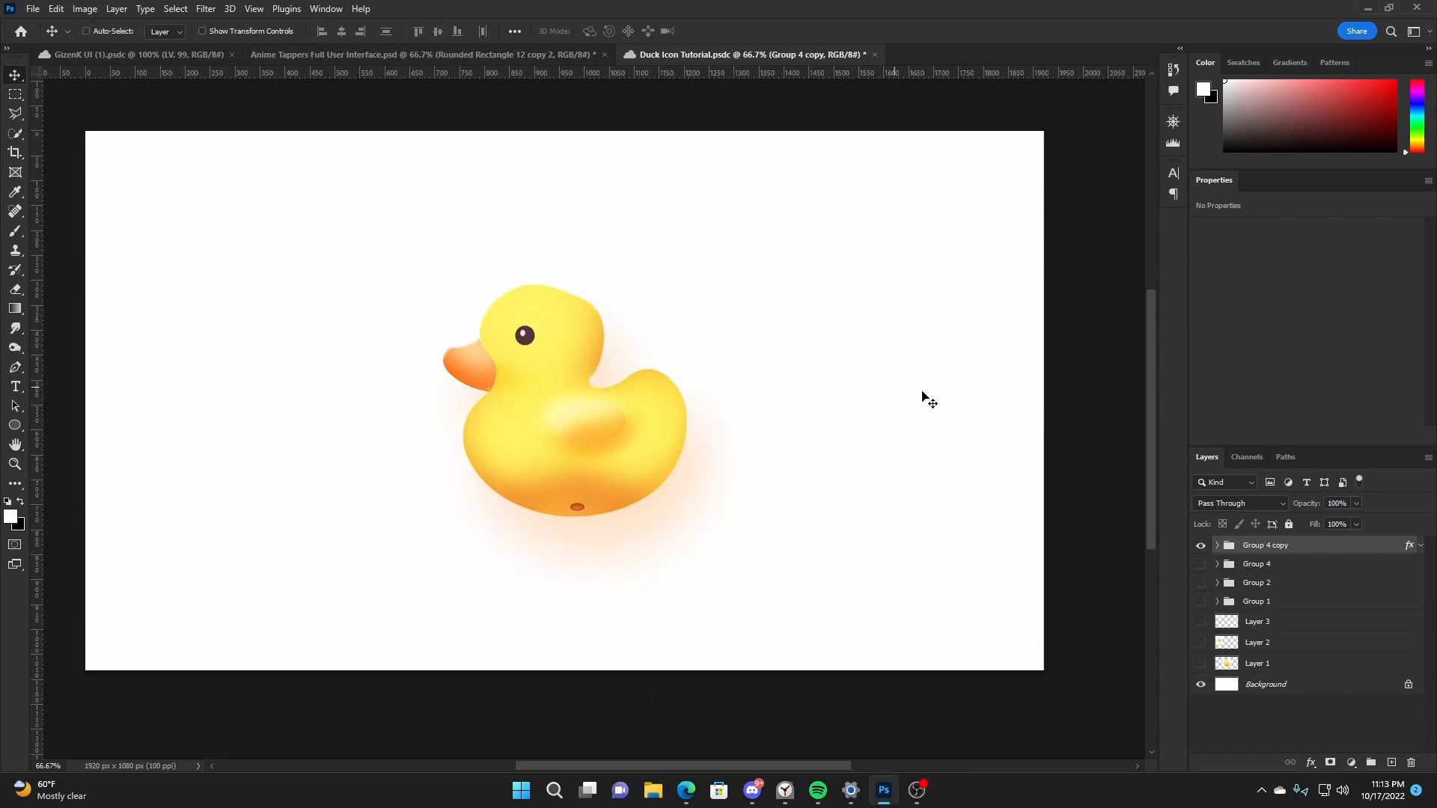
- Duplicate the Background layer and give the copy a Color Overlay in pale blue edf6f9
left_click(1281, 679)
key("ctrl+j")
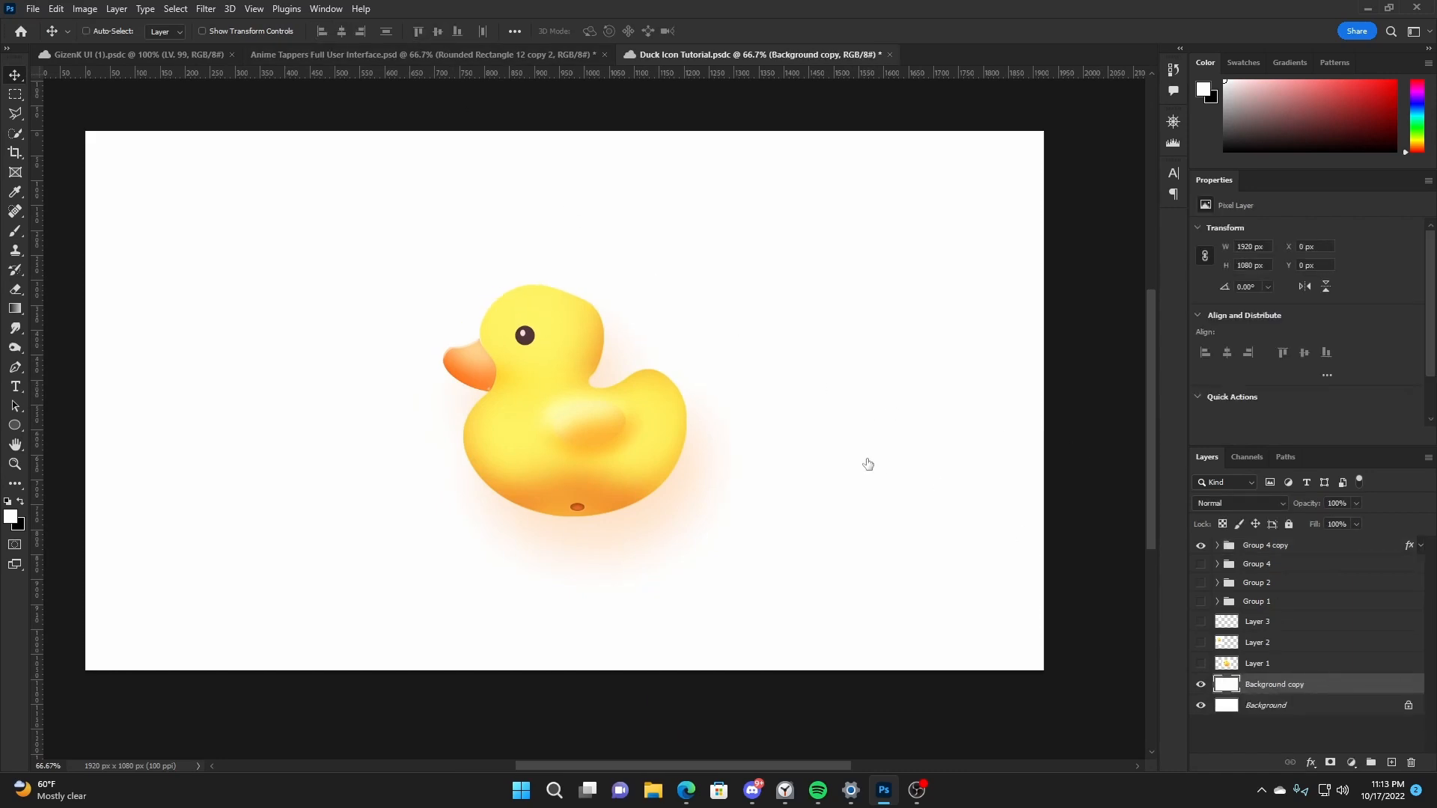
left_click(898, 491)
left_click(1206, 326)
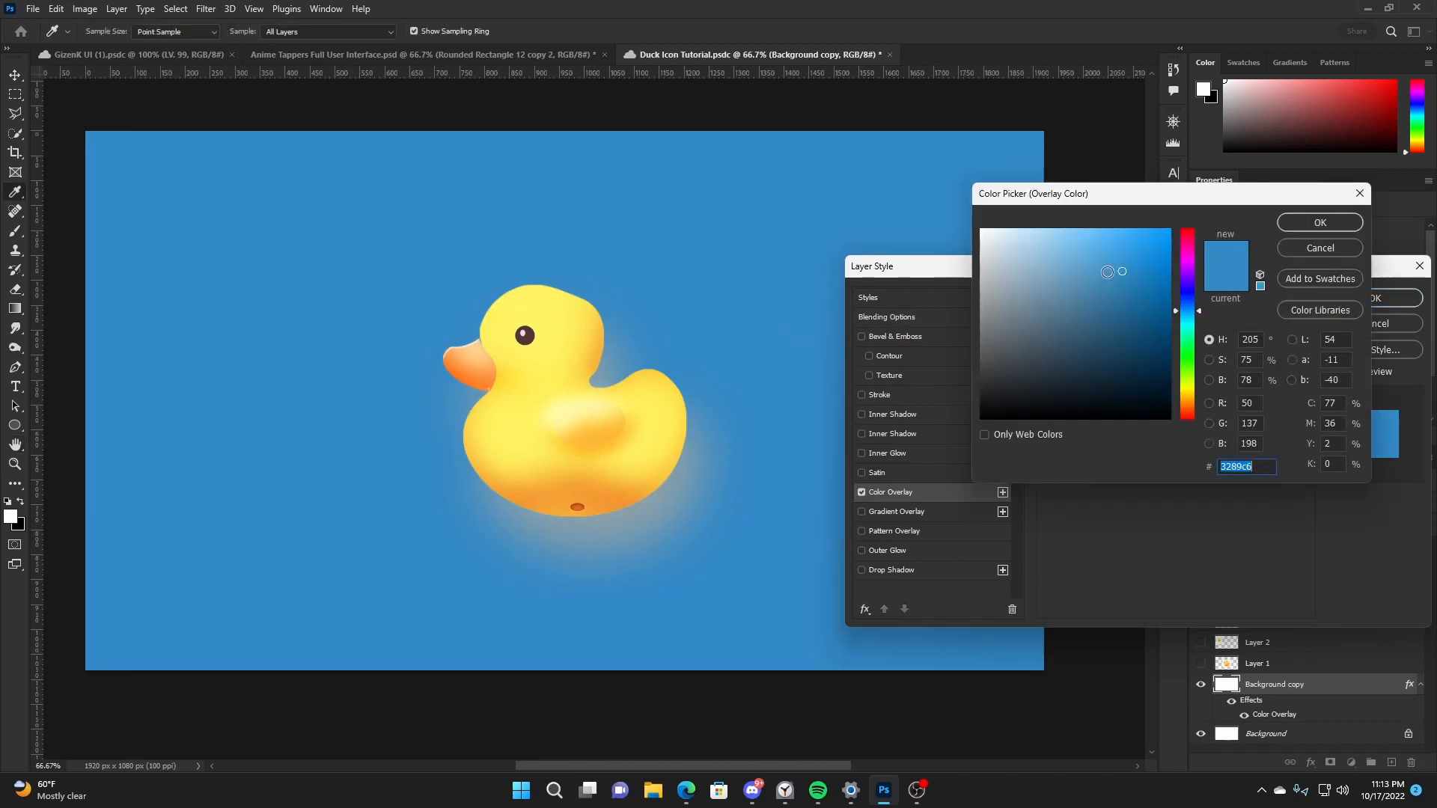
left_click_drag(1196, 357, 1186, 419)
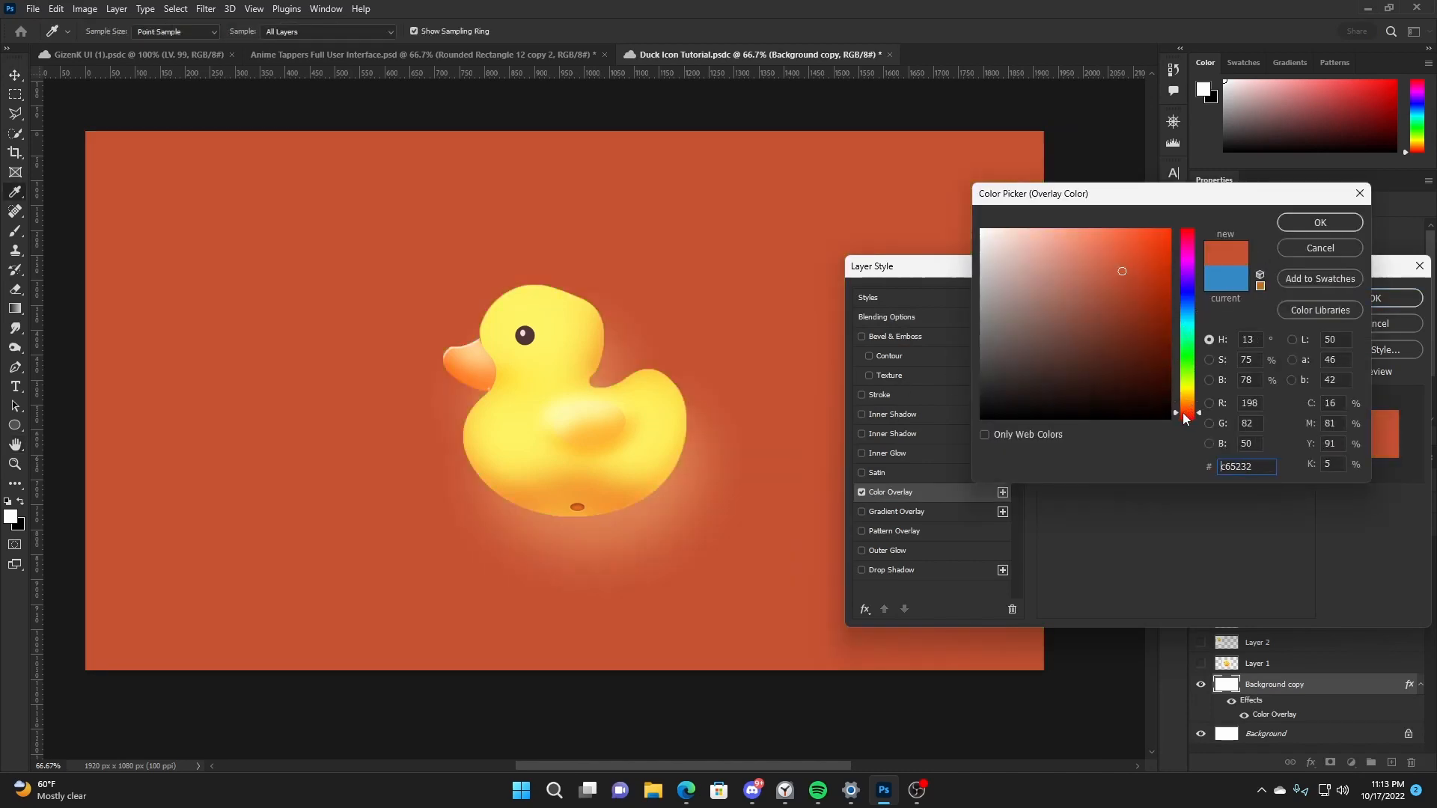
left_click_drag(1002, 250, 992, 234)
left_click(1188, 310)
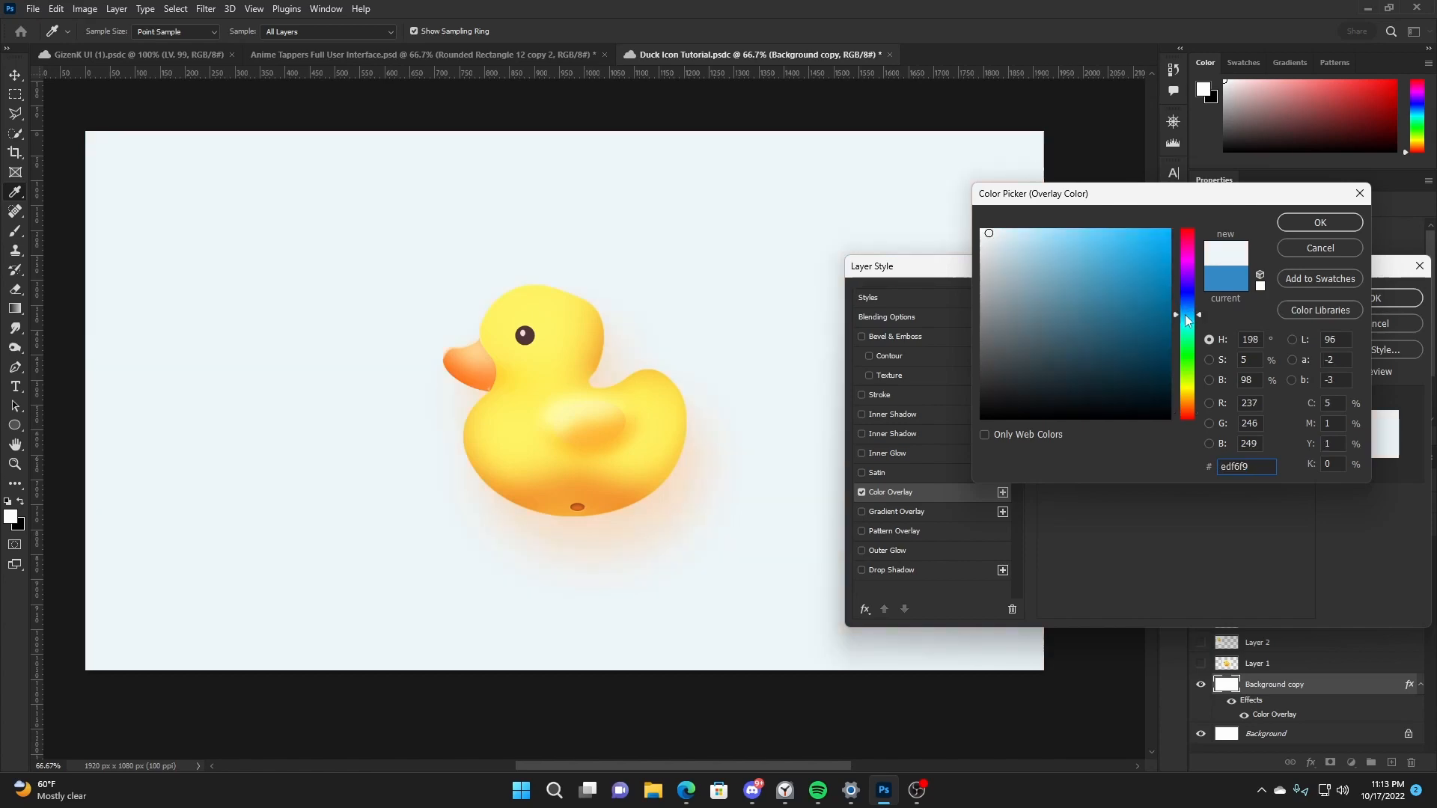
left_click(1332, 223)
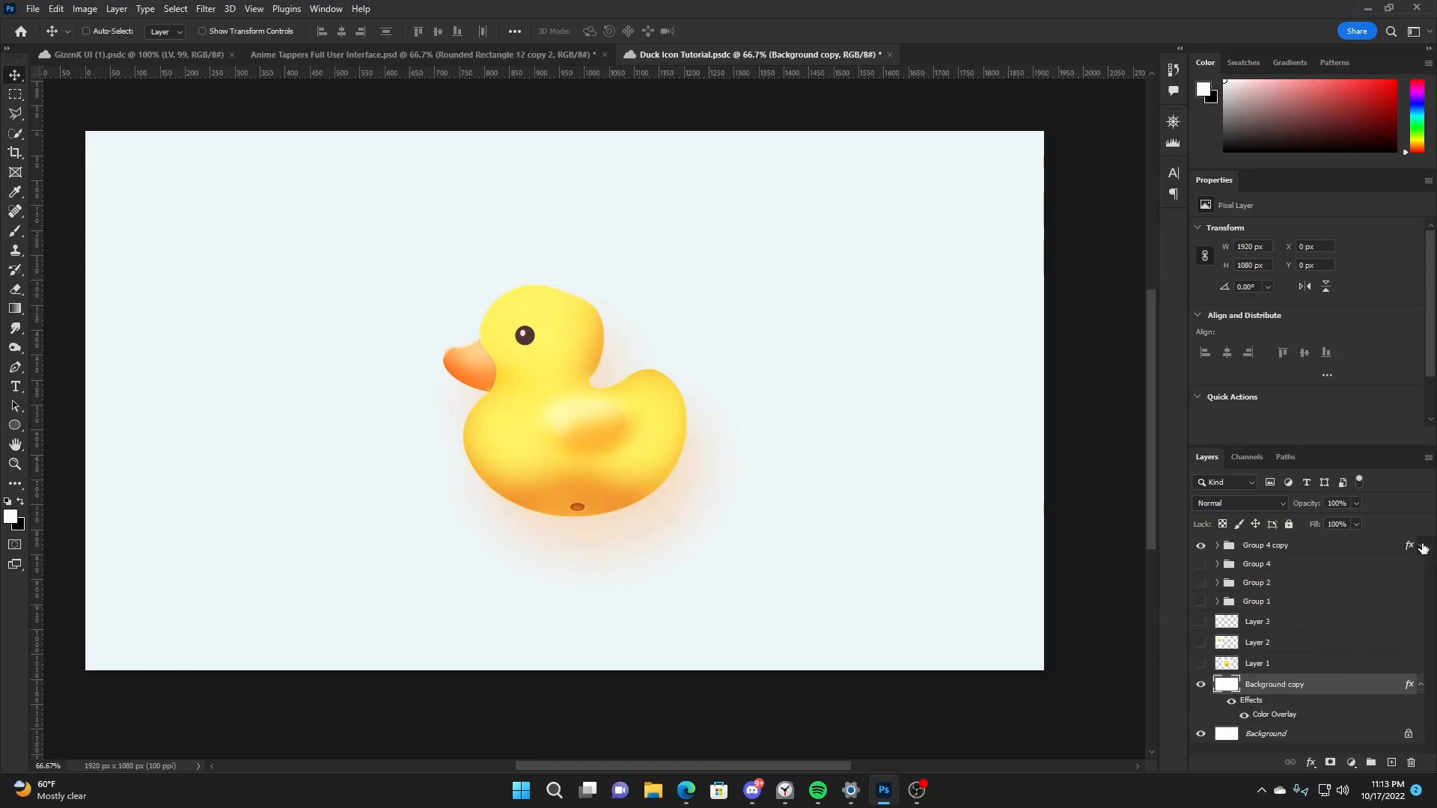